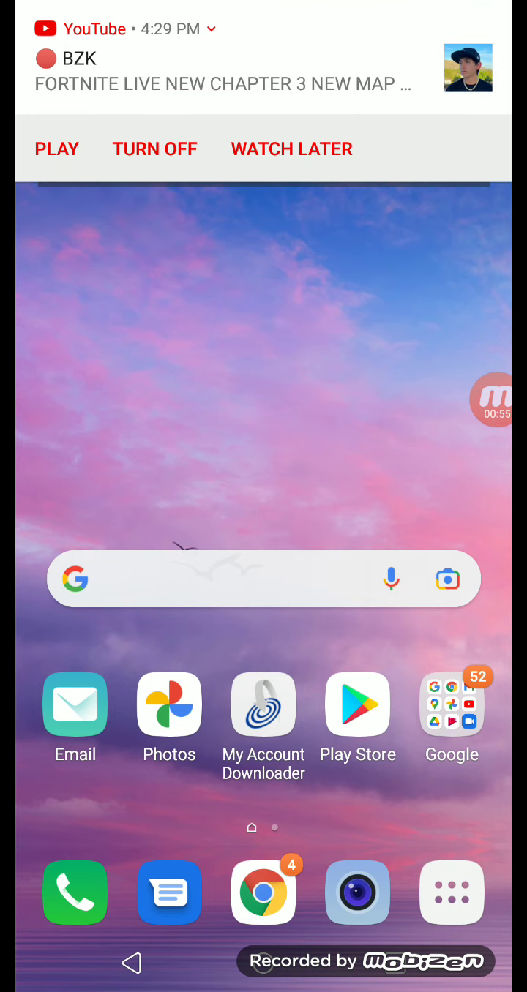
# Step: Dismiss the YouTube live-stream notification and open Google search from the home screen
pyautogui.click(451, 892)
pyautogui.moveTo(264, 366); pyautogui.dragTo(263, 731)
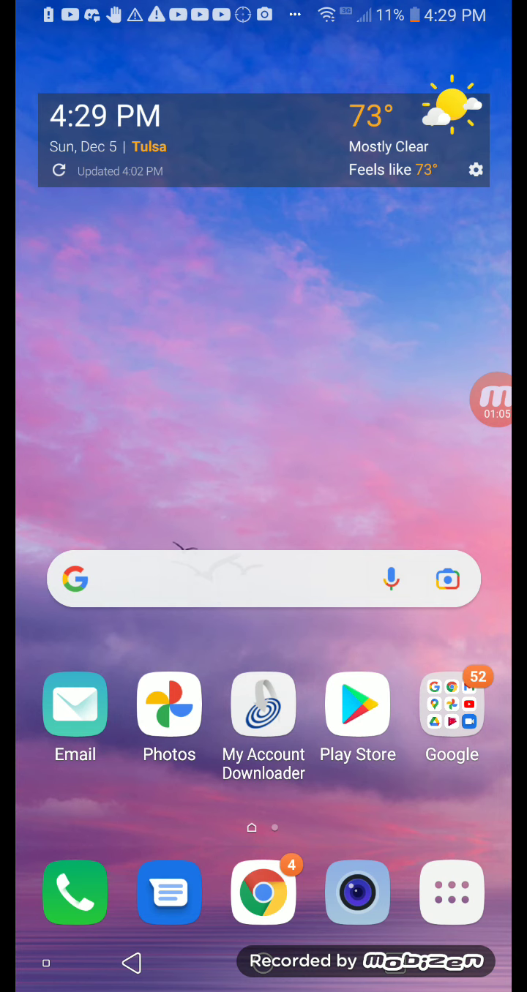
pyautogui.click(219, 579)
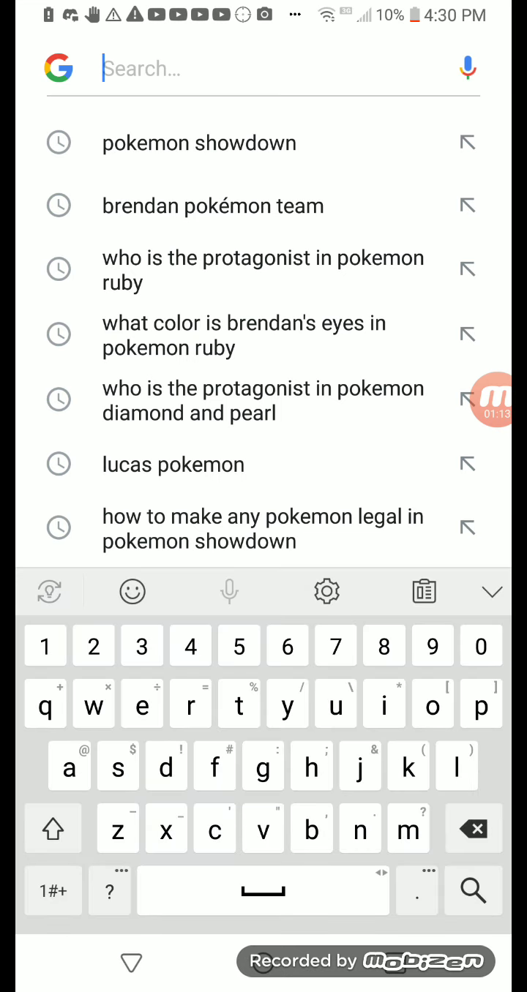
# Step: Search Google for 'random pokemon generator' by picking the suggestion after typing 'random p'
pyautogui.write('random')
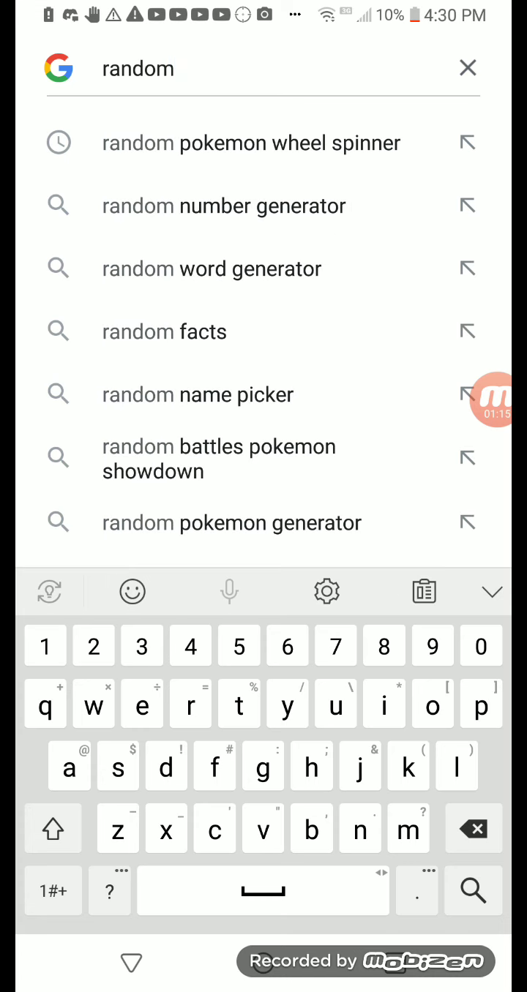
pyautogui.write(' p')
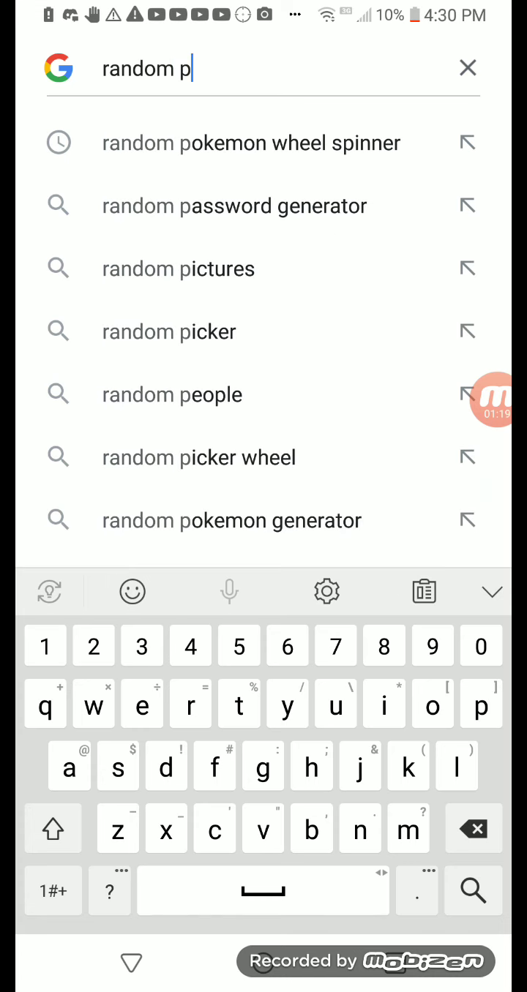
pyautogui.click(230, 520)
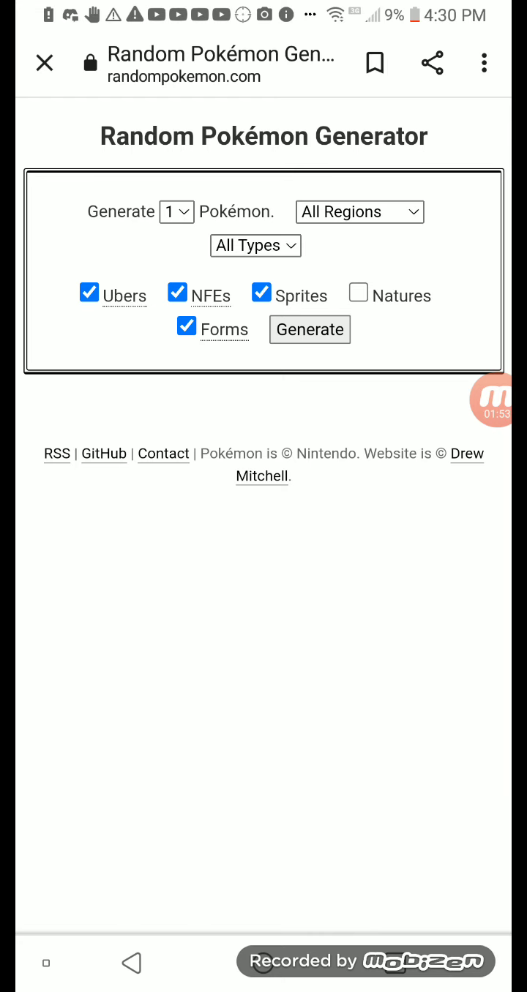
# Step: Limit the generator to the Galar region, then bring up the recent apps
pyautogui.click(358, 211)
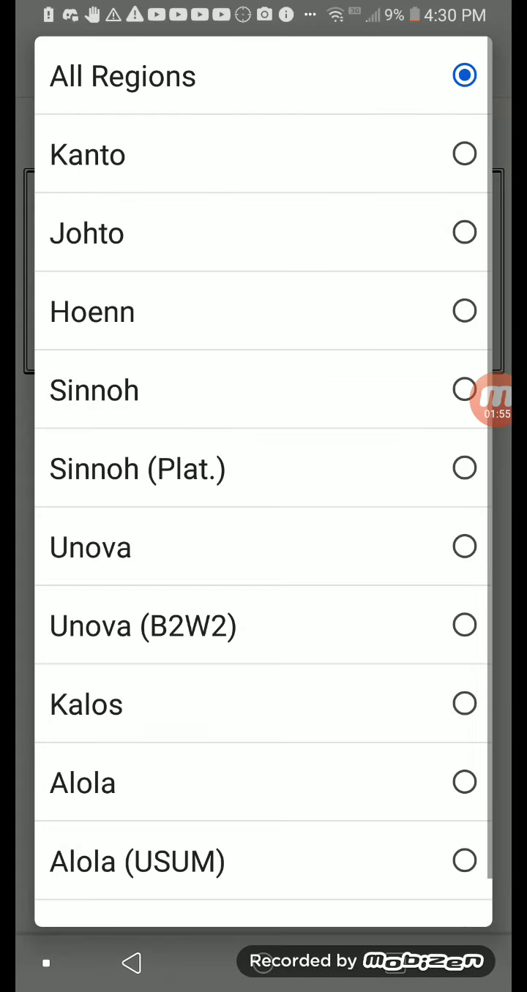
pyautogui.scroll(-1, 264, 476)
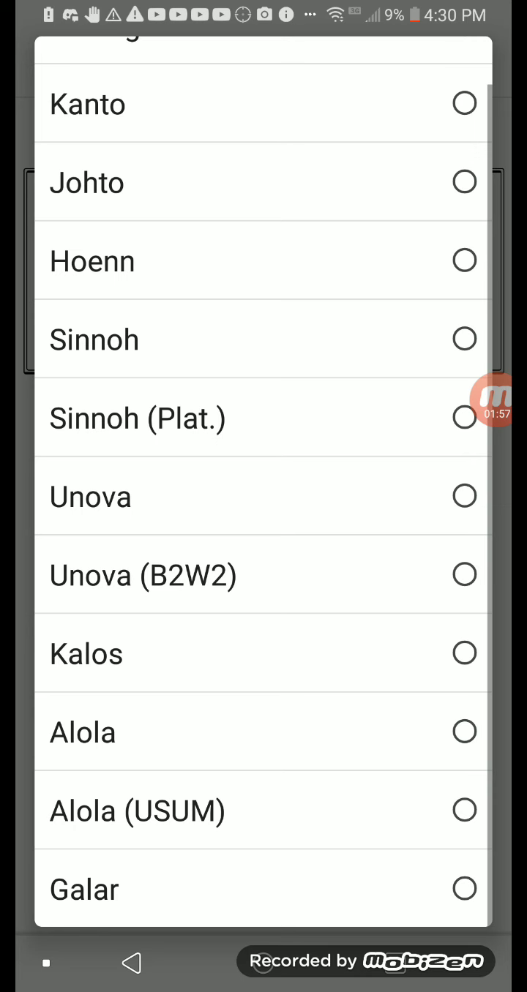
pyautogui.click(264, 888)
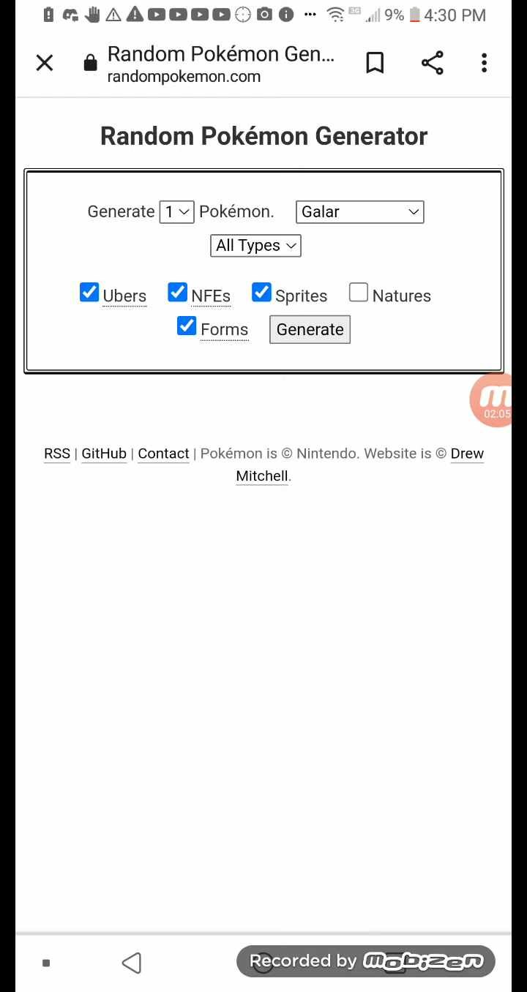
pyautogui.click(395, 963)
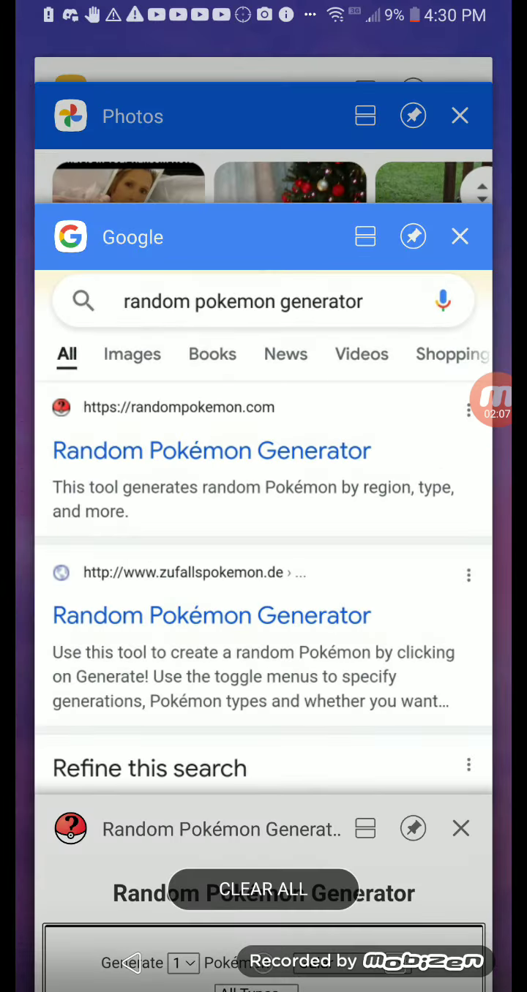
# Step: Clear all recent apps, then search Google for 'pokemon showdown' to reach its Teambuilder
pyautogui.click(264, 889)
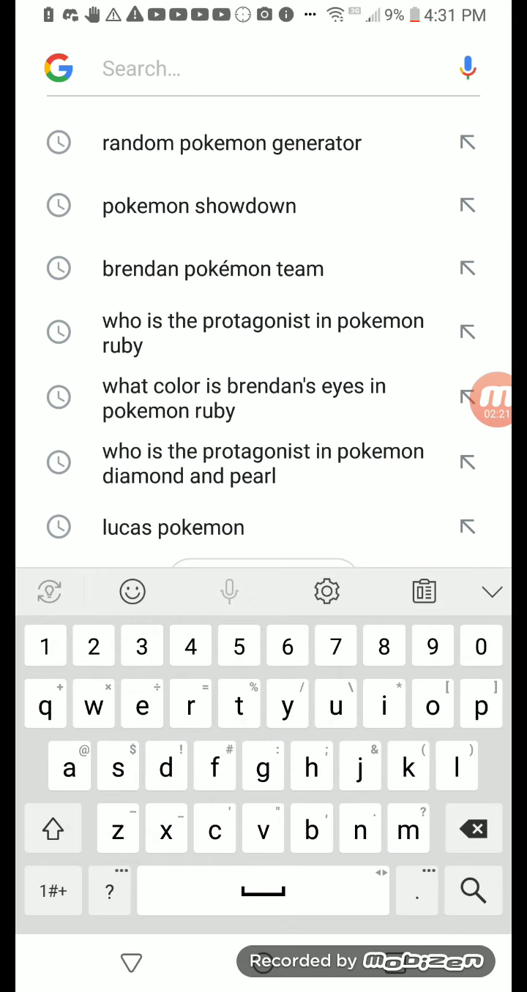
pyautogui.write('pokemon showdown')
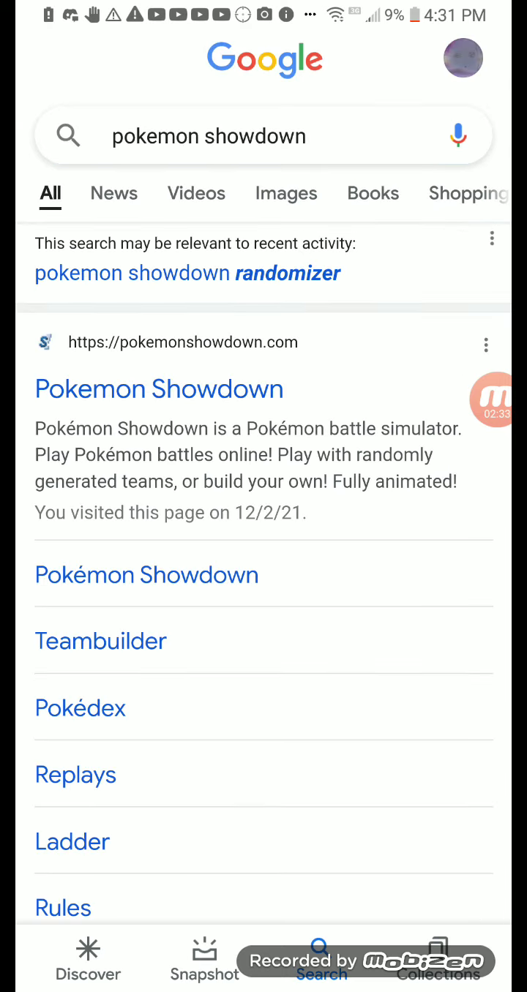
pyautogui.scroll(-1, 264, 512)
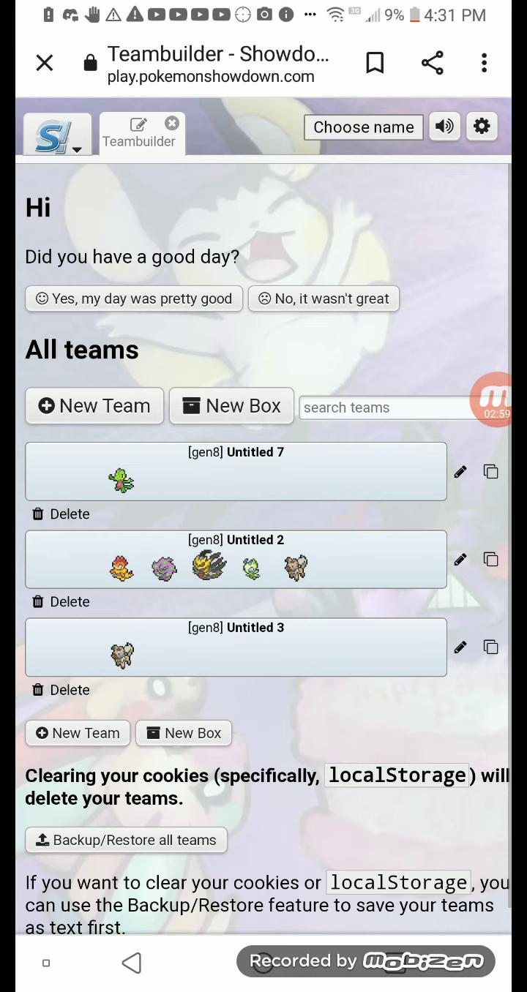
# Step: Create a new team and rename it from 'Untitled 4' to 'RANDOM SQUAD'
pyautogui.click(93, 405)
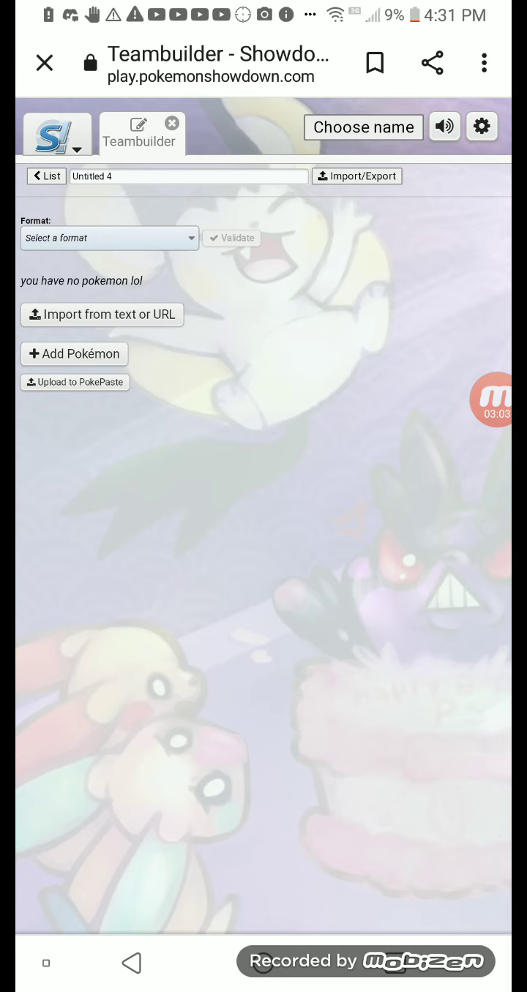
pyautogui.click(110, 175)
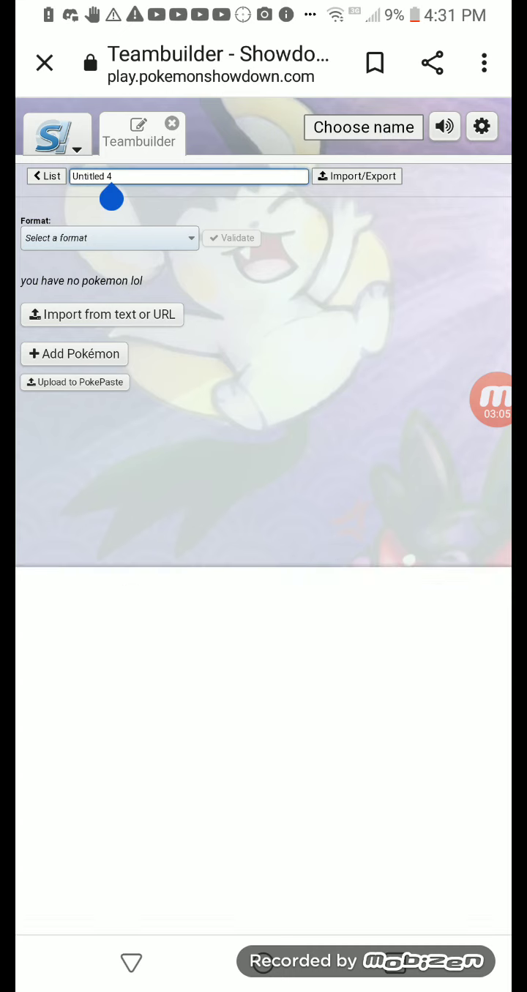
pyautogui.press('BackSpace')
pyautogui.press('BackSpace')
pyautogui.press('BackSpace')
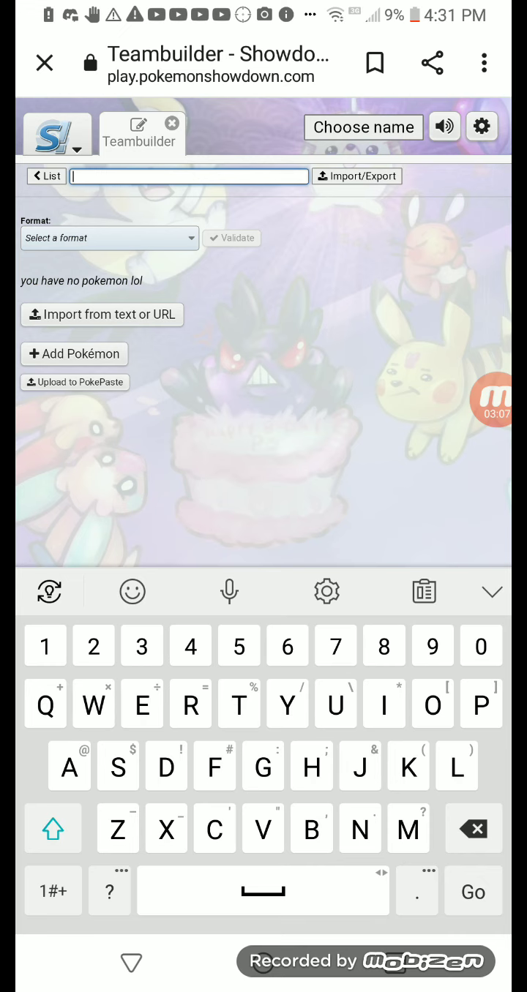
pyautogui.click(53, 829)
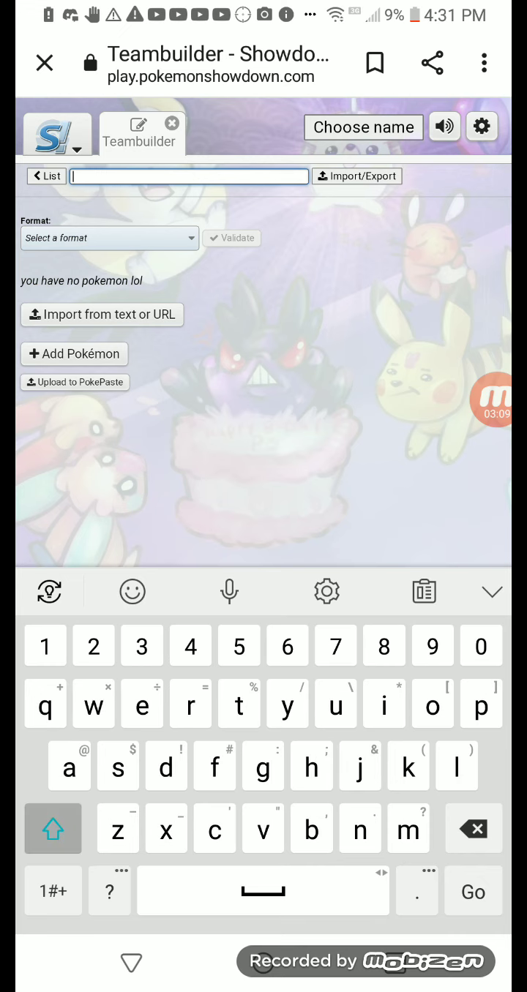
pyautogui.click(53, 828)
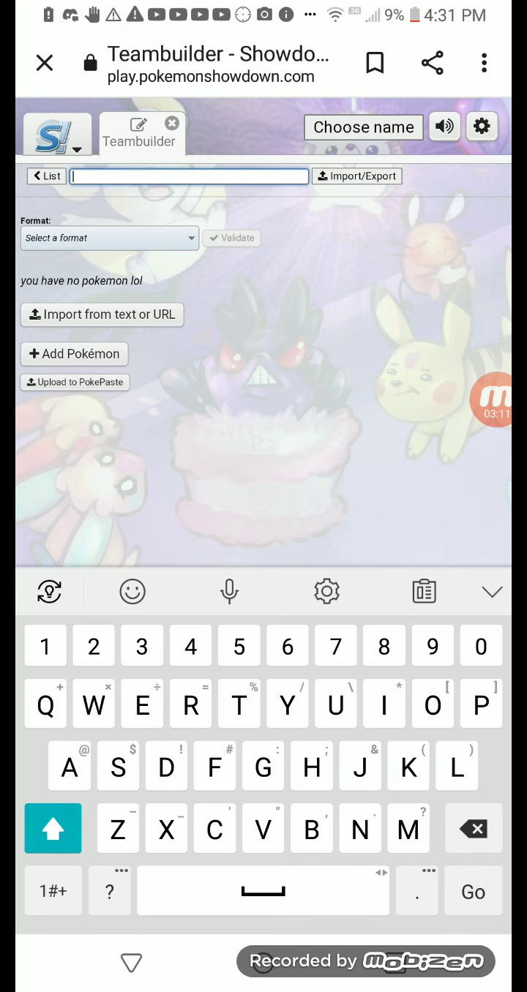
pyautogui.write('RANDOM')
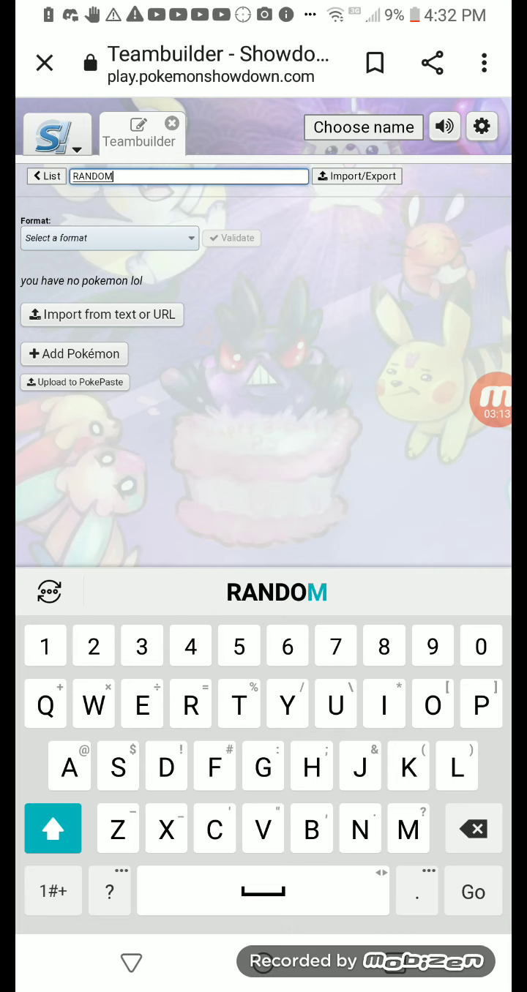
pyautogui.write(' SQUAD')
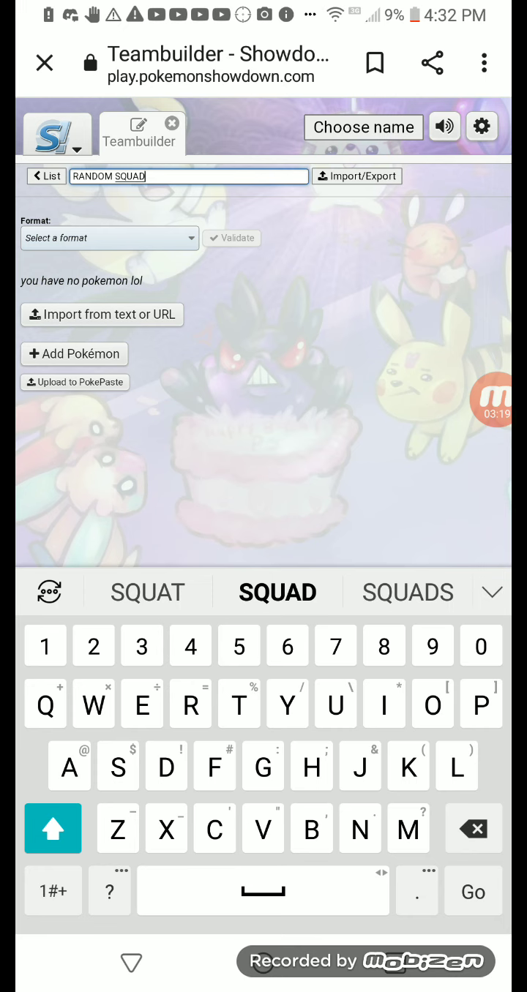
# Step: Start adding the first Pokémon, then bring up the recent apps
pyautogui.click(73, 354)
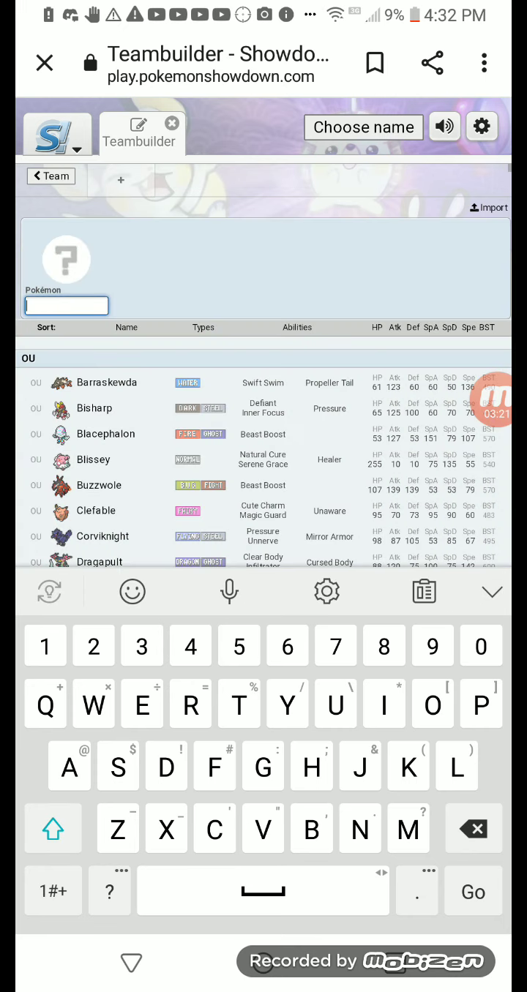
pyautogui.click(131, 962)
pyautogui.click(396, 962)
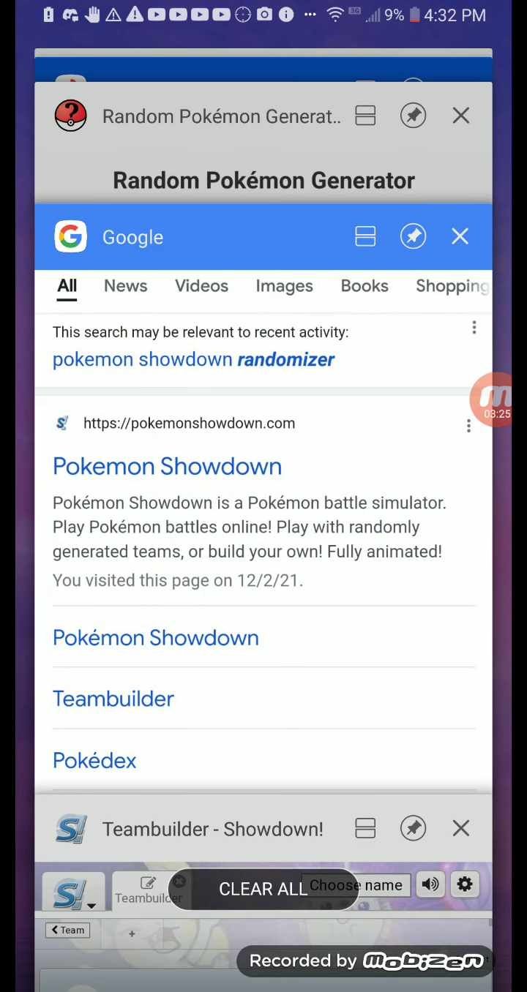
# Step: Return to the Random Pokémon Generator and generate a Galar Pokémon, getting Kartana
pyautogui.click(264, 512)
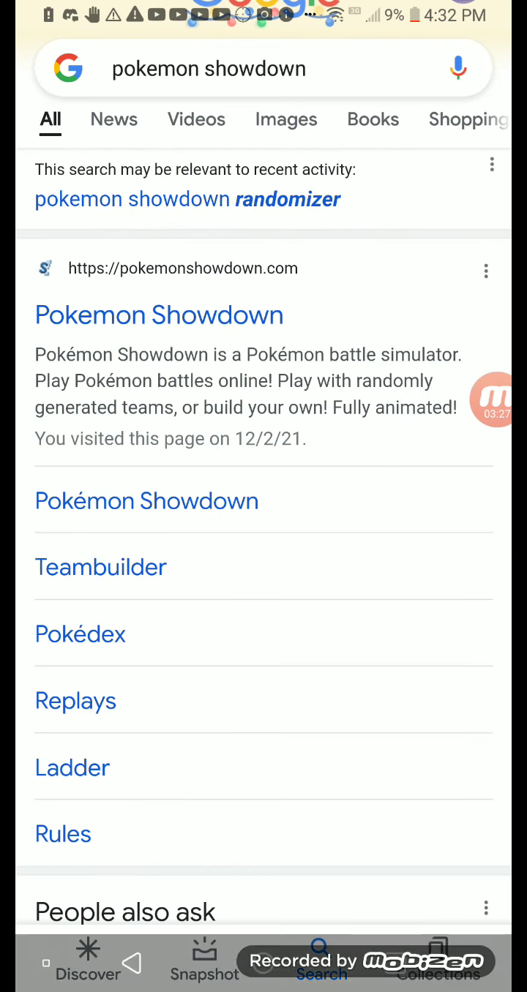
pyautogui.click(395, 963)
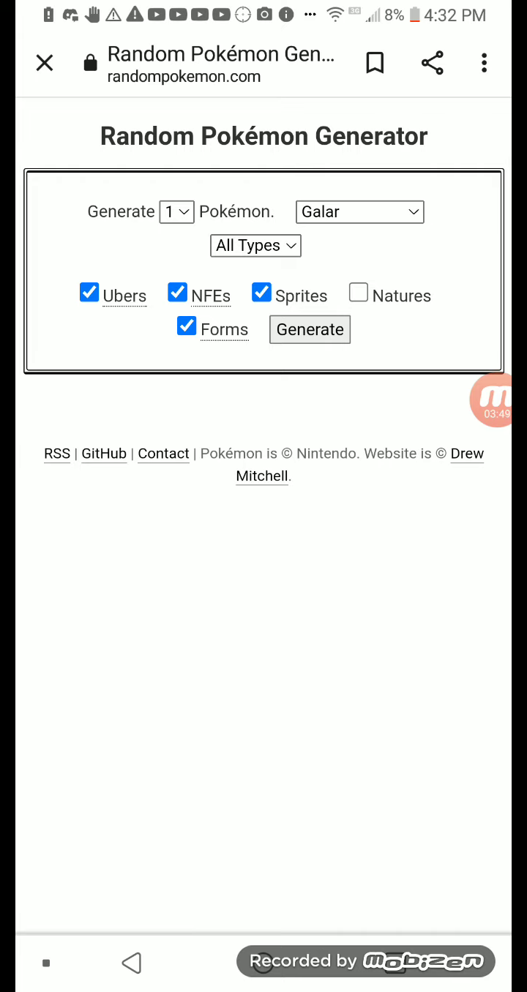
pyautogui.click(310, 329)
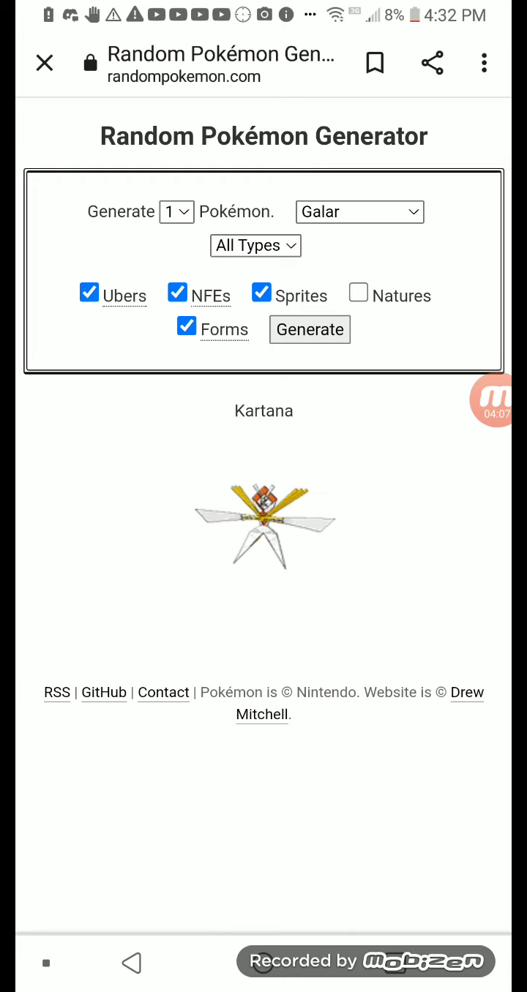
# Step: Reroll the Galar Pokémon several times and turn on sprite display
pyautogui.click(309, 329)
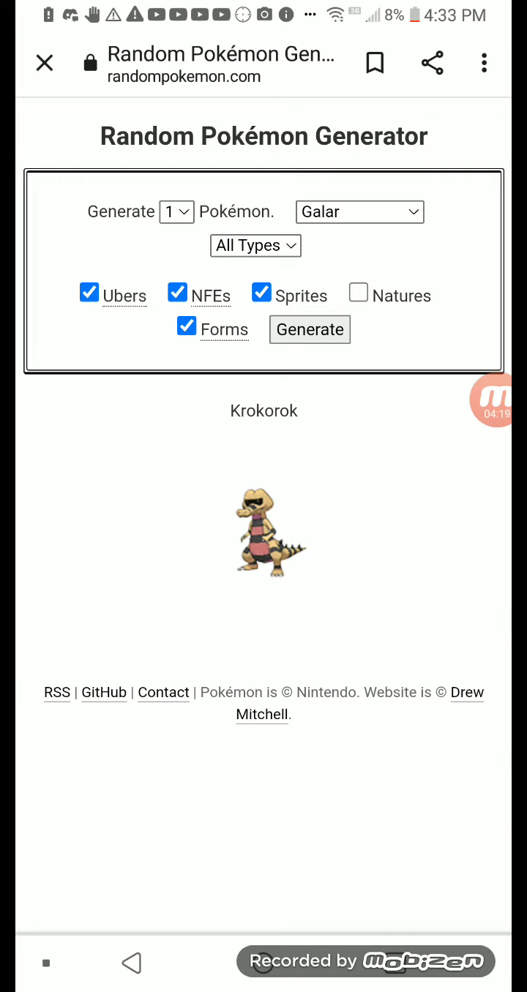
pyautogui.click(310, 330)
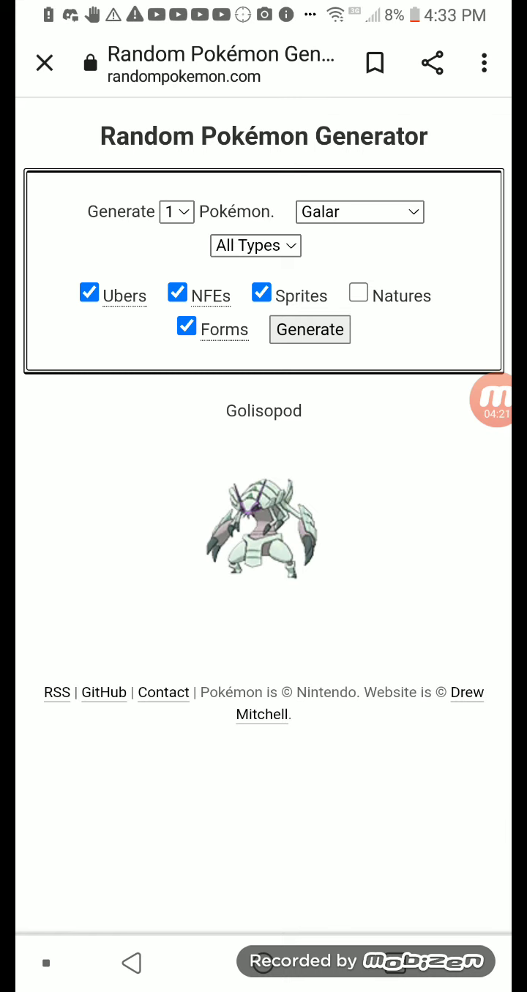
pyautogui.click(309, 330)
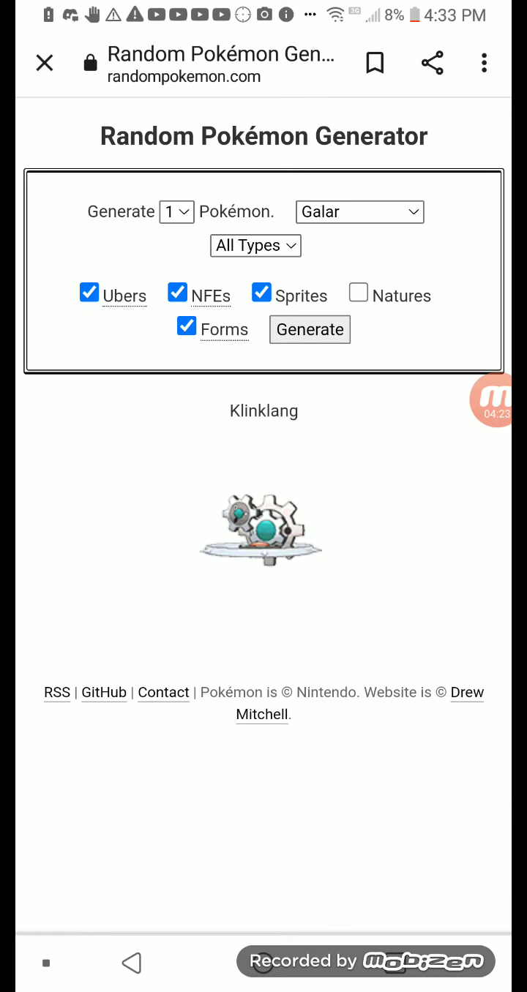
pyautogui.click(310, 330)
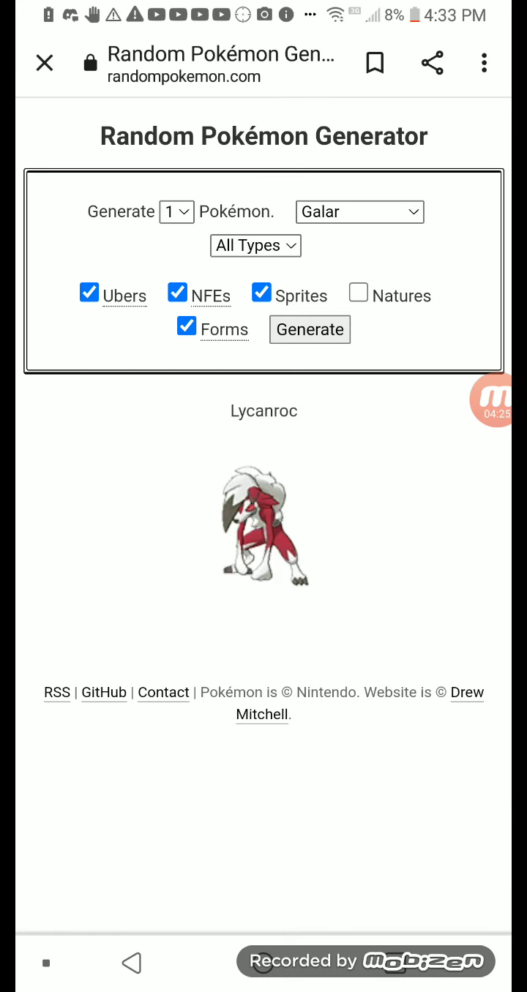
pyautogui.click(310, 329)
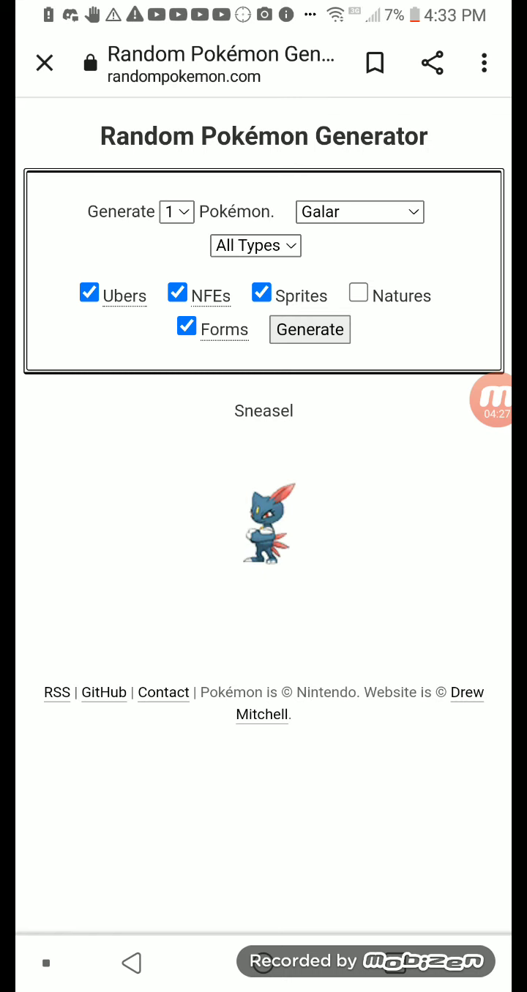
pyautogui.click(308, 329)
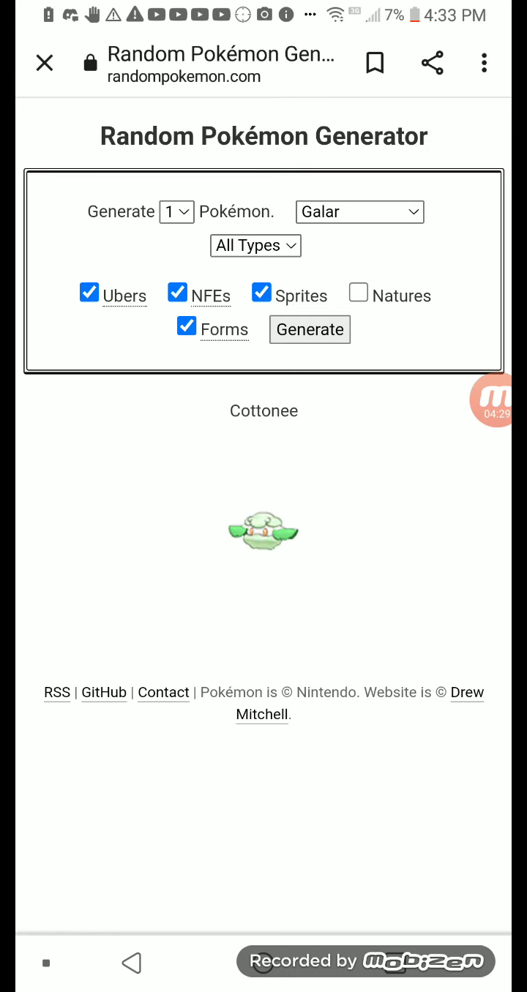
pyautogui.click(310, 329)
pyautogui.click(261, 294)
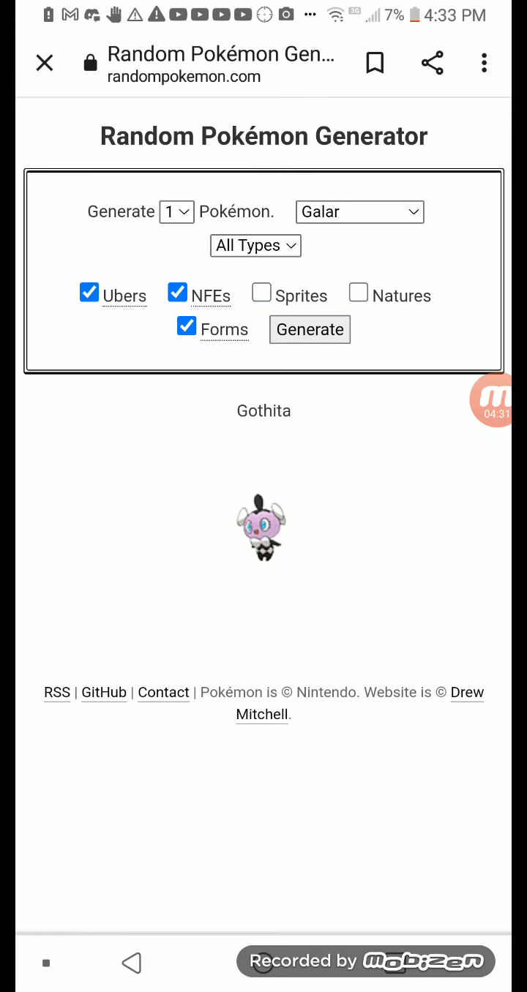
pyautogui.click(261, 292)
# Step: Keep rerolling until Slowpoke Galar appears, then switch back to Pokémon Showdown
pyautogui.click(310, 329)
pyautogui.click(309, 330)
pyautogui.click(308, 330)
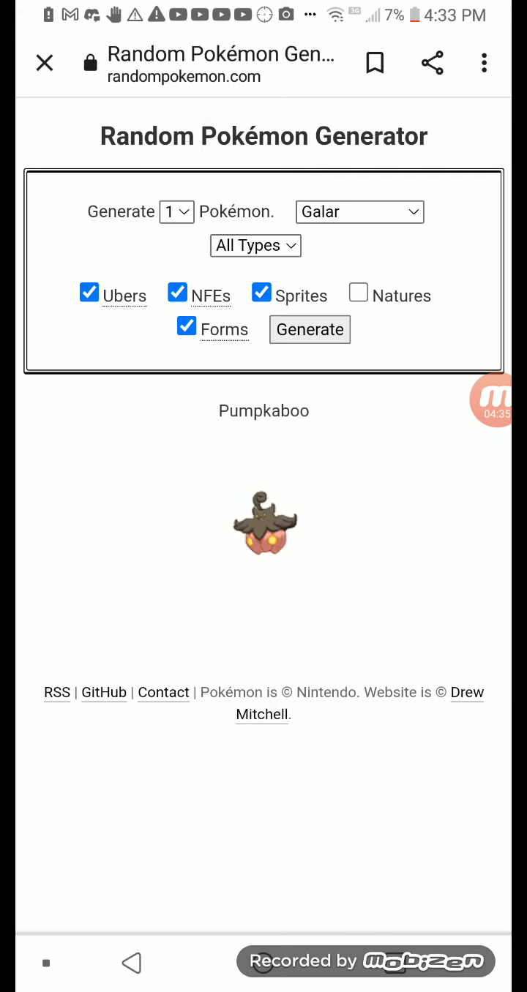
pyautogui.click(310, 329)
pyautogui.click(309, 330)
pyautogui.click(308, 330)
pyautogui.click(309, 329)
pyautogui.click(310, 330)
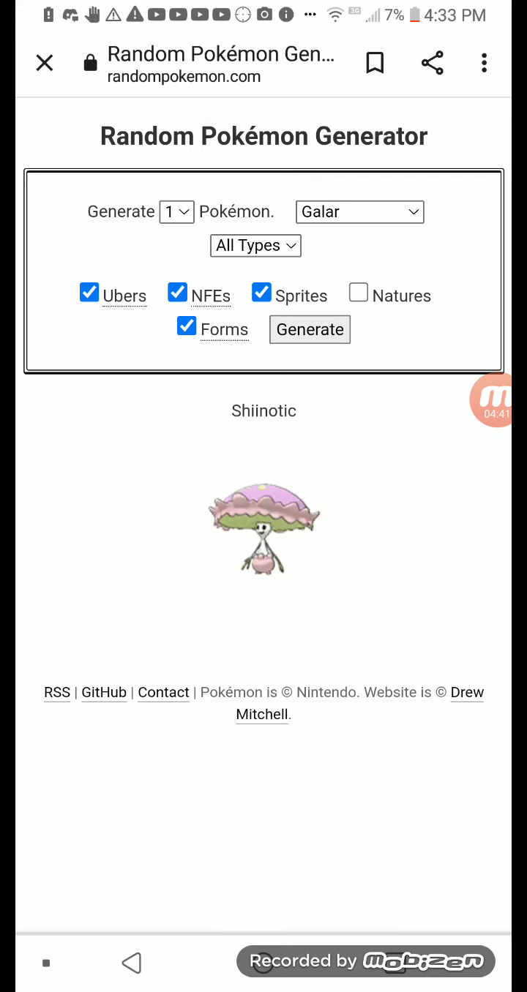
pyautogui.click(309, 329)
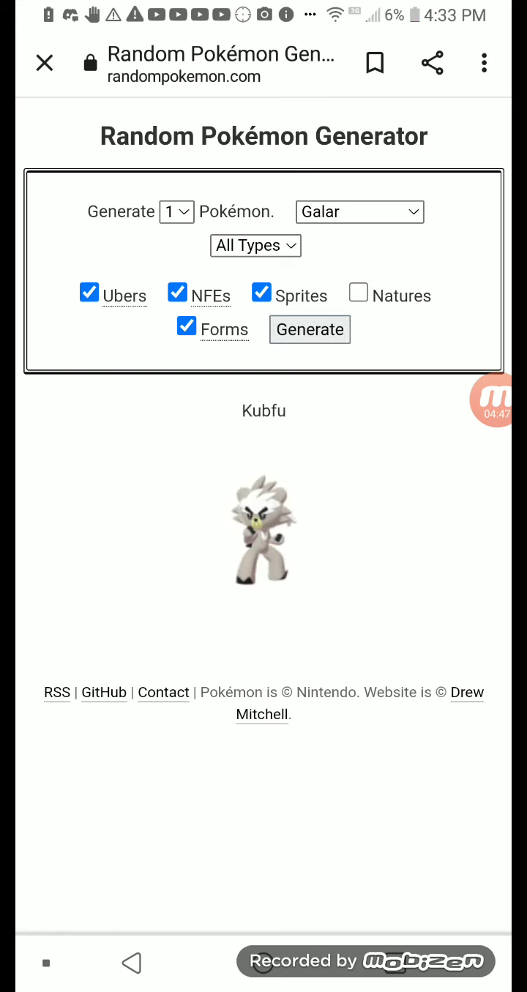
pyautogui.click(309, 329)
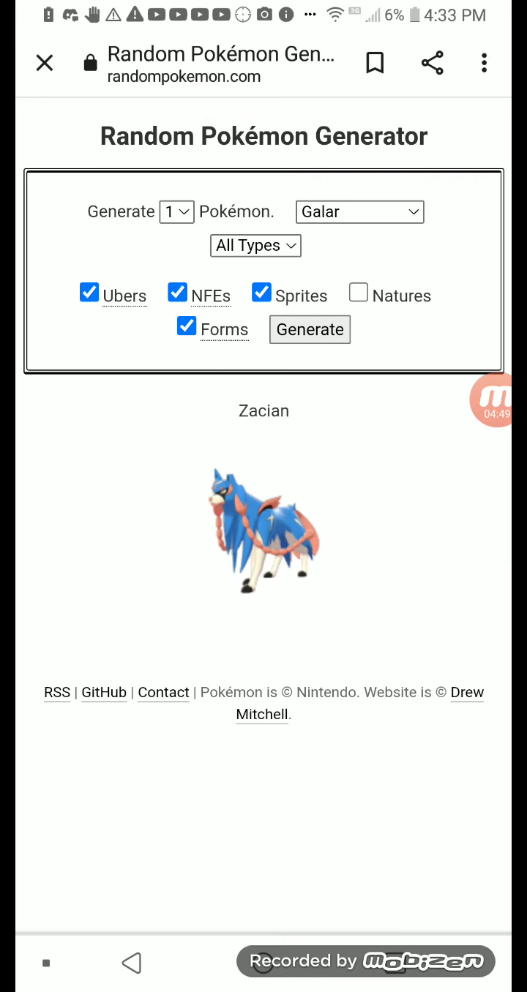
pyautogui.click(309, 329)
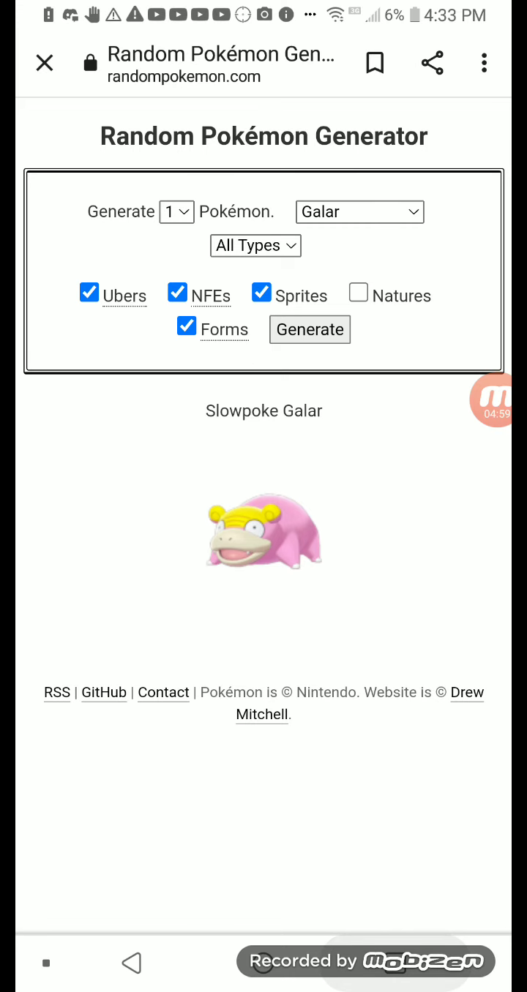
pyautogui.click(46, 962)
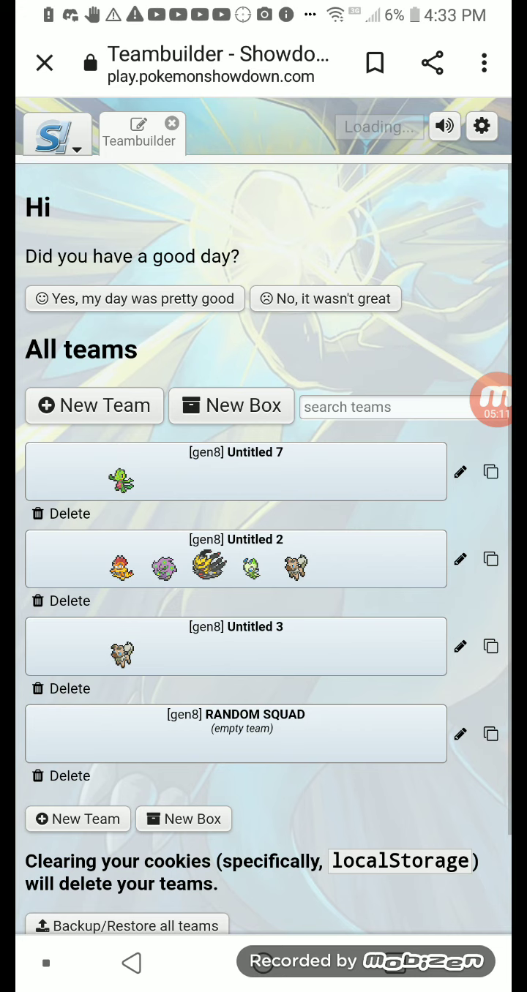
# Step: Open RANDOM SQUAD, add a Pokémon, and filter the species list with 'Sl'
pyautogui.click(236, 734)
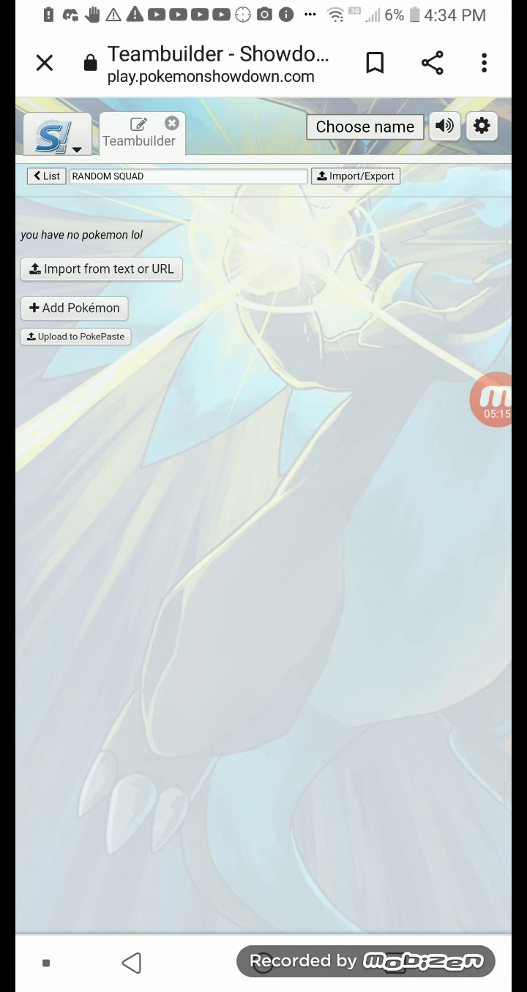
pyautogui.click(75, 307)
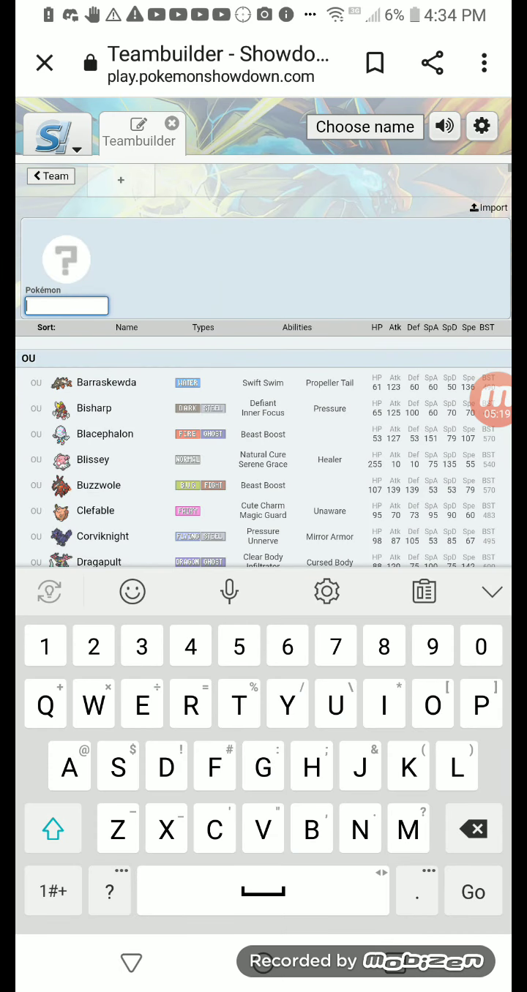
pyautogui.write('Sl')
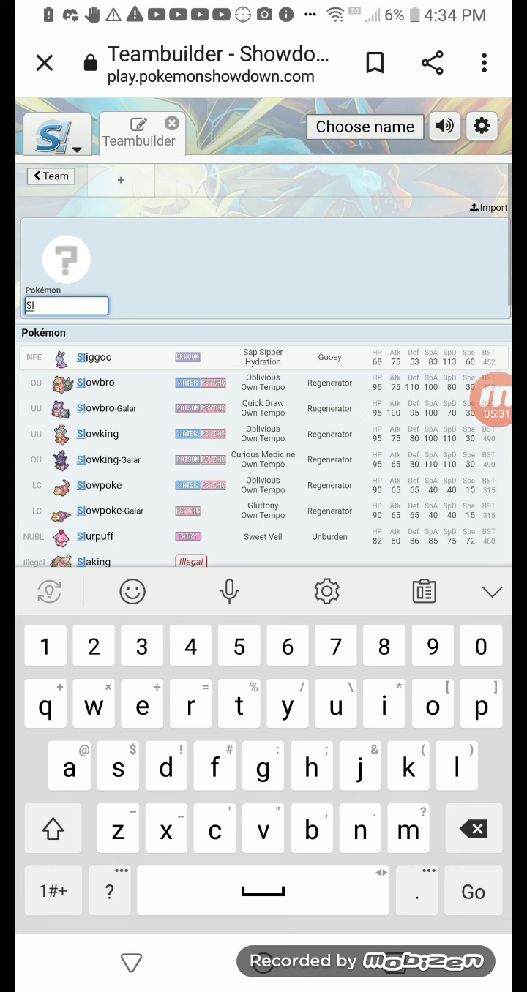
# Step: Add Slowbro-Galar to the team, set it shiny and change its level to 5
pyautogui.click(106, 408)
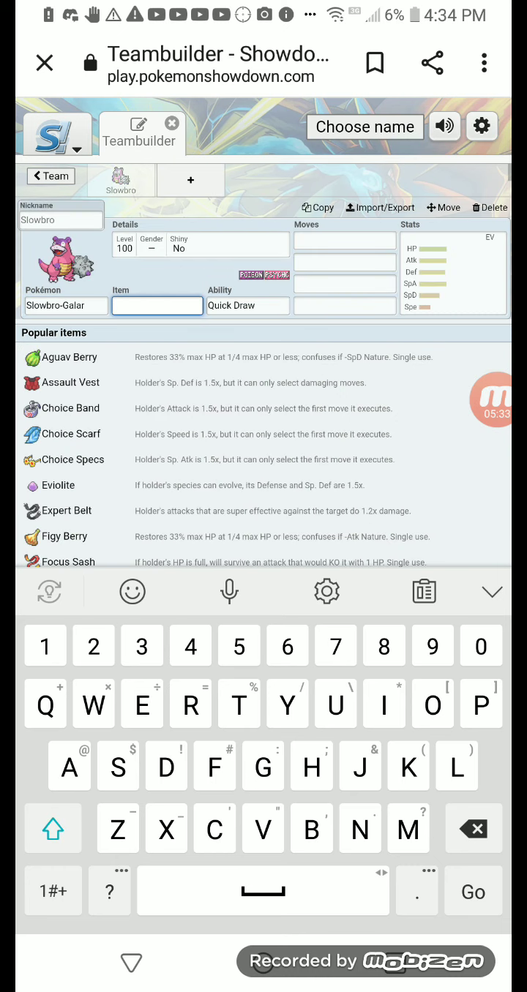
pyautogui.click(199, 245)
pyautogui.click(110, 387)
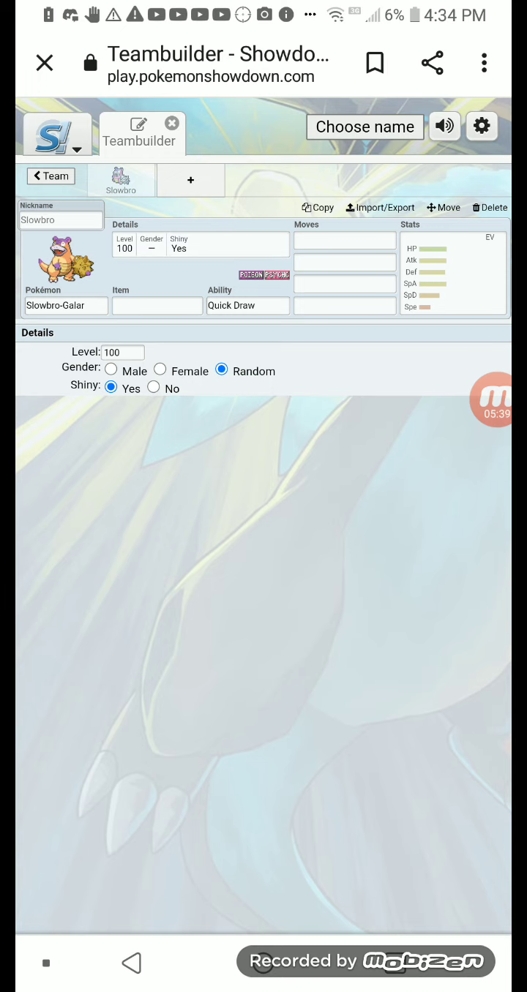
pyautogui.click(121, 353)
pyautogui.press('BackSpace')
pyautogui.press('BackSpace')
pyautogui.press('BackSpace')
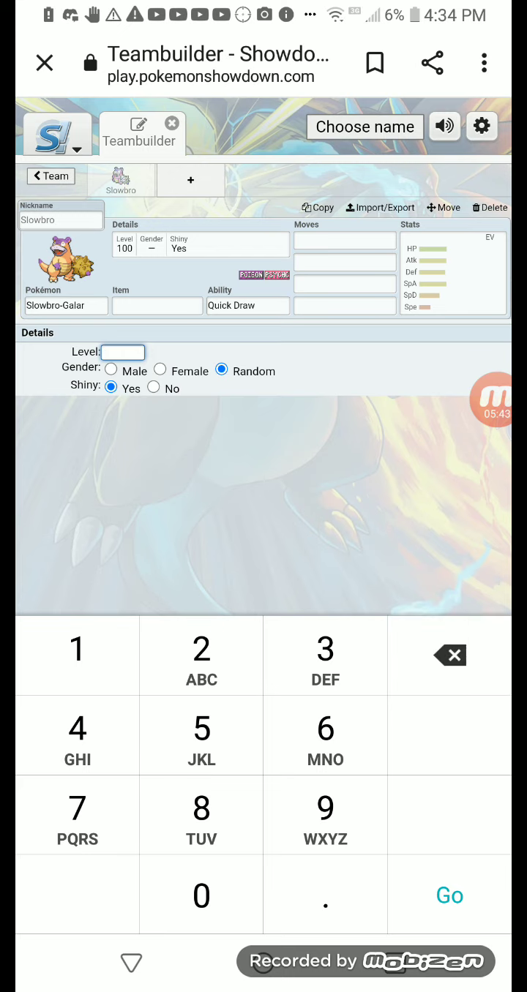
pyautogui.write('5')
pyautogui.click(248, 305)
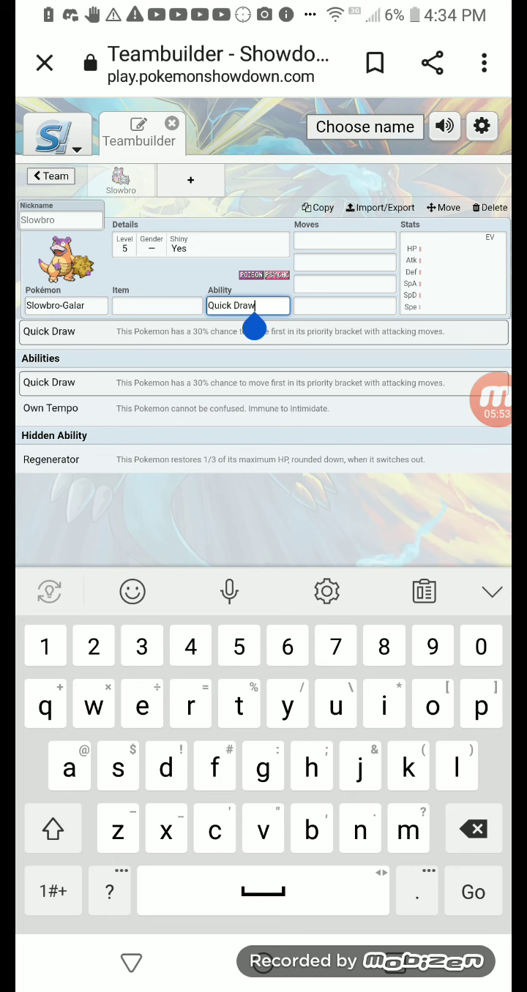
# Step: Choose Regenerator as Slowbro-Galar's ability, then search 'Po' and select Poison Barb as its item
pyautogui.click(234, 459)
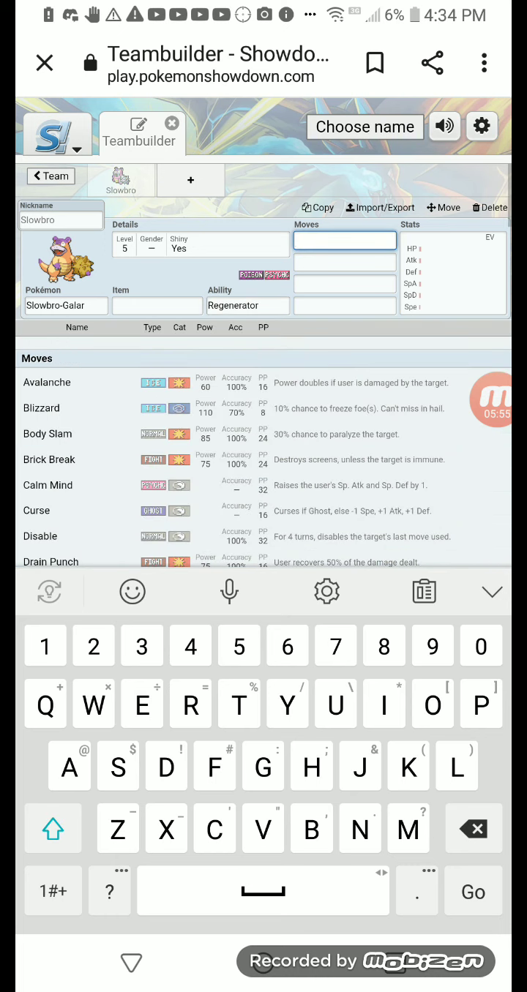
pyautogui.click(156, 306)
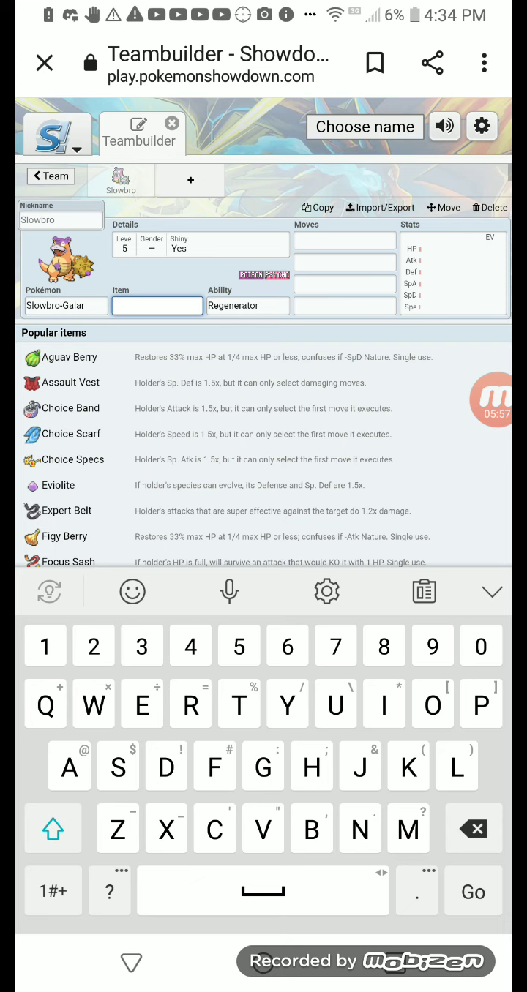
pyautogui.write('Mi')
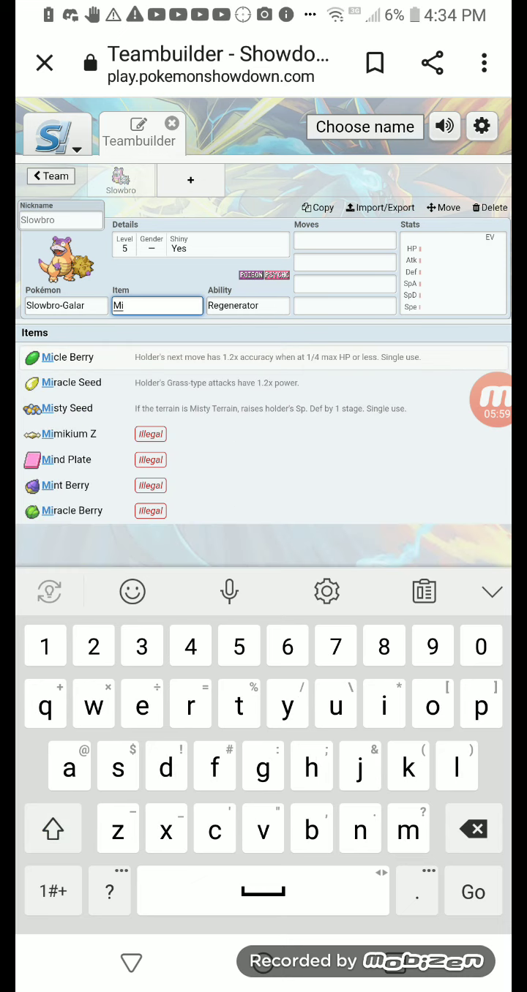
pyautogui.press('BackSpace')
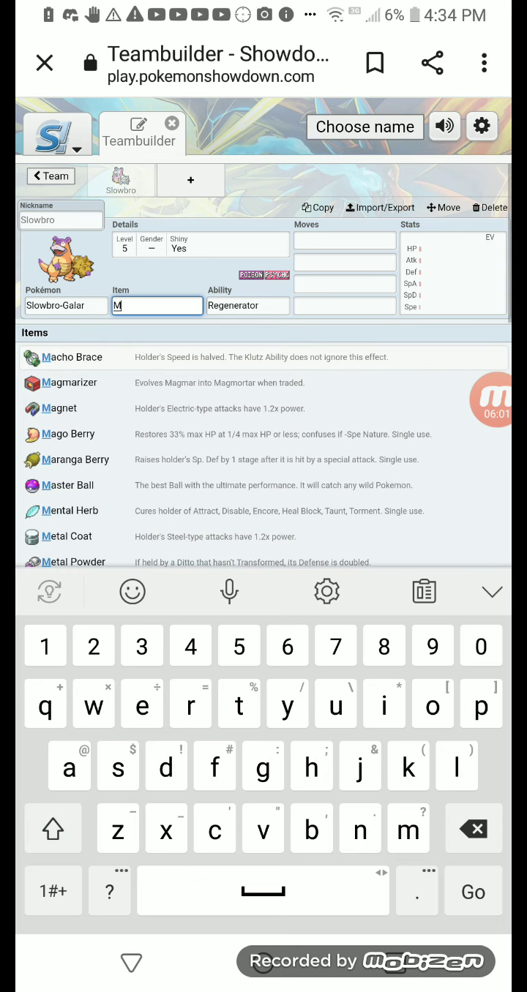
pyautogui.press('BackSpace')
pyautogui.write('Po')
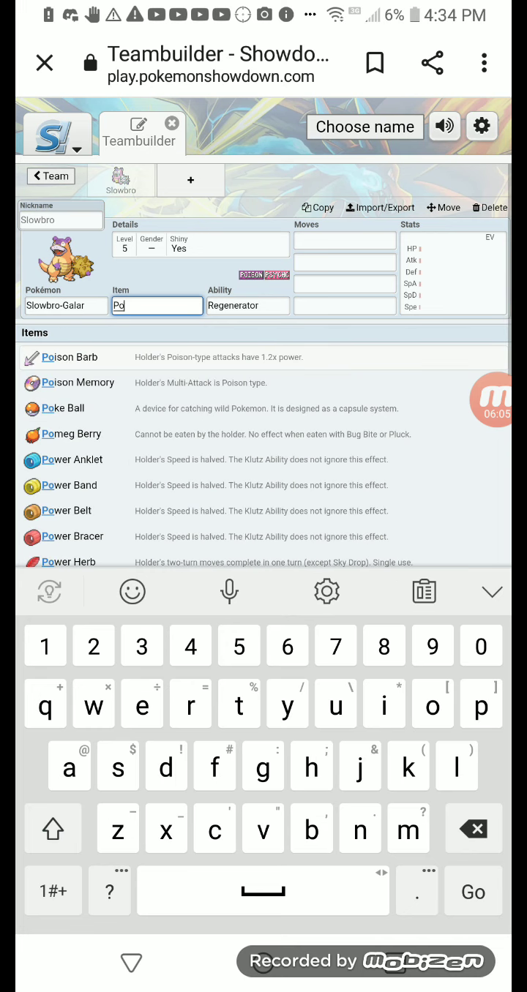
pyautogui.press('Return')
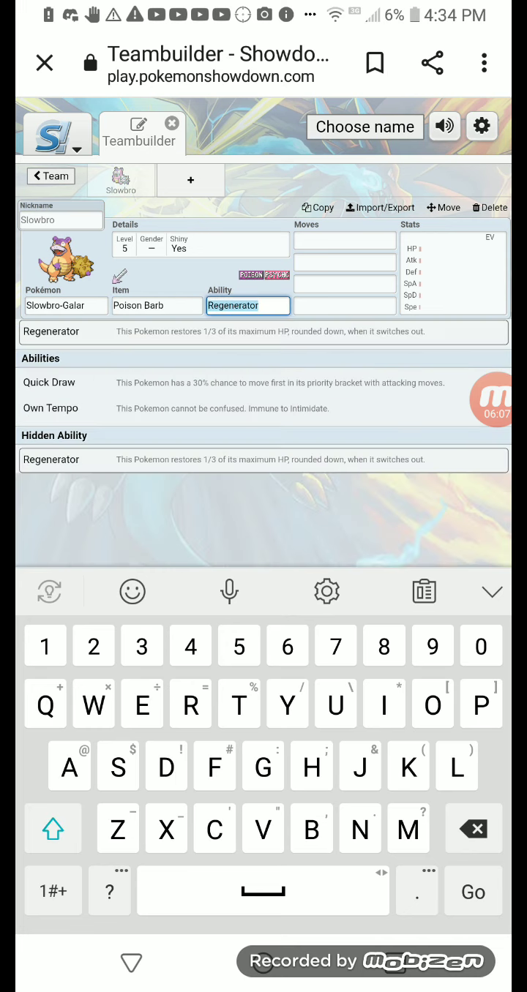
# Step: Keep Regenerator and pick Shell Side Arm as Slowbro-Galar's first move
pyautogui.press('Return')
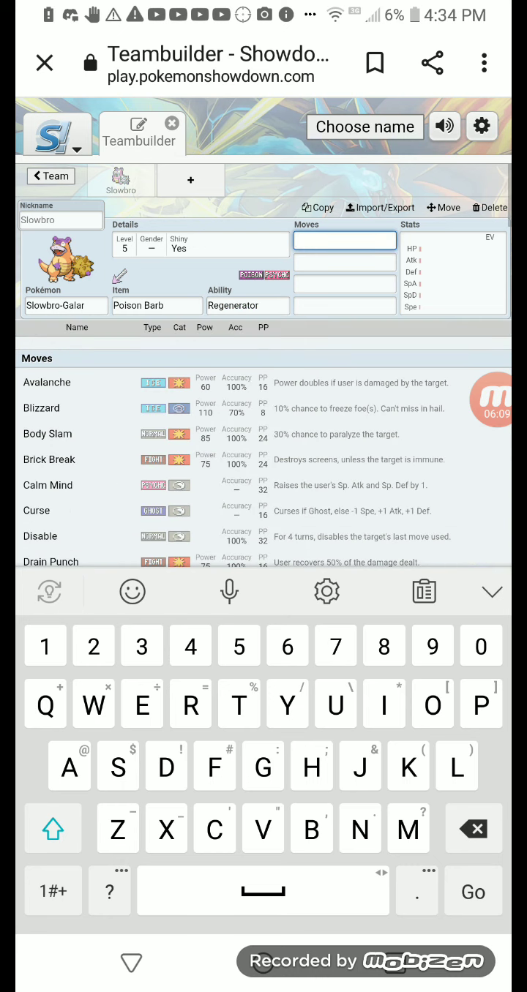
pyautogui.write('S')
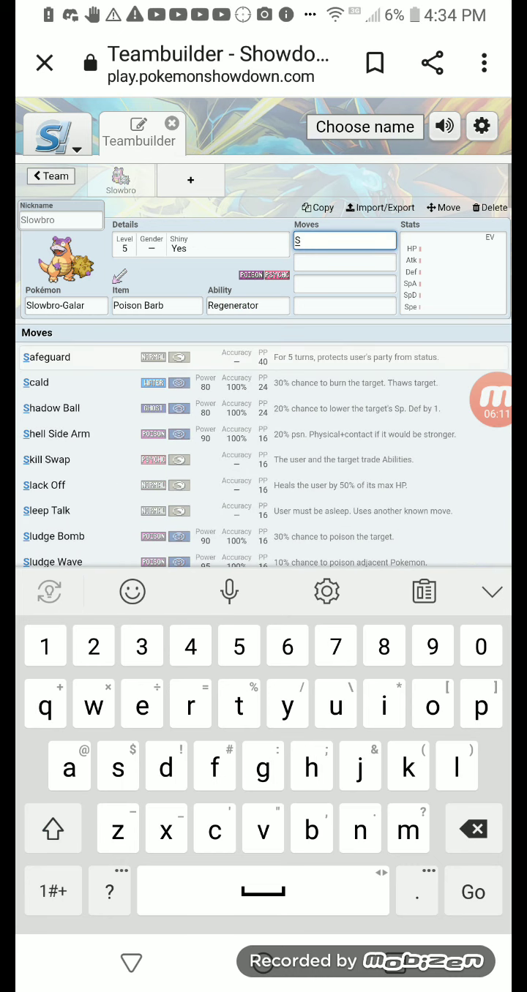
pyautogui.write('h')
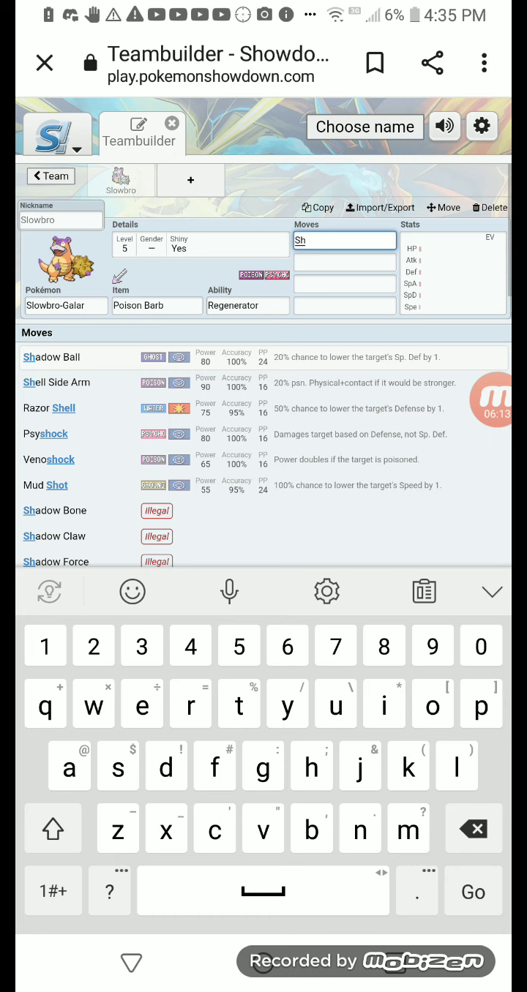
pyautogui.click(55, 382)
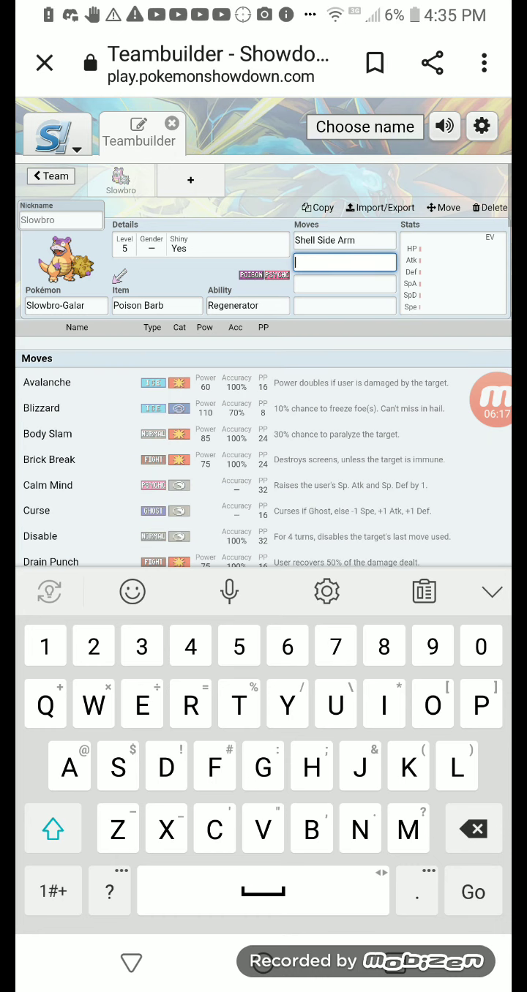
pyautogui.scroll(-4, 264, 366)
pyautogui.scroll(-5, 264, 366)
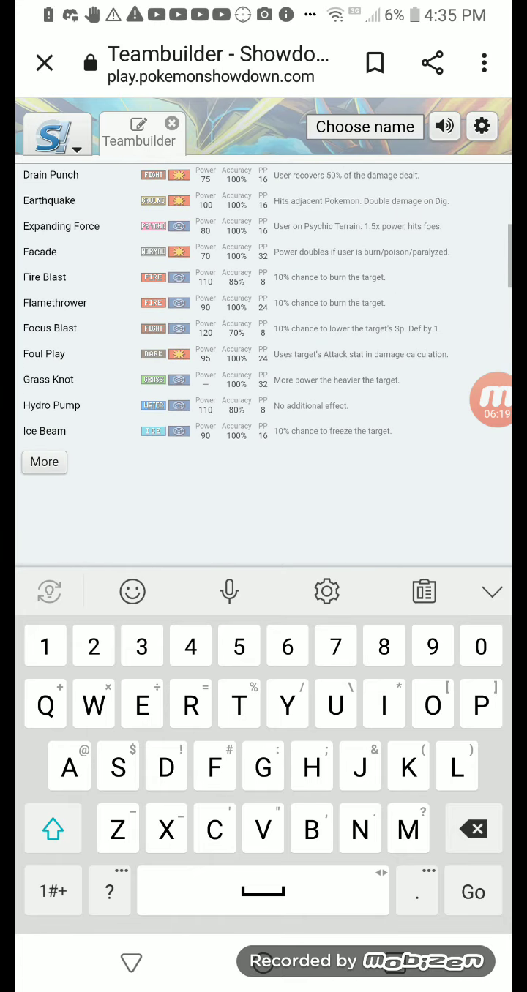
pyautogui.press('Escape')
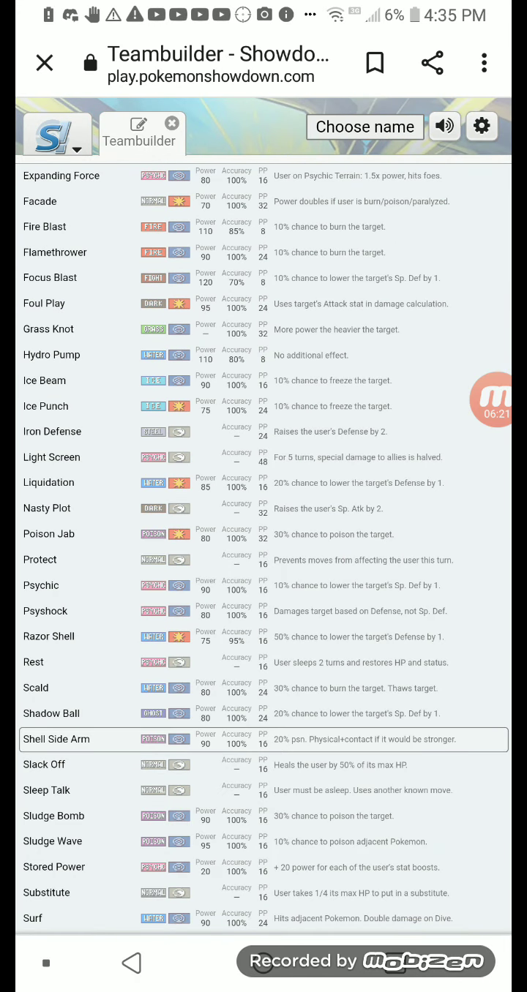
# Step: Add Liquidation as Slowbro-Galar's second move
pyautogui.click(49, 482)
pyautogui.scroll(-5, 264, 439)
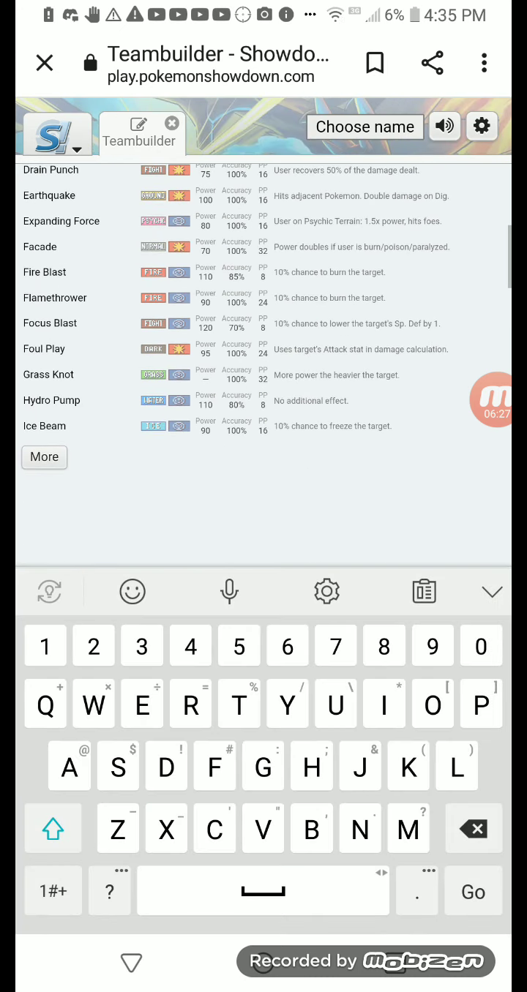
pyautogui.press('Escape')
pyautogui.scroll(-3, 263, 542)
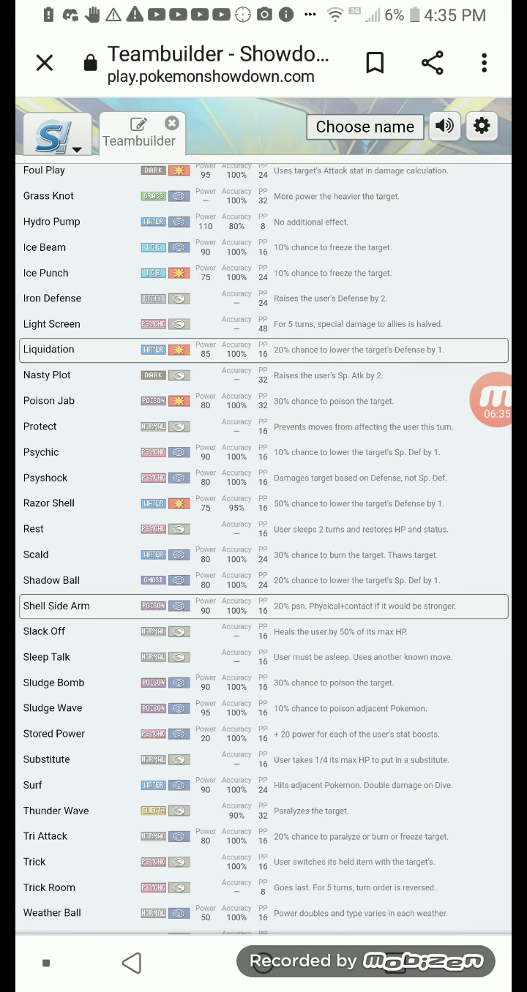
pyautogui.scroll(-8, 263, 548)
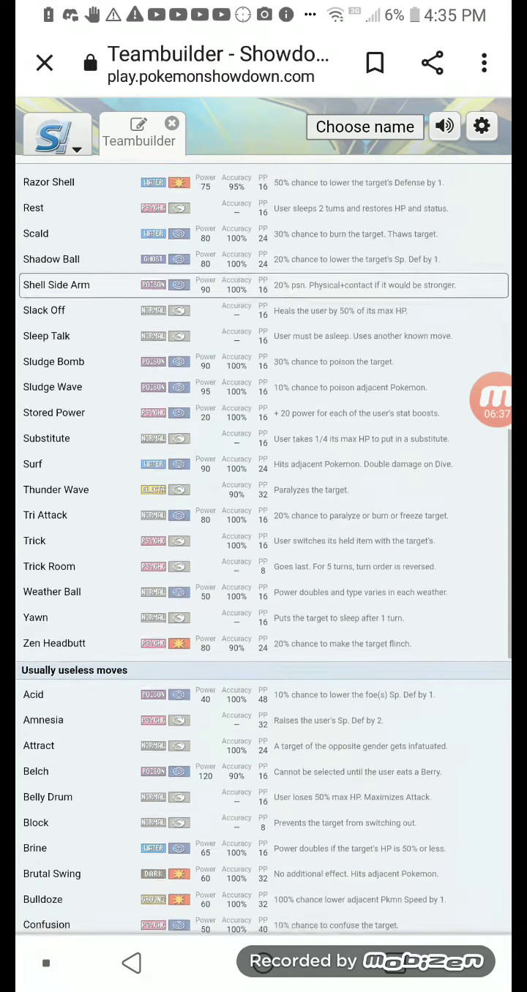
pyautogui.scroll(3, 264, 549)
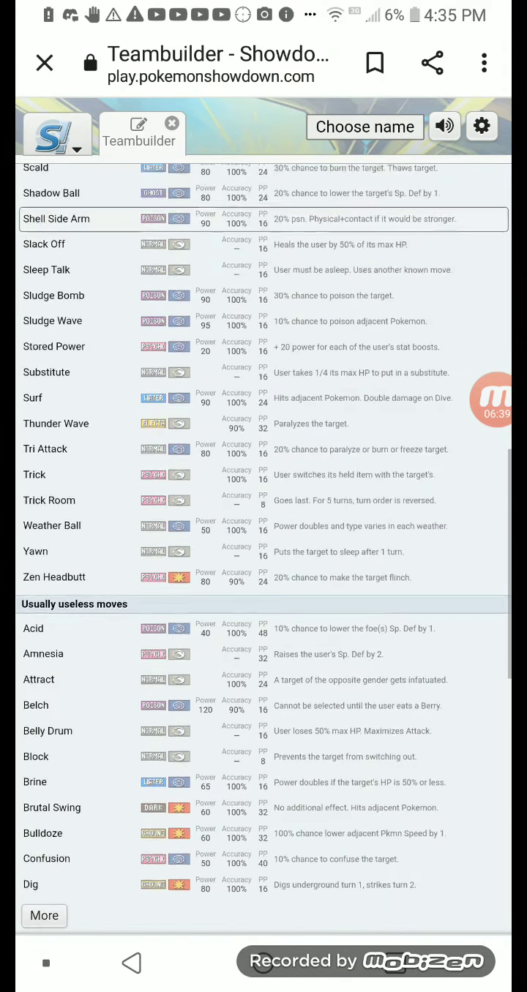
pyautogui.scroll(3, 264, 512)
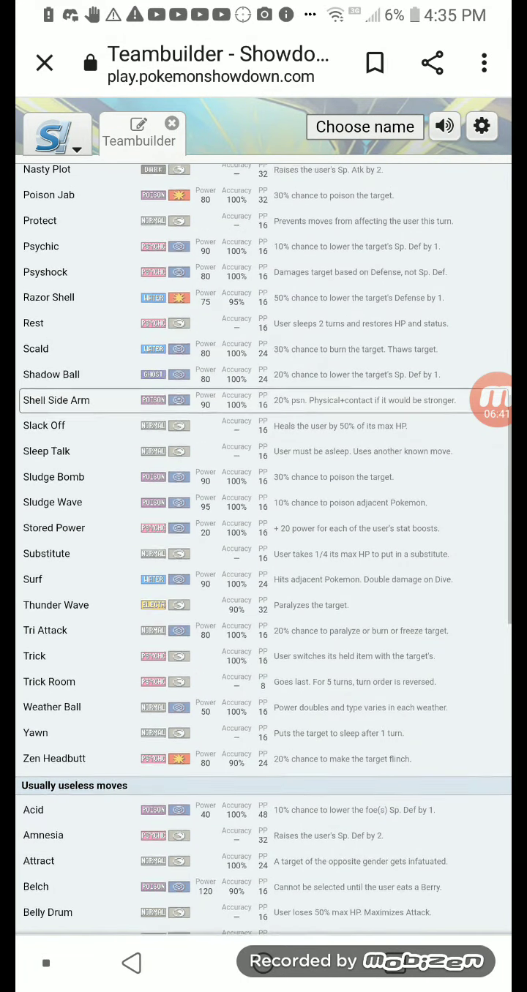
pyautogui.scroll(9, 263, 512)
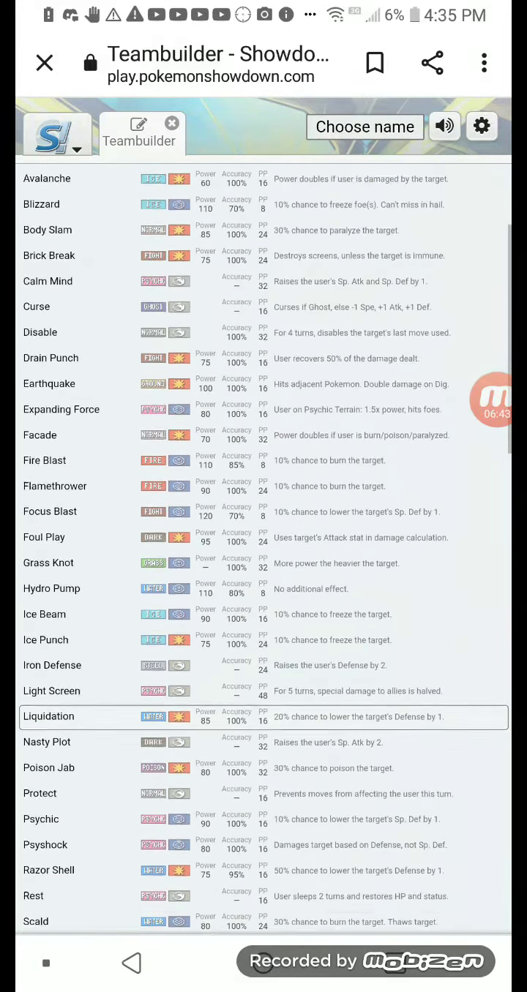
pyautogui.scroll(-18, 264, 512)
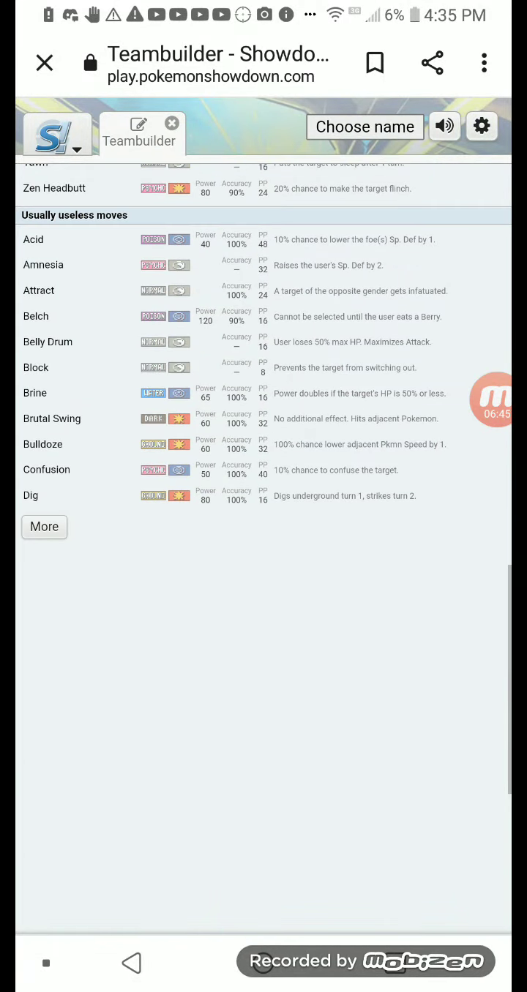
pyautogui.scroll(-6, 264, 549)
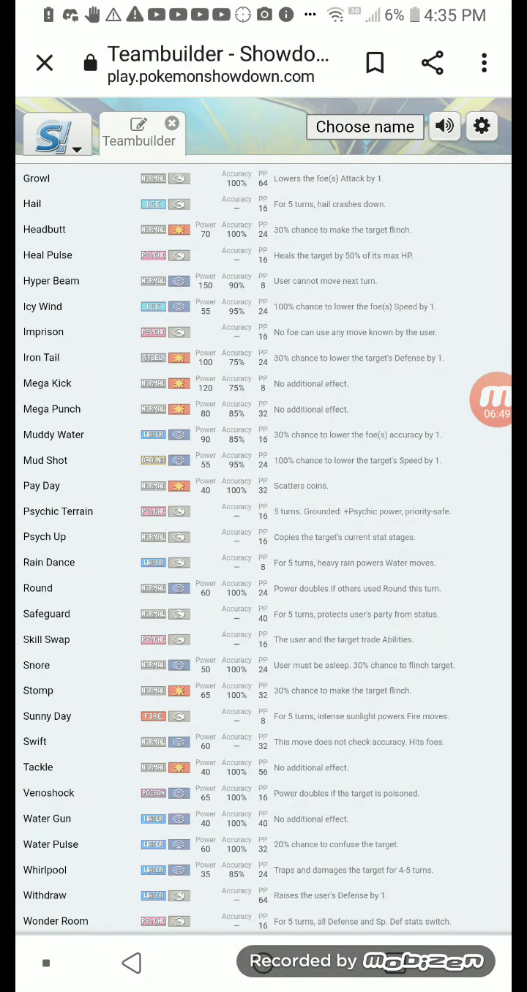
# Step: Find Drain Punch in the move list and add it as the third move
pyautogui.scroll(7, 264, 549)
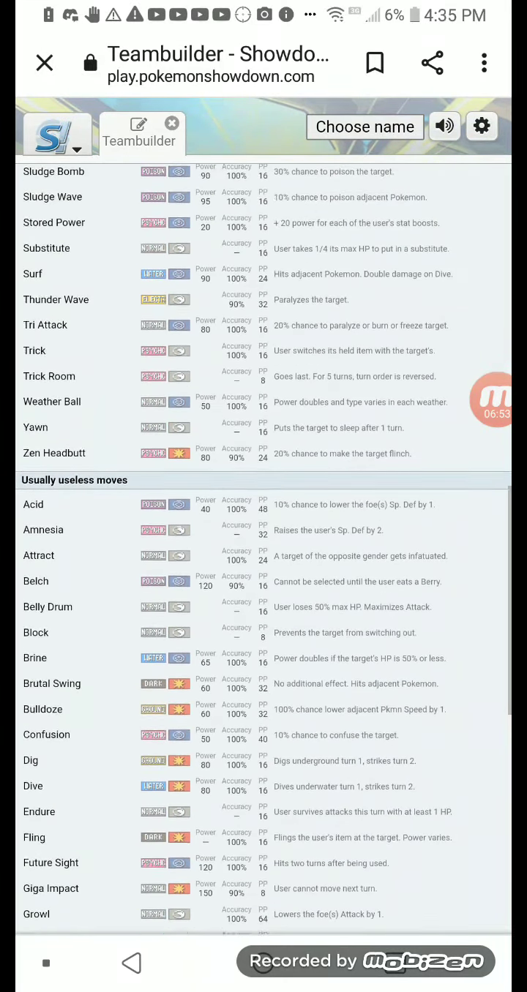
pyautogui.scroll(3, 263, 541)
pyautogui.scroll(2, 263, 541)
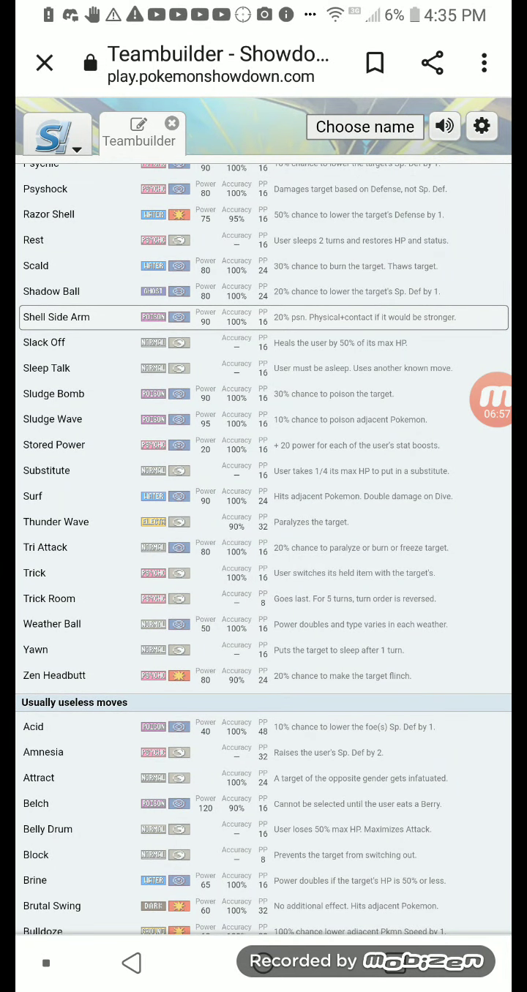
pyautogui.scroll(1, 264, 549)
pyautogui.scroll(1, 264, 548)
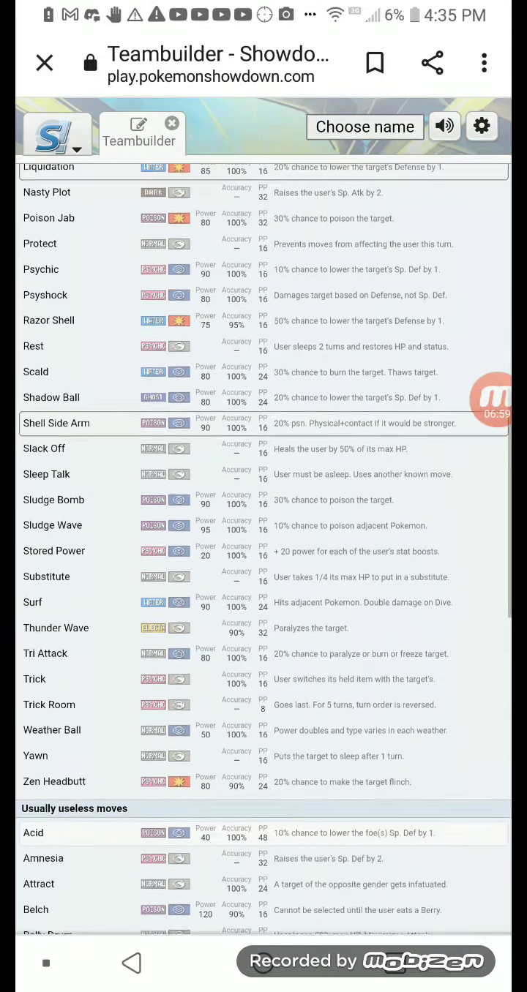
pyautogui.scroll(1, 263, 548)
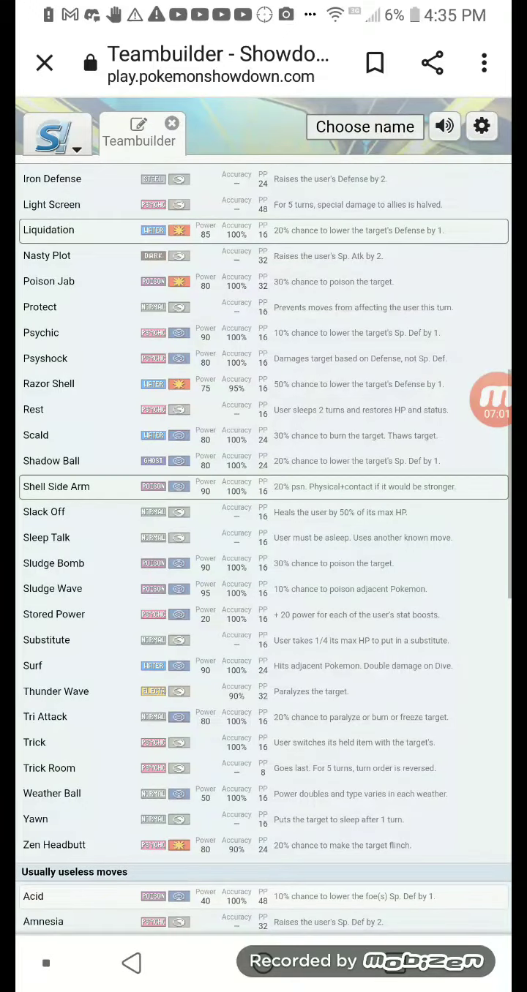
pyautogui.scroll(3, 263, 548)
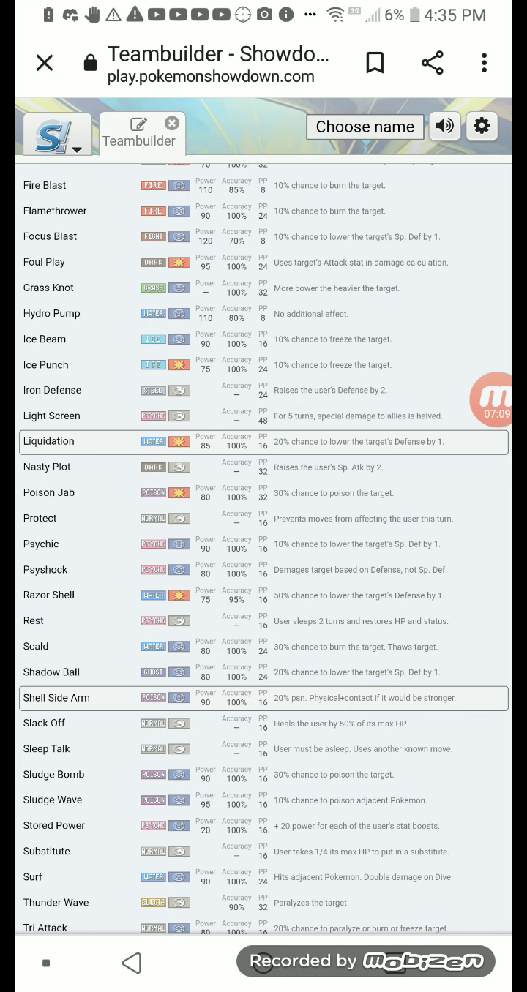
pyautogui.scroll(5, 264, 549)
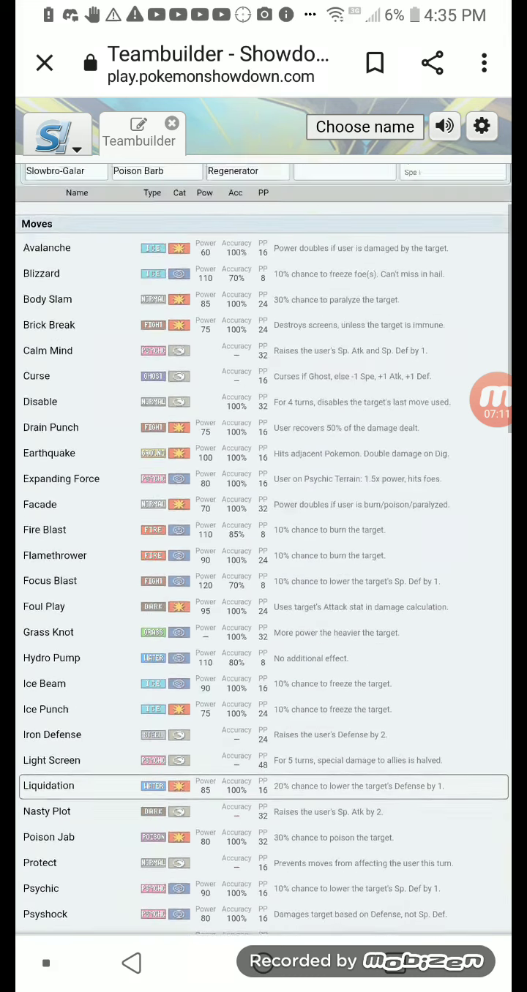
pyautogui.scroll(2, 263, 549)
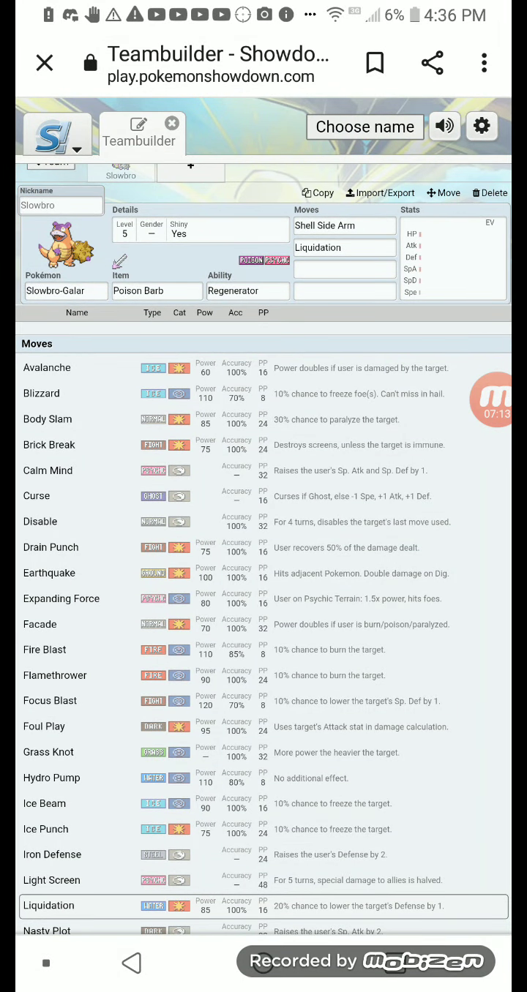
pyautogui.click(50, 547)
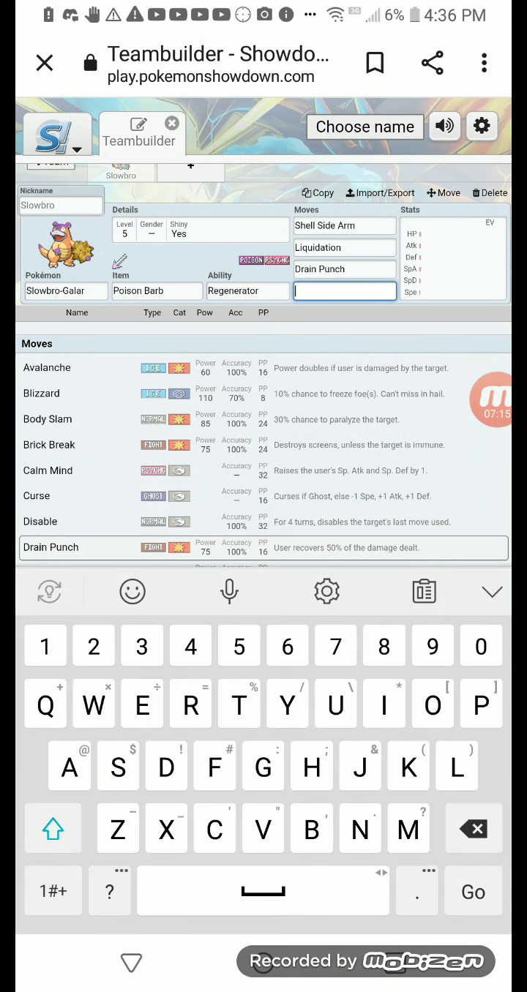
pyautogui.scroll(-3, 264, 366)
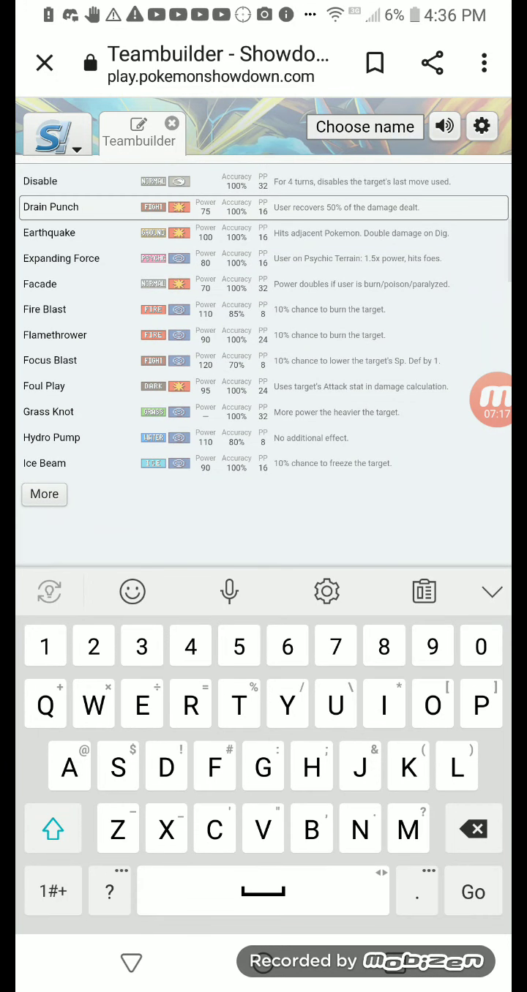
pyautogui.press('Escape')
pyautogui.scroll(-5, 264, 548)
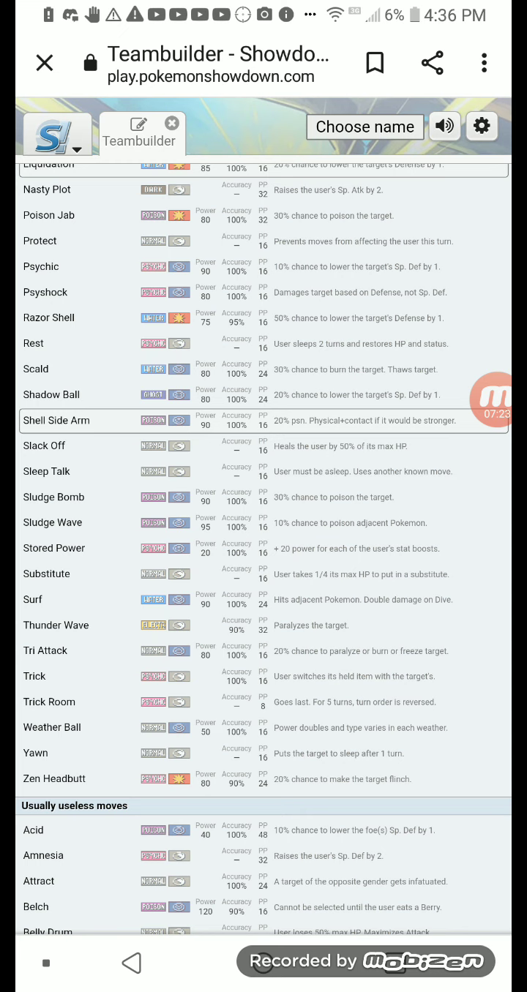
# Step: Add Trick Room fourth and apply the Brave 196 Atk/116 SpA/196 SpD Bulky Physical Sweeper spread
pyautogui.click(56, 421)
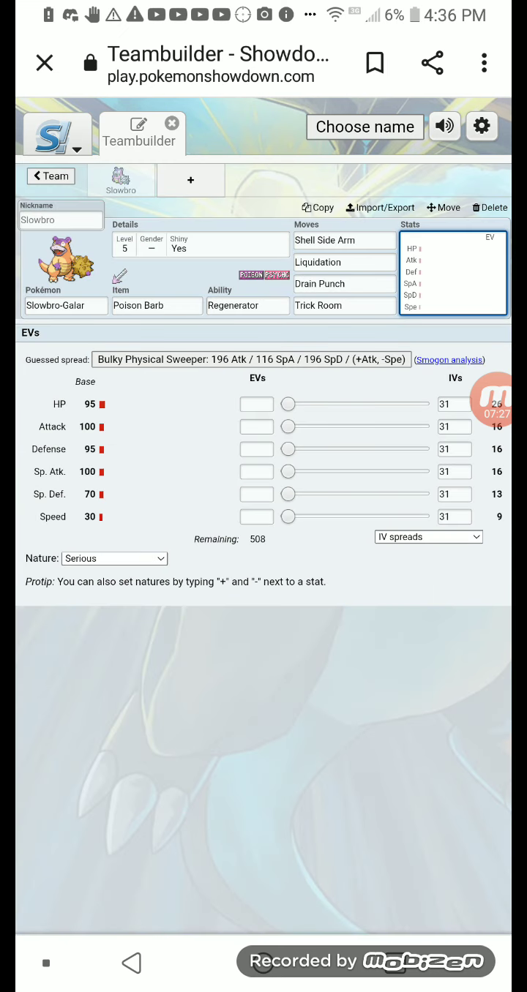
pyautogui.click(251, 359)
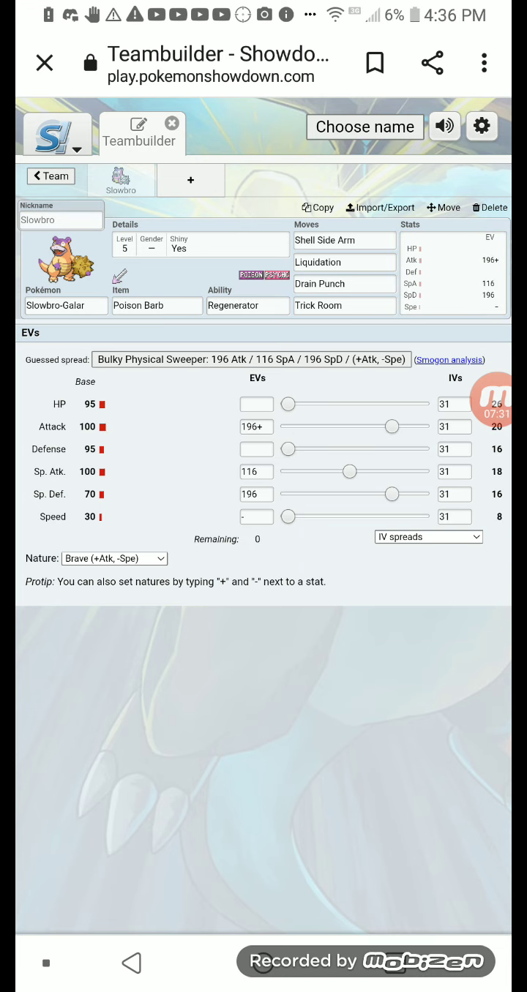
# Step: Start editing Slowbro's nickname with the keyboard set to capital letters
pyautogui.click(60, 219)
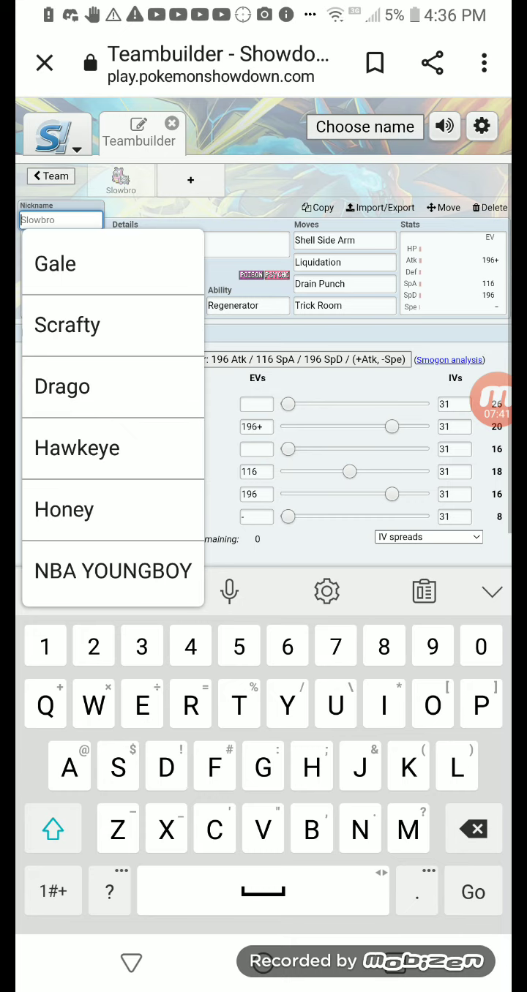
pyautogui.moveTo(264, 4); pyautogui.dragTo(264, 513)
pyautogui.moveTo(102, 144); pyautogui.dragTo(423, 144)
pyautogui.scroll(-10, 263, 513)
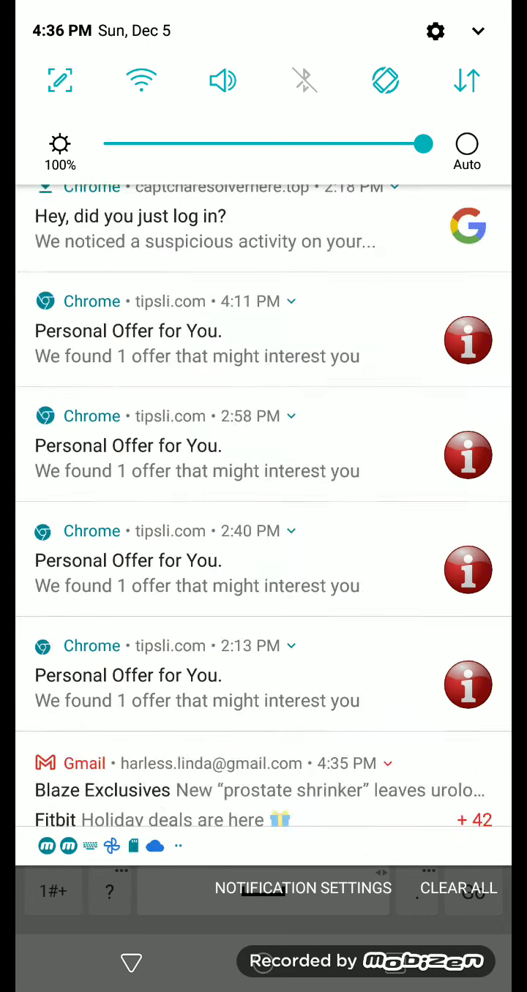
pyautogui.moveTo(264, 731); pyautogui.dragTo(263, 147)
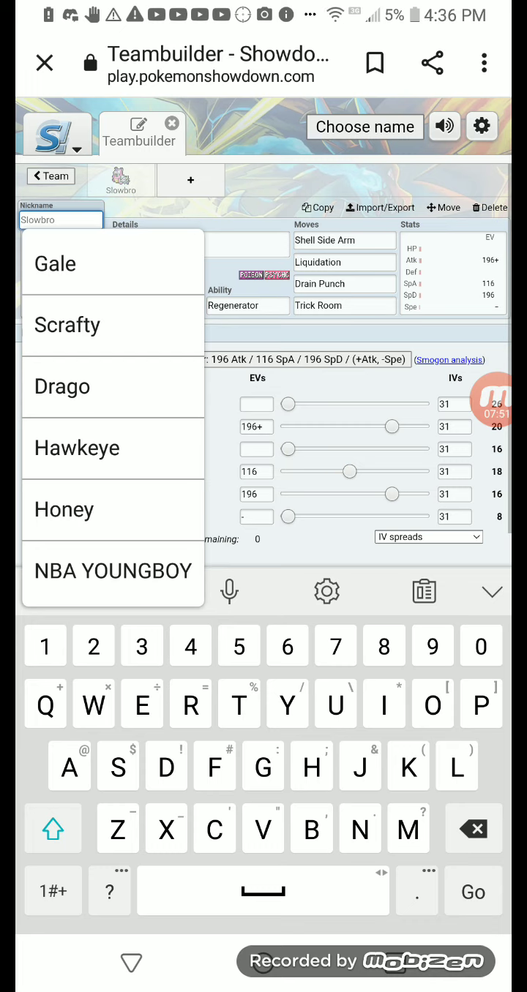
pyautogui.click(53, 829)
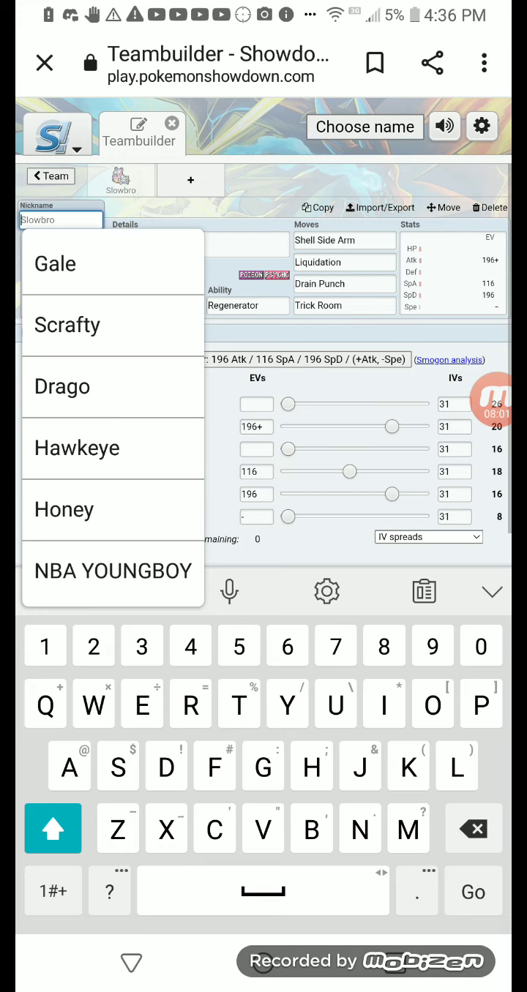
pyautogui.click(52, 828)
pyautogui.click(53, 828)
pyautogui.click(52, 828)
# Step: Enter the nickname Fastbro and return to the RANDOM SQUAD overview
pyautogui.write('F')
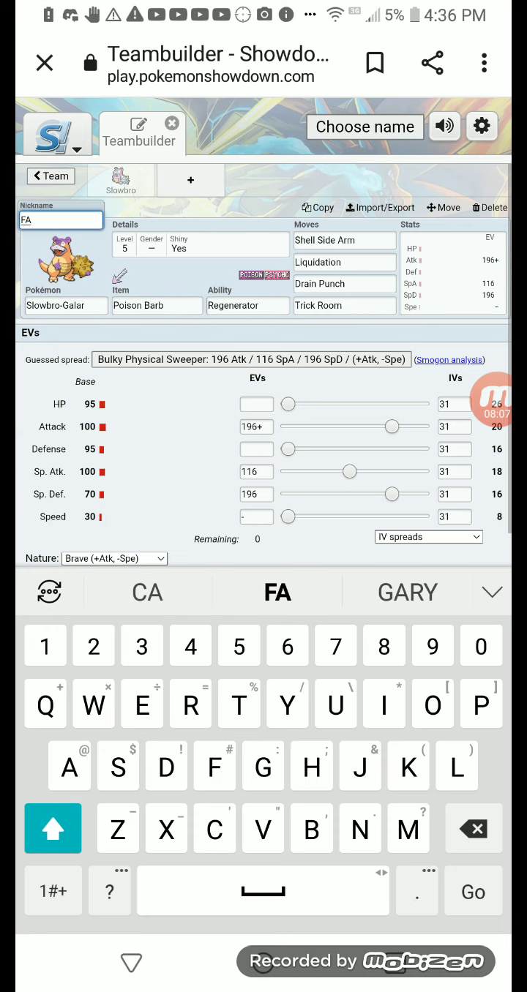
pyautogui.click(52, 828)
pyautogui.write('stb')
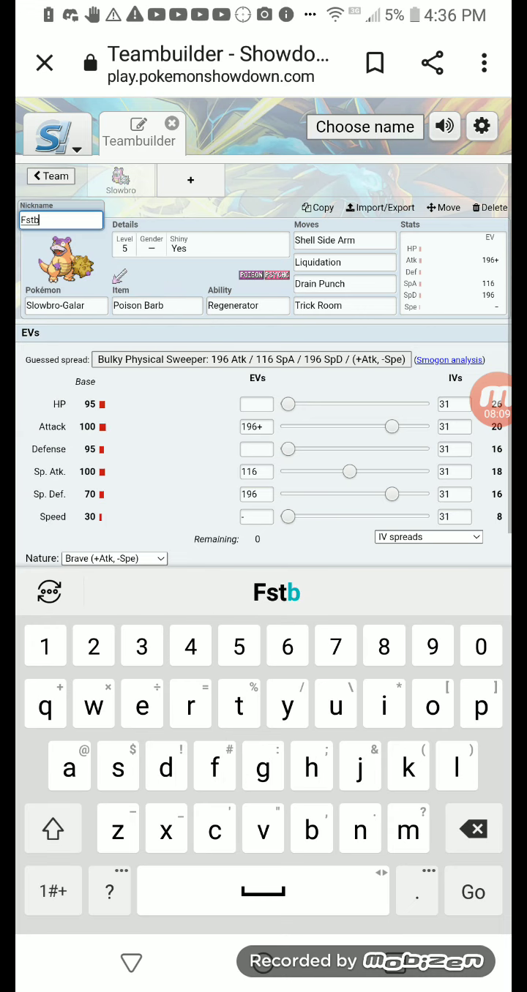
pyautogui.write('ro')
pyautogui.press('BackSpace')
pyautogui.press('BackSpace')
pyautogui.press('BackSpace')
pyautogui.write('astbro')
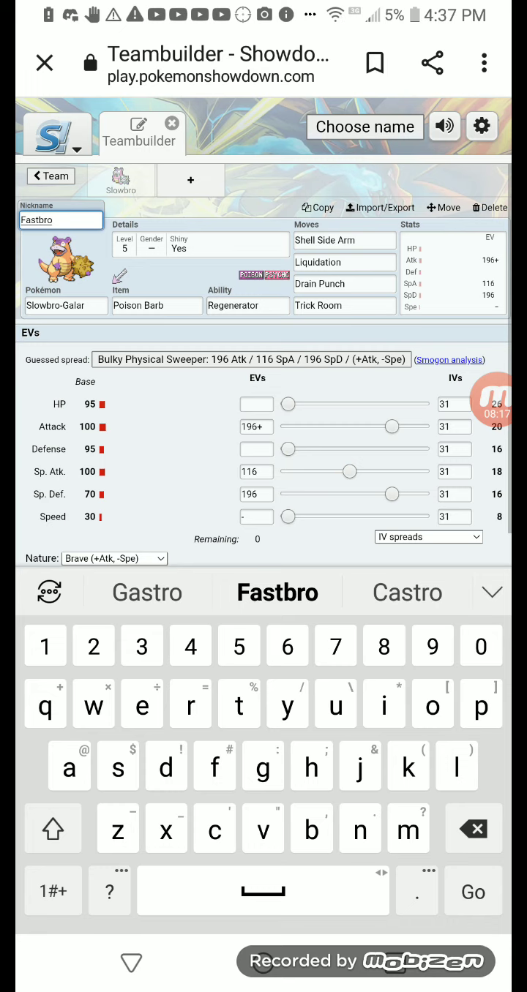
pyautogui.press('Return')
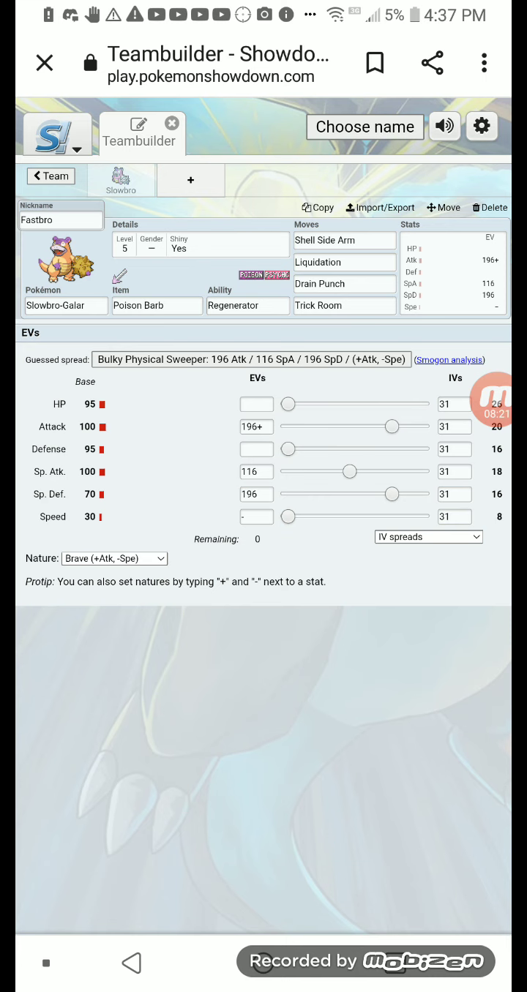
pyautogui.click(51, 175)
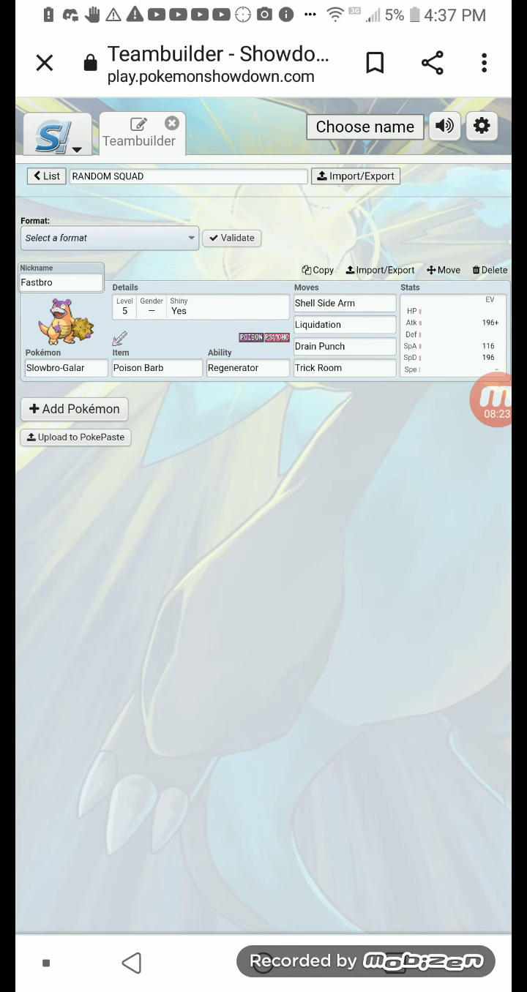
# Step: Roll a random Galar Pokémon in the generator until Dubwool appears, then return to Showdown
pyautogui.click(46, 963)
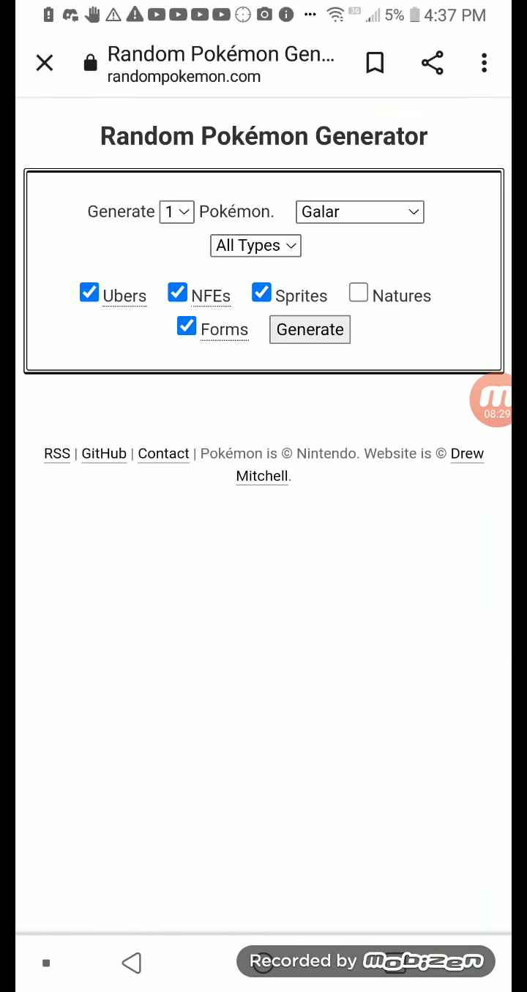
pyautogui.click(309, 330)
pyautogui.click(309, 329)
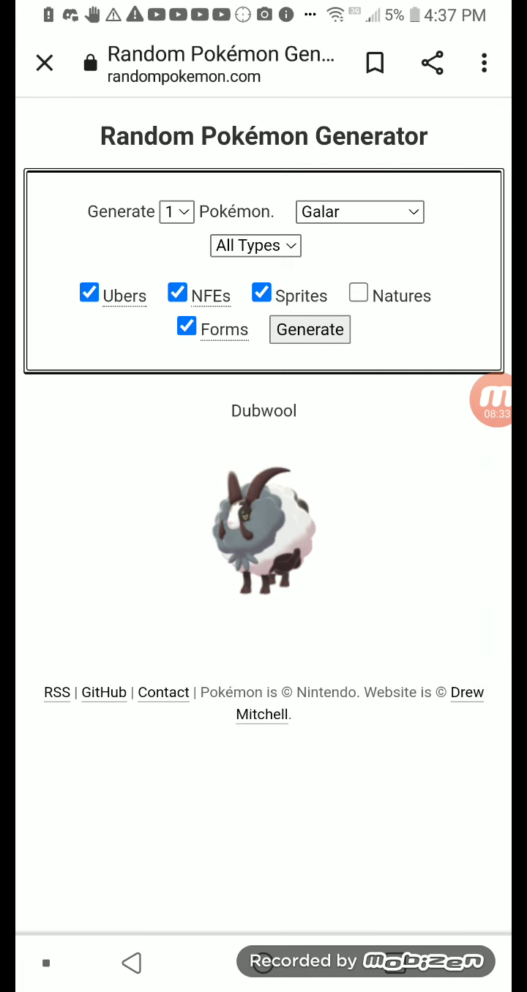
pyautogui.click(46, 961)
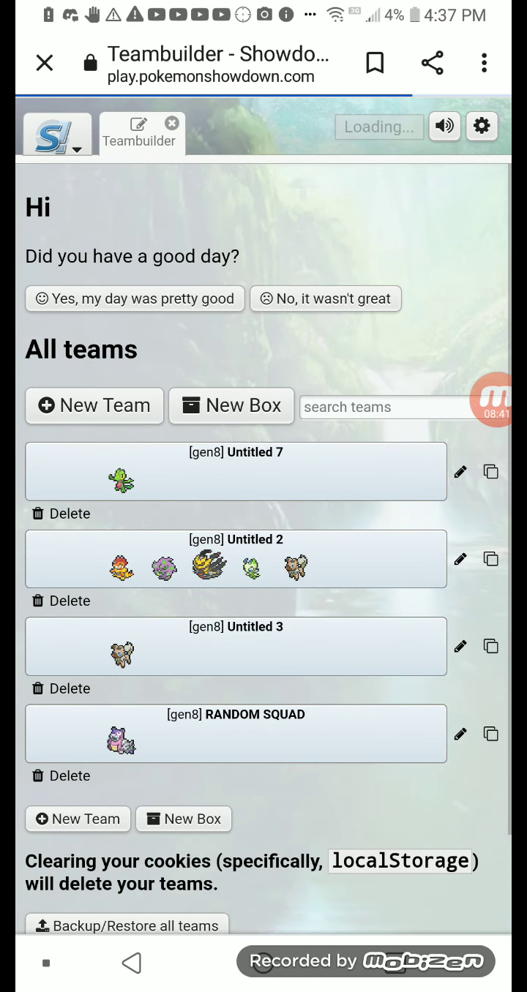
# Step: Add Dubwool to RANDOM SQUAD as a new member and give it Bulletproof
pyautogui.click(236, 734)
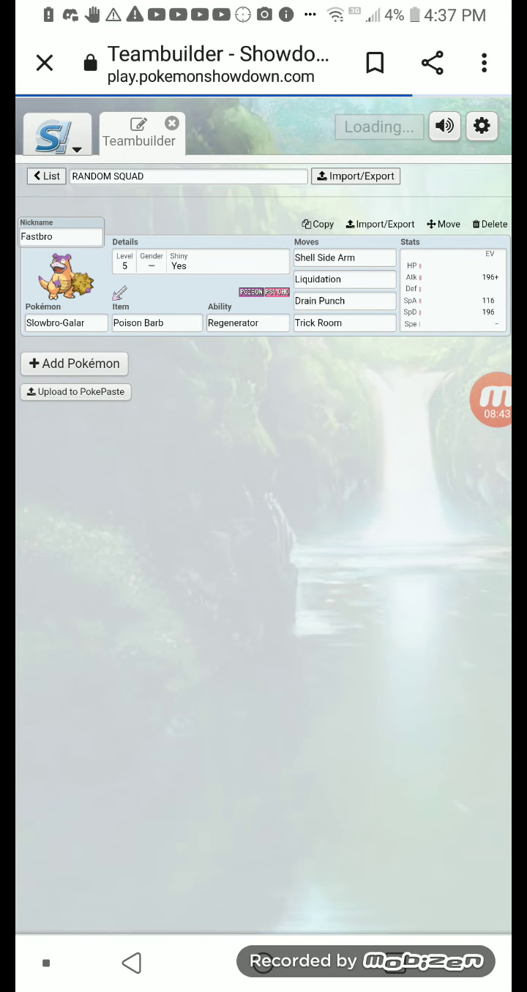
pyautogui.click(75, 363)
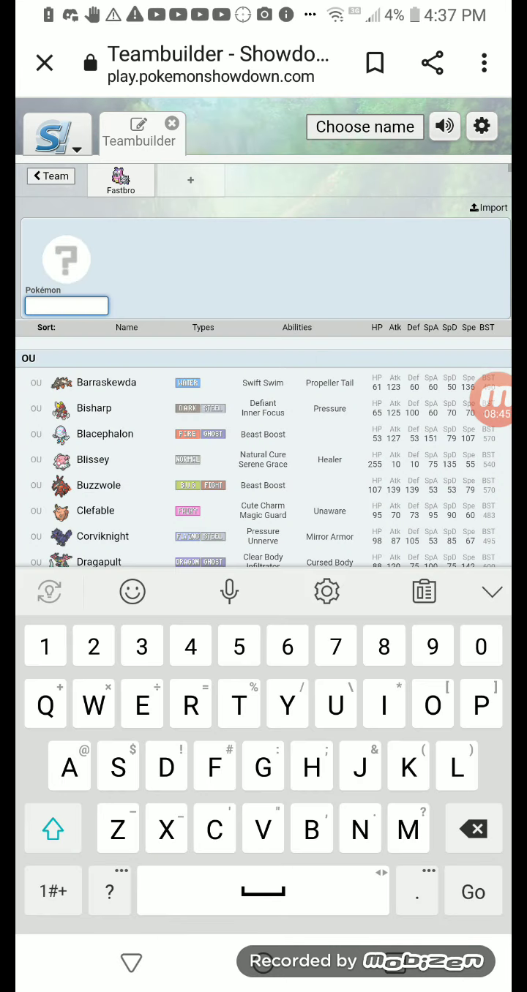
pyautogui.write('Dub')
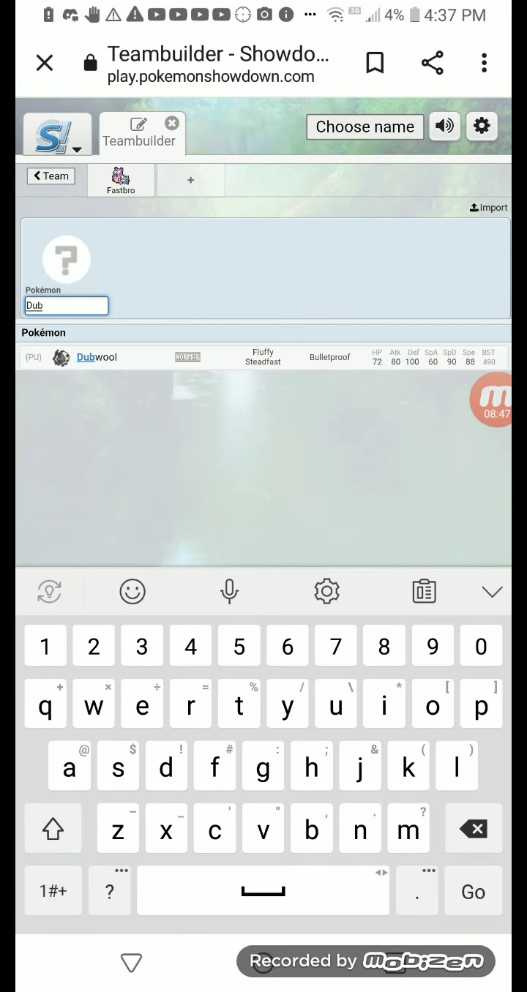
pyautogui.click(96, 357)
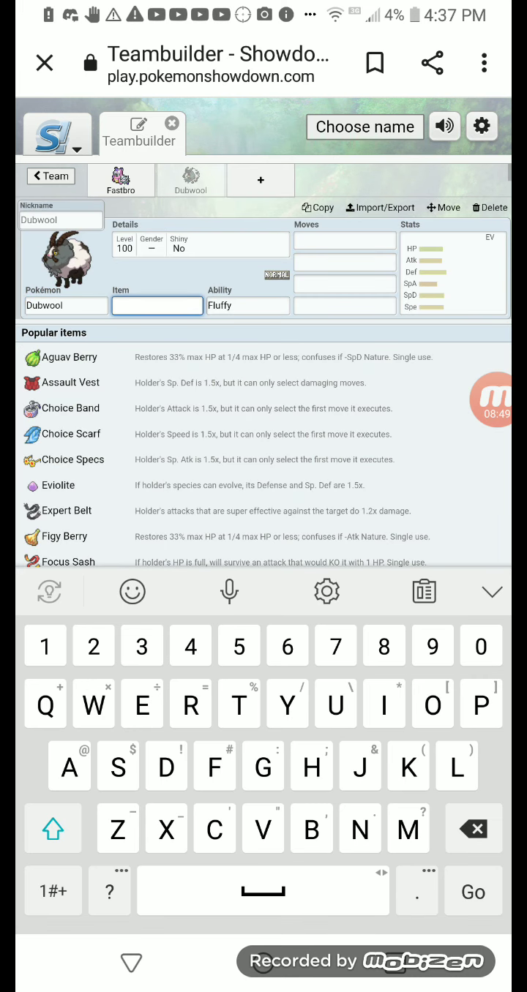
pyautogui.click(231, 305)
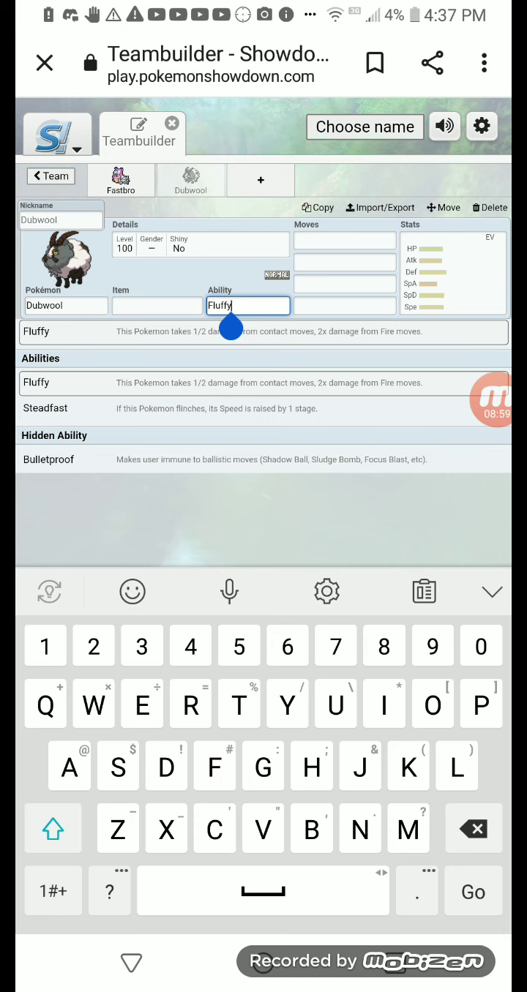
pyautogui.click(48, 460)
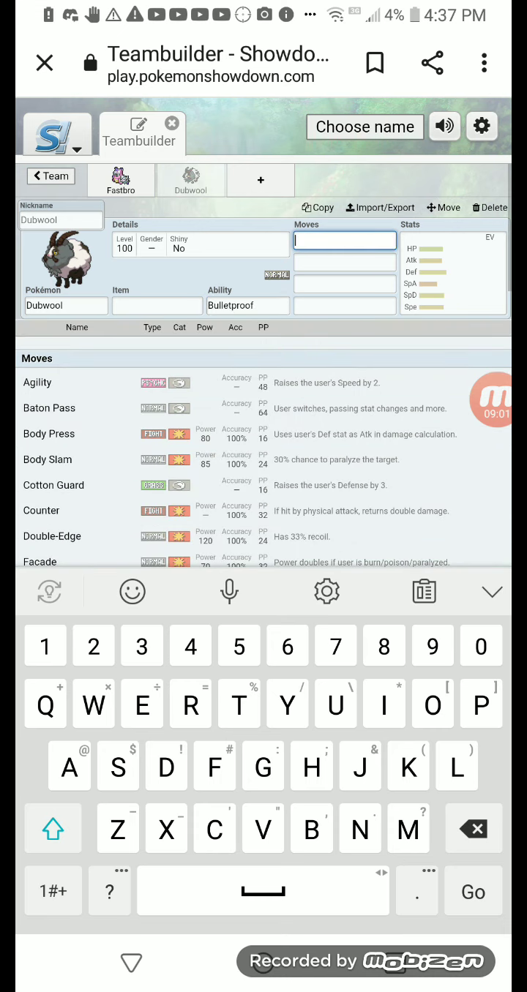
# Step: Give Dubwool a Silk Scarf as its held item
pyautogui.click(157, 305)
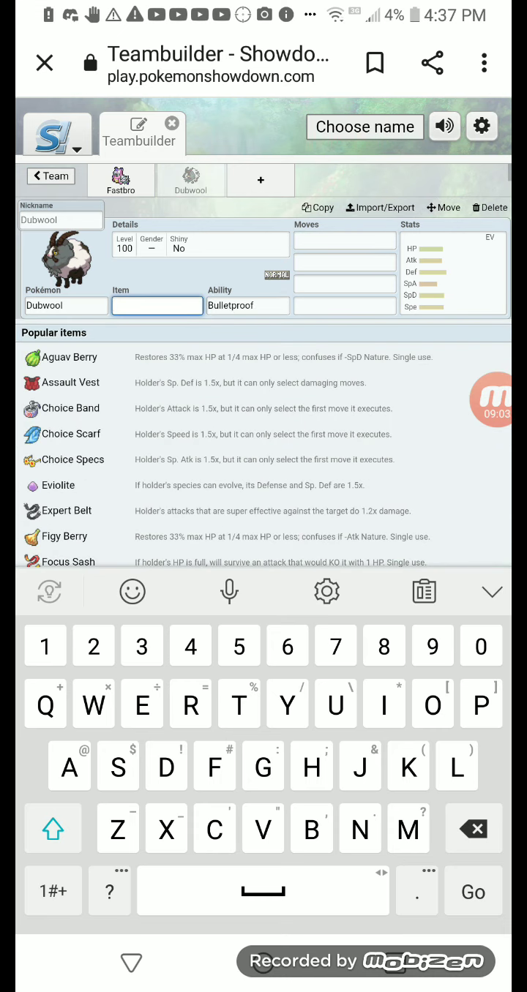
pyautogui.write('N')
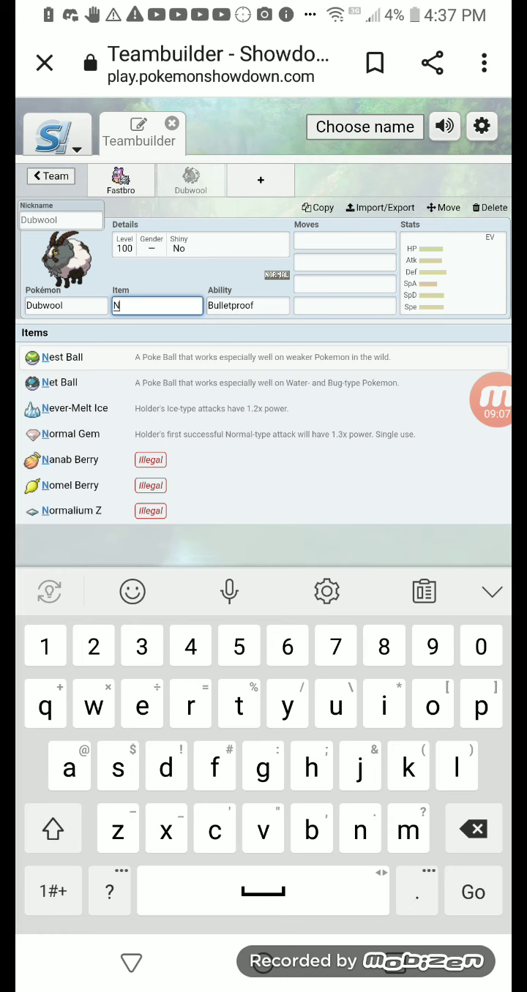
pyautogui.press('BackSpace')
pyautogui.write('No')
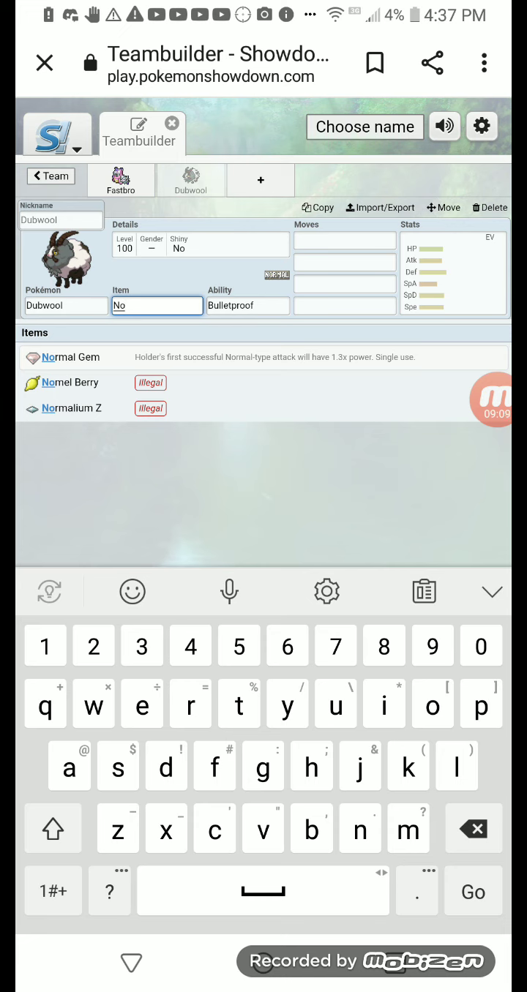
pyautogui.write('rmal')
pyautogui.press('BackSpace')
pyautogui.press('BackSpace')
pyautogui.press('BackSpace')
pyautogui.press('BackSpace')
pyautogui.write('C')
pyautogui.press('BackSpace')
pyautogui.write('Sc')
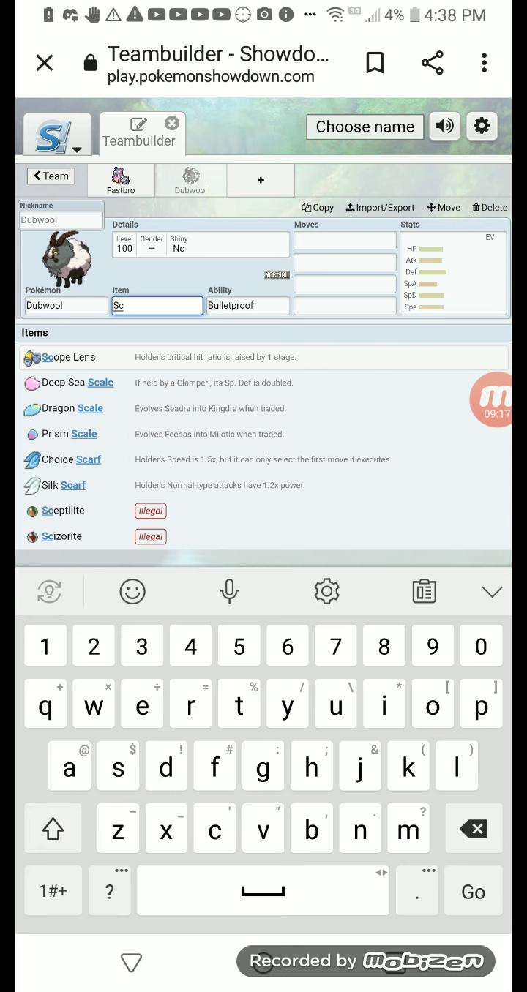
pyautogui.click(64, 486)
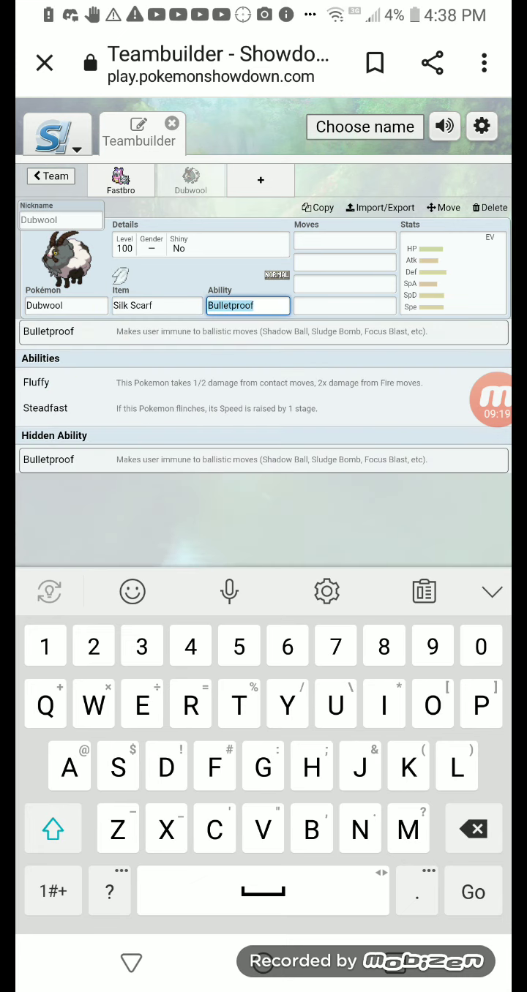
# Step: Make Dubwool shiny and clear its level of 100
pyautogui.click(201, 244)
pyautogui.click(111, 388)
pyautogui.click(153, 388)
pyautogui.click(111, 388)
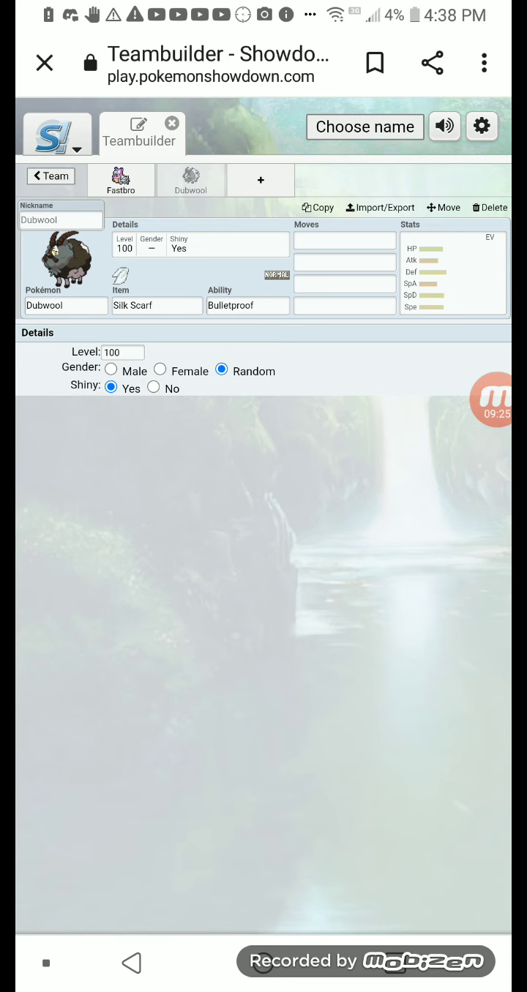
pyautogui.click(121, 353)
pyautogui.press('BackSpace')
# Step: Set Dubwool's level to 5 and reveal its full learnable move list
pyautogui.write('5')
pyautogui.click(345, 242)
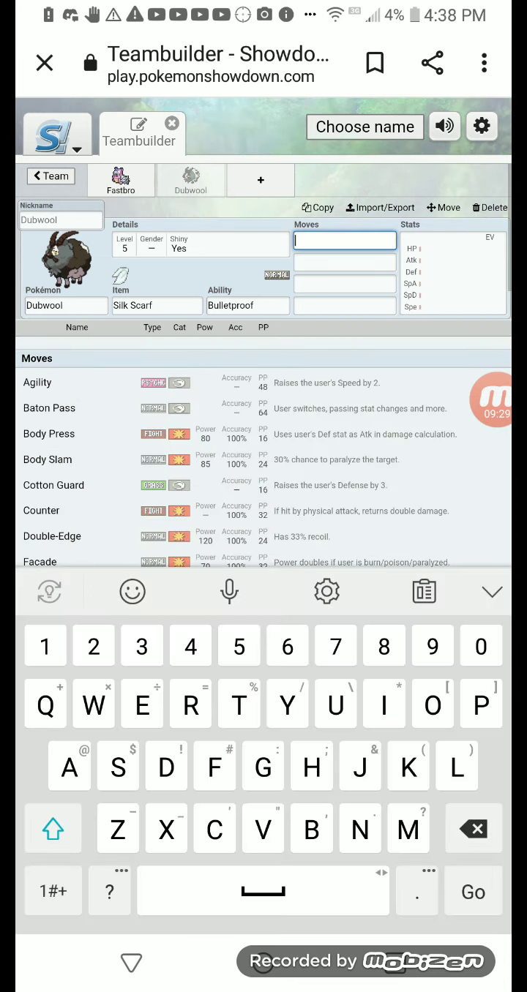
pyautogui.scroll(-10, 263, 365)
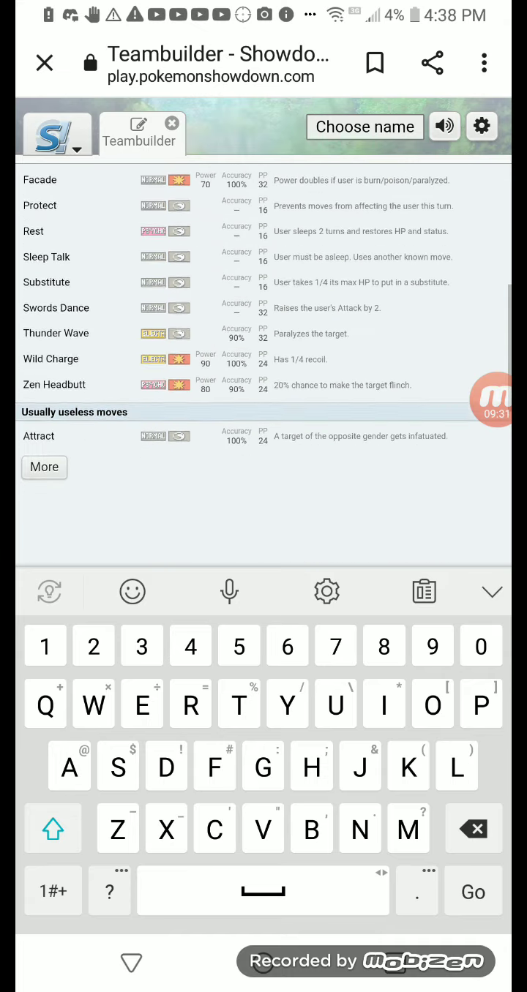
pyautogui.scroll(1, 264, 315)
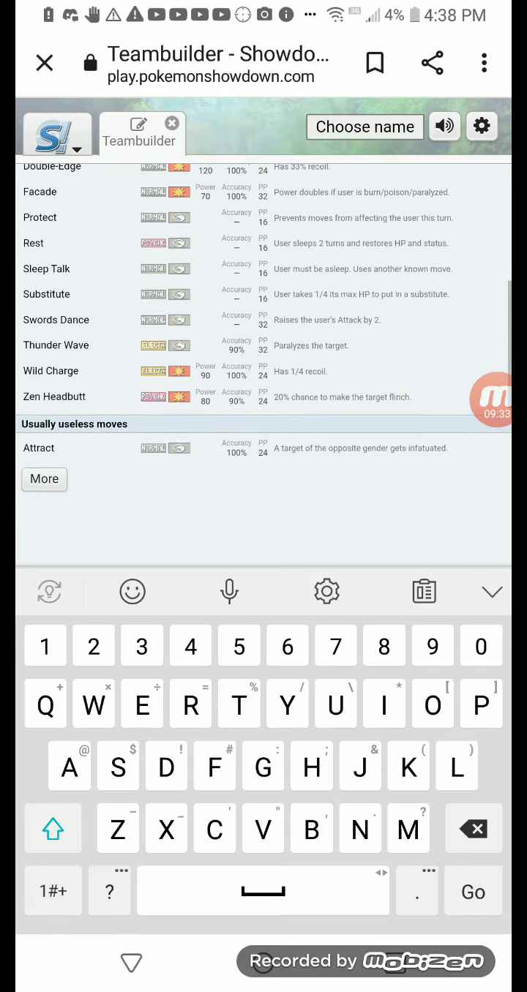
pyautogui.scroll(1, 264, 315)
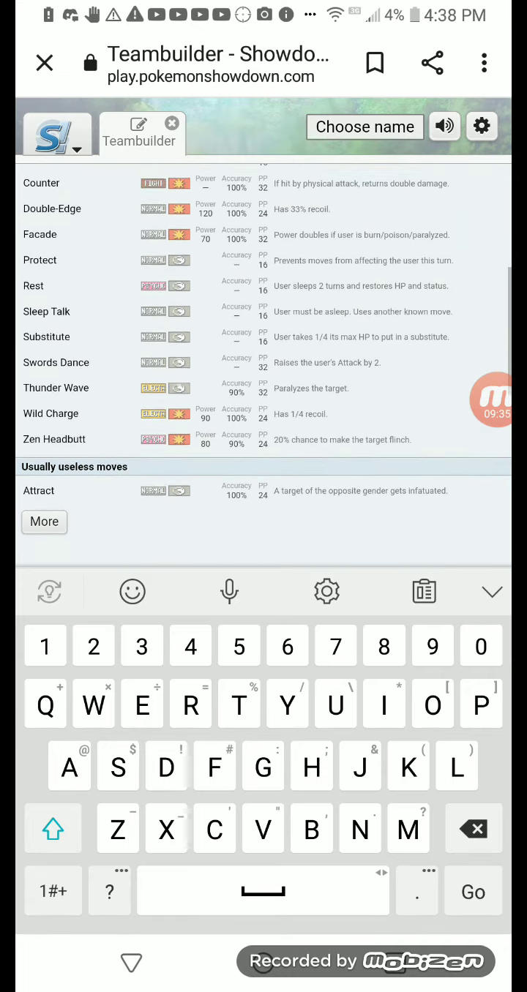
pyautogui.scroll(1, 263, 314)
pyautogui.scroll(-2, 263, 315)
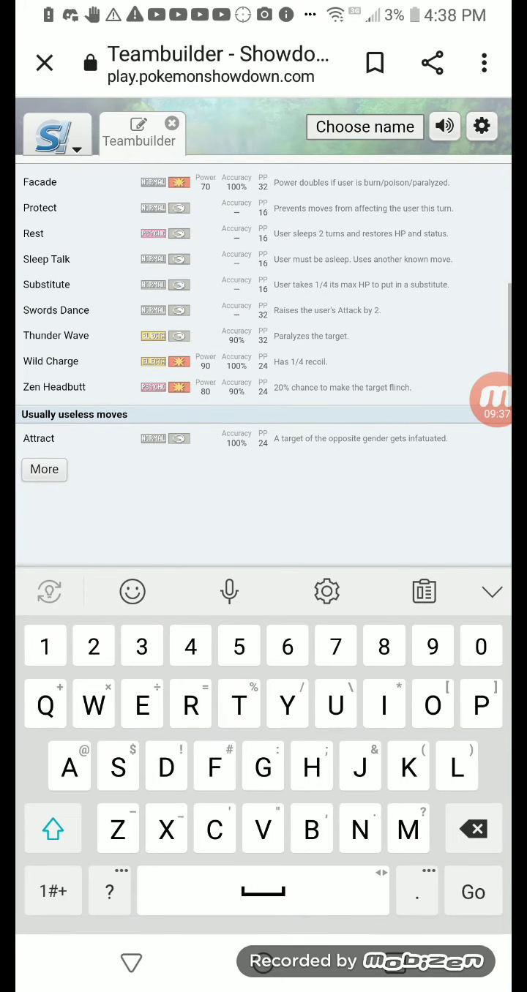
pyautogui.click(43, 467)
pyautogui.press('Escape')
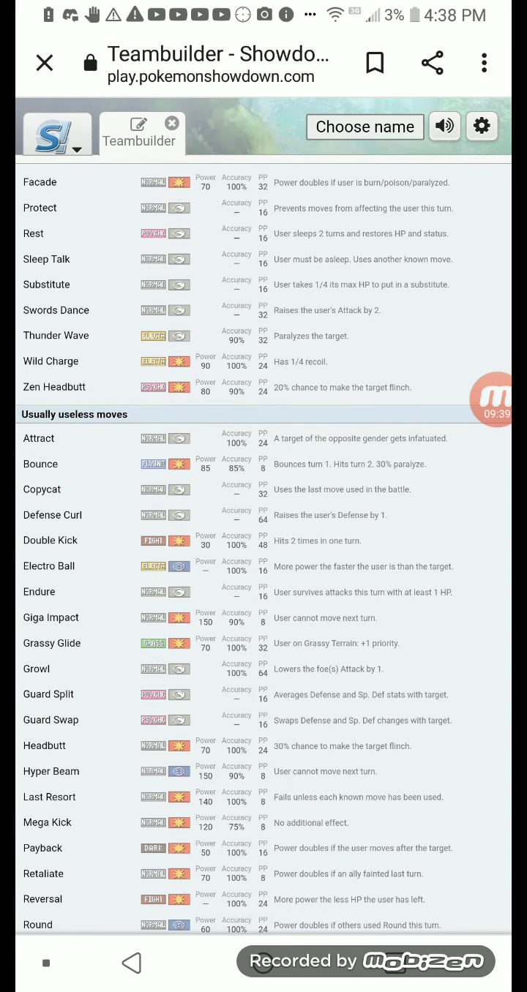
pyautogui.scroll(-2, 263, 548)
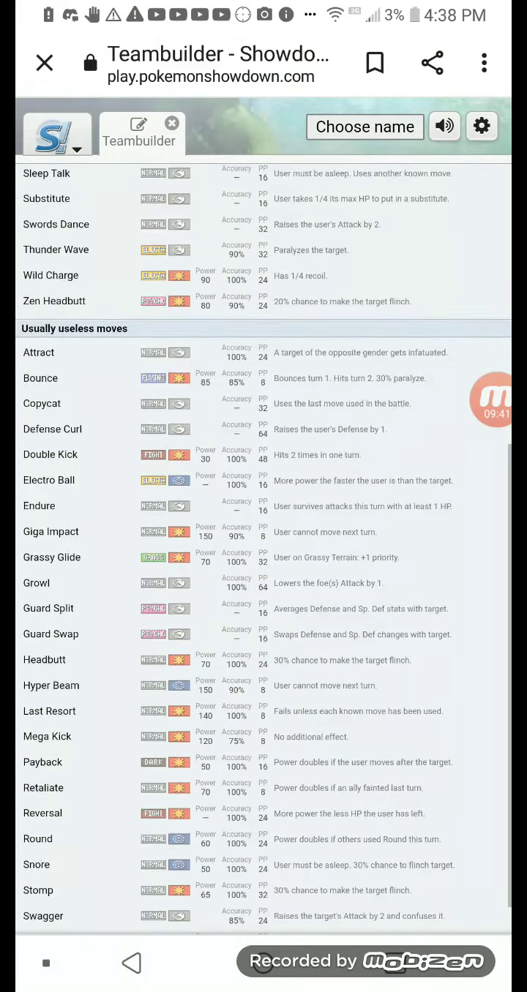
pyautogui.scroll(-1, 263, 549)
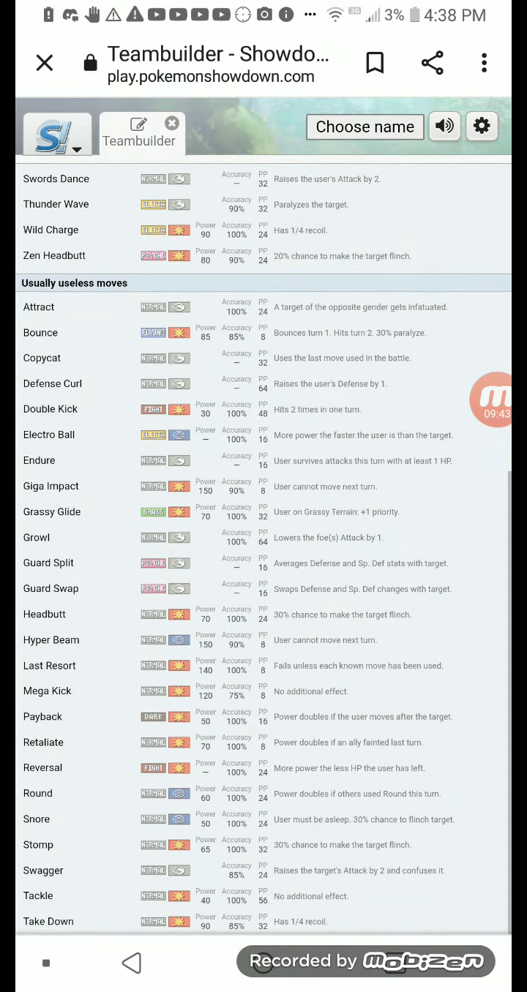
# Step: Add Zen Headbutt, Cotton Guard and Swords Dance as Dubwool's first three moves
pyautogui.scroll(1, 264, 548)
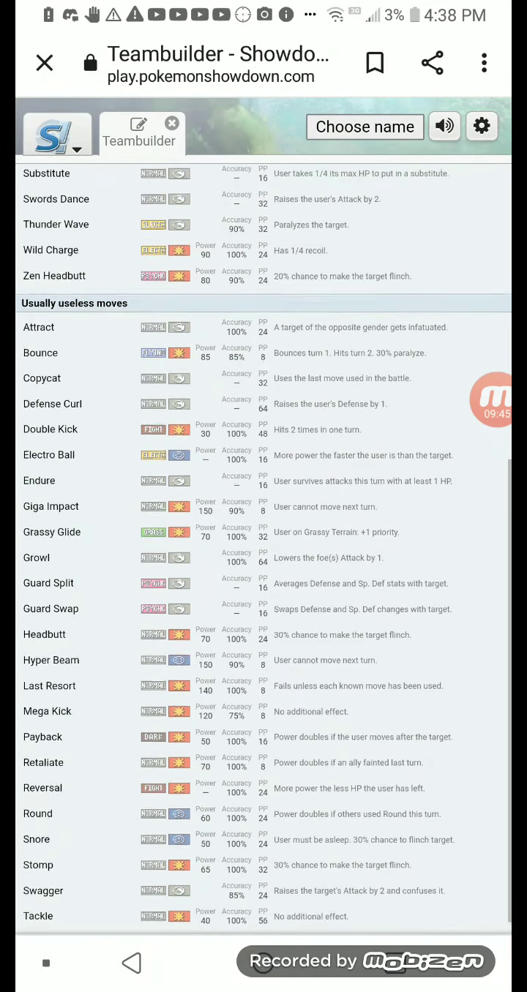
pyautogui.scroll(1, 264, 548)
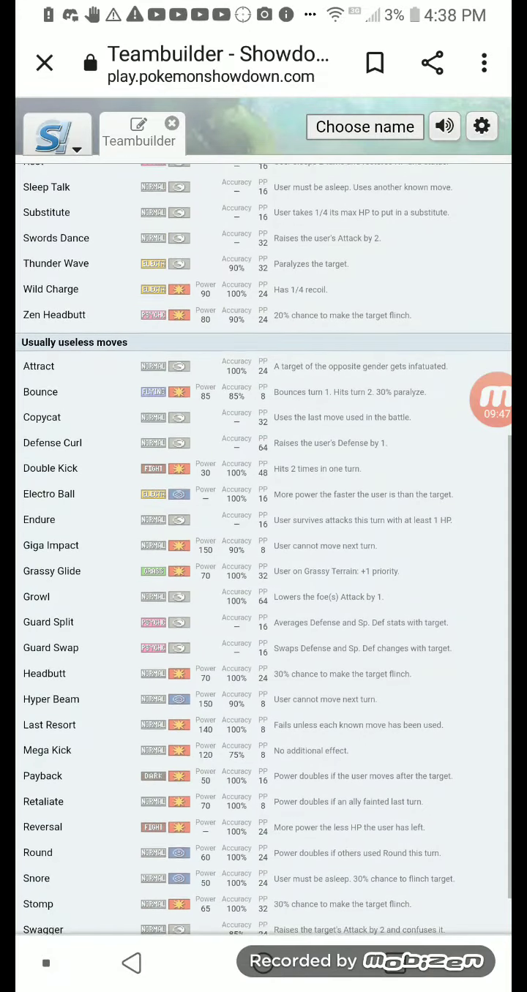
pyautogui.scroll(1, 264, 548)
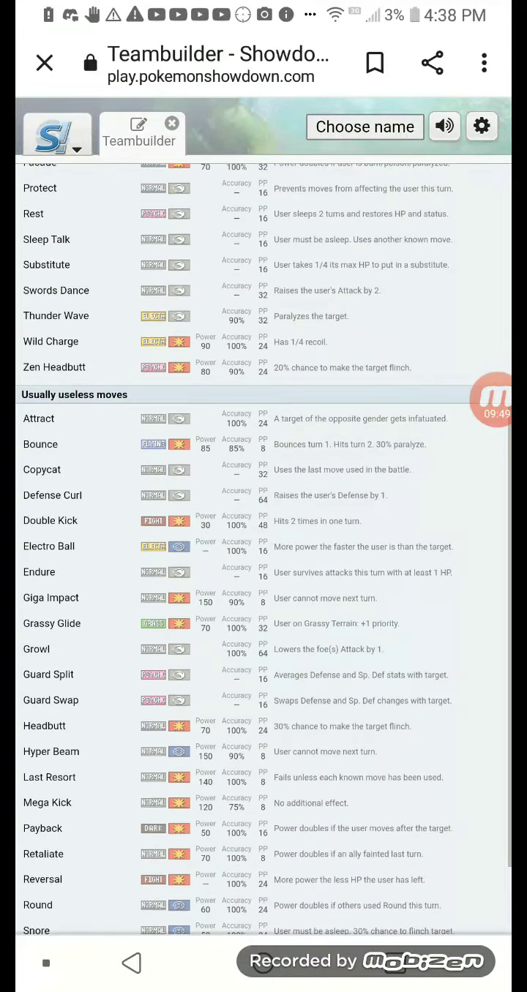
pyautogui.scroll(3, 264, 549)
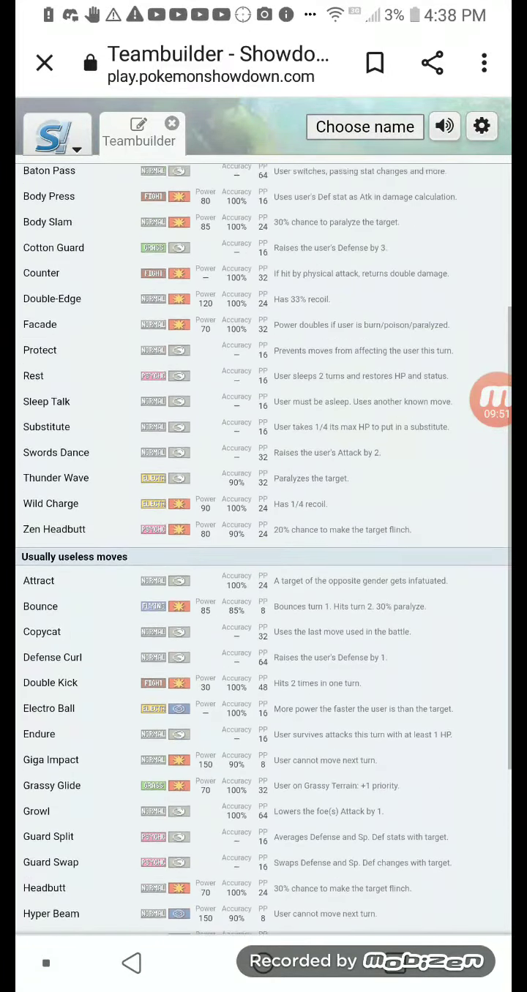
pyautogui.click(55, 535)
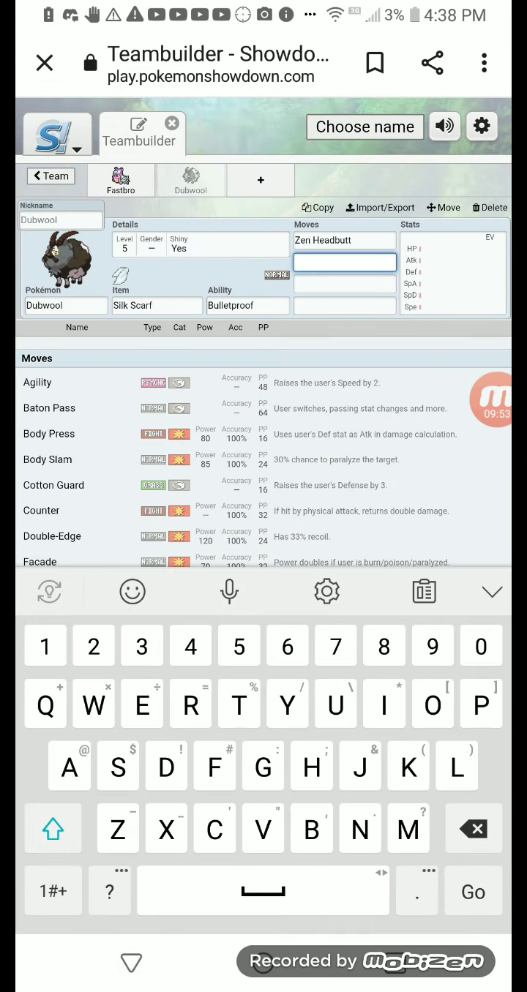
pyautogui.scroll(-3, 263, 438)
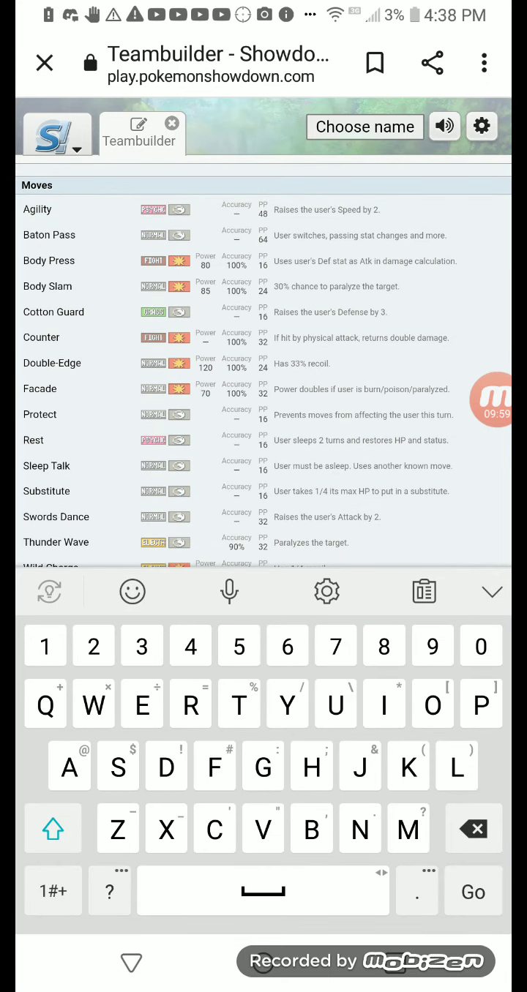
pyautogui.click(54, 311)
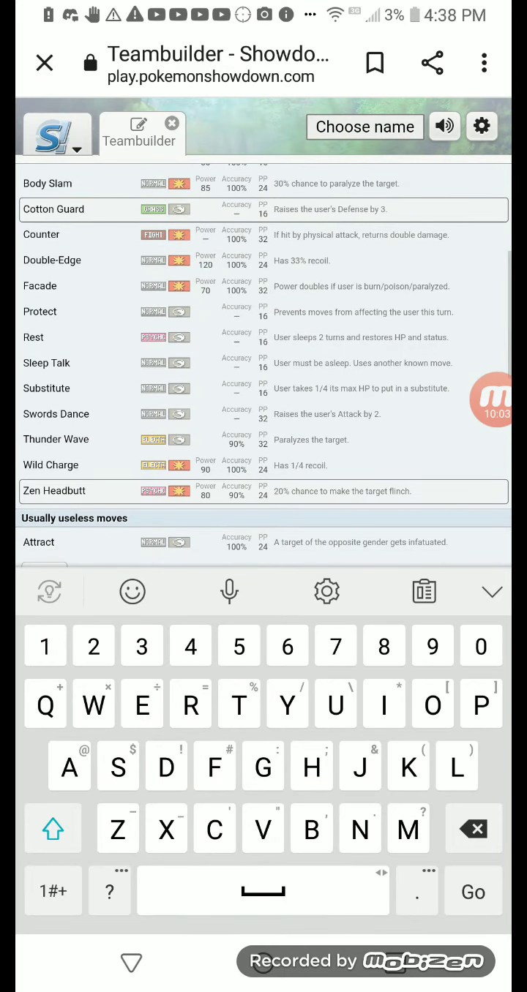
pyautogui.click(56, 414)
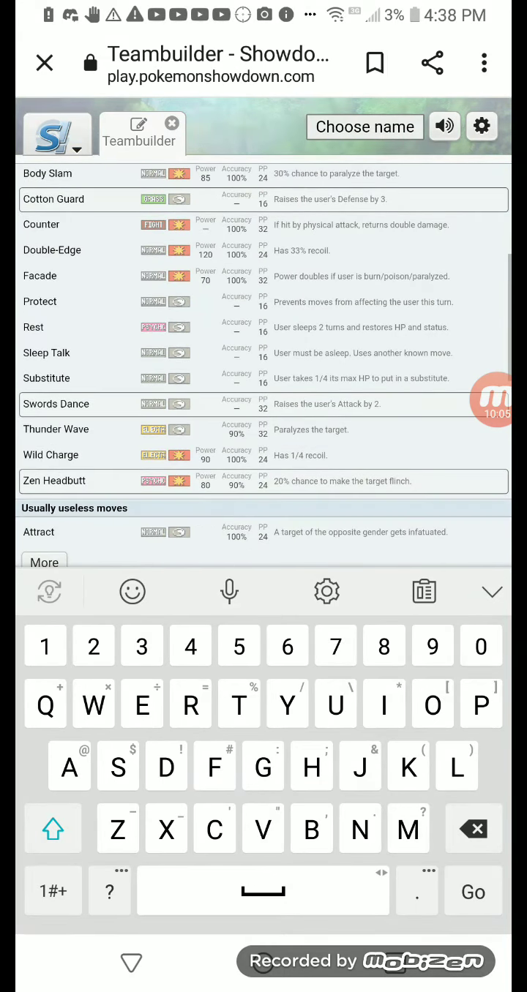
# Step: Add Thunder Wave, apply the Jolly 196 Atk/36 SpD/212 Spe spread, and nickname Dubwool Bambi
pyautogui.click(56, 430)
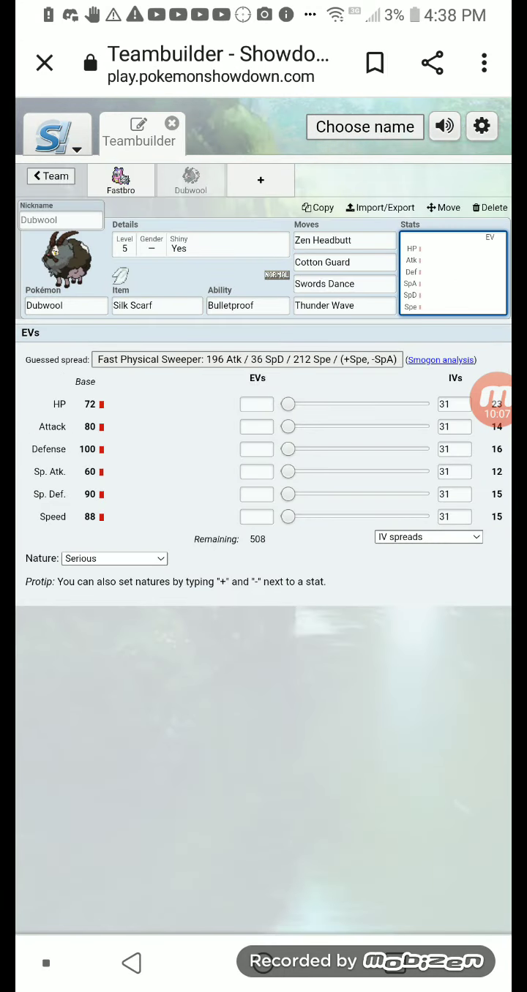
pyautogui.click(247, 359)
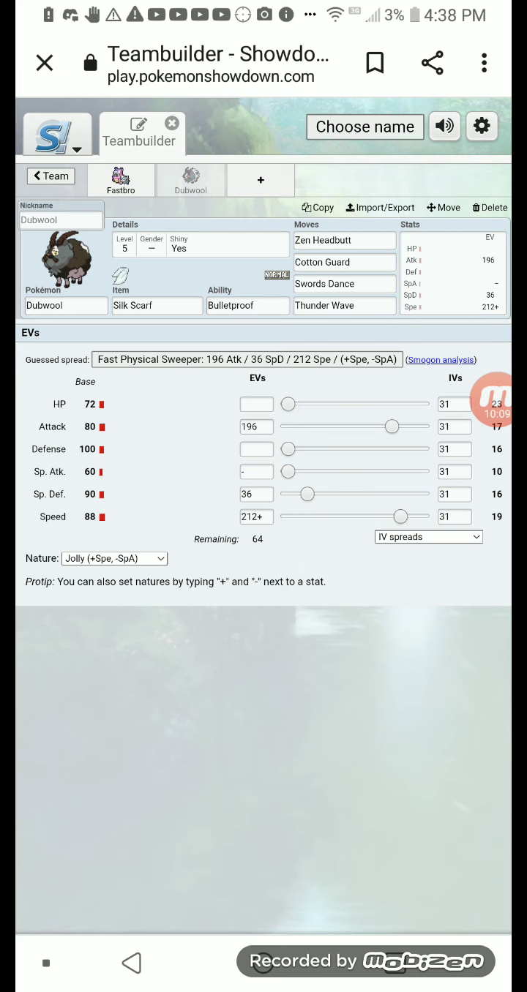
pyautogui.click(61, 220)
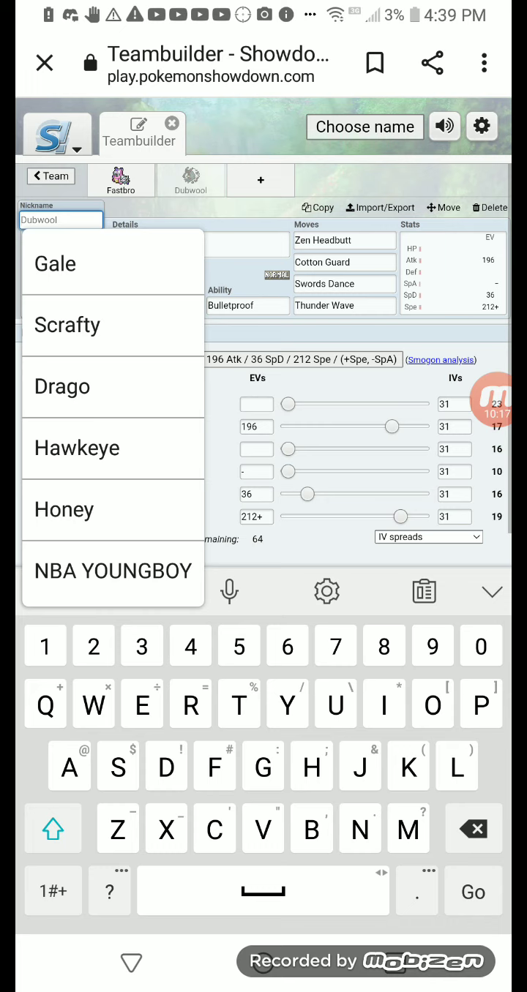
pyautogui.write('Bambi')
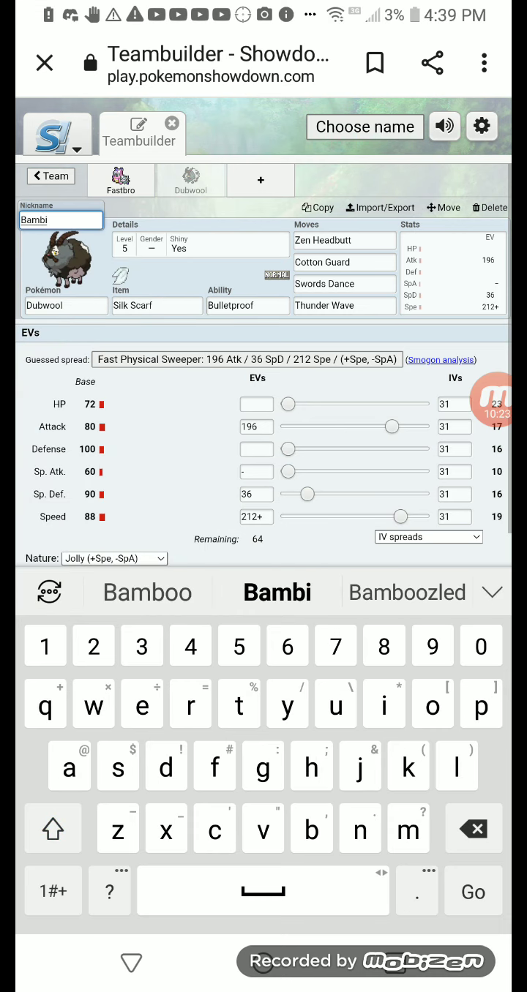
pyautogui.click(47, 176)
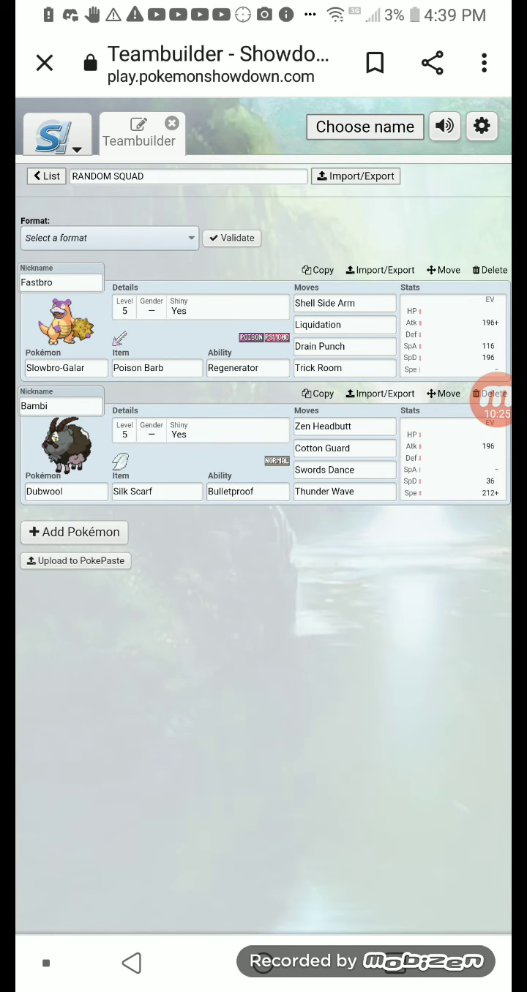
# Step: Switch to the Random Pokémon Generator and roll a few Galar Pokémon
pyautogui.click(46, 962)
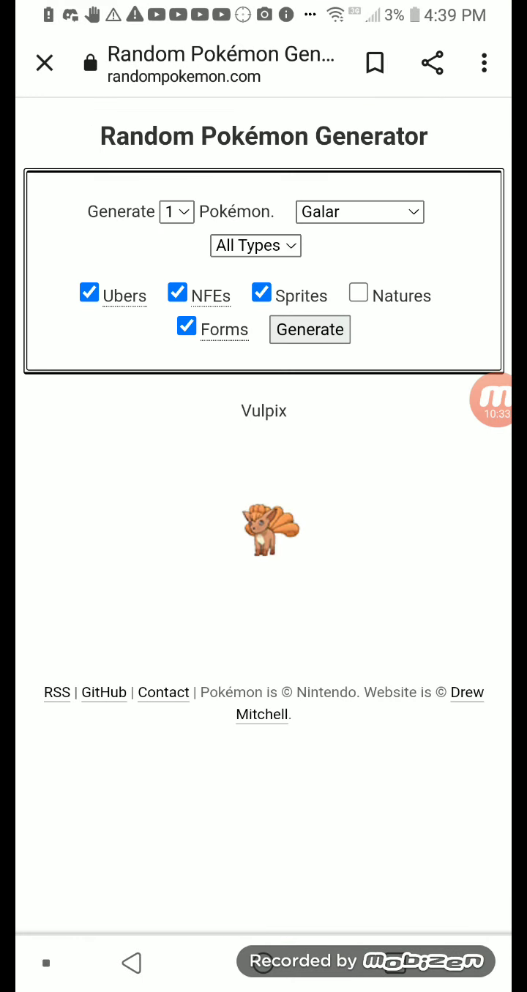
pyautogui.click(309, 330)
pyautogui.click(310, 329)
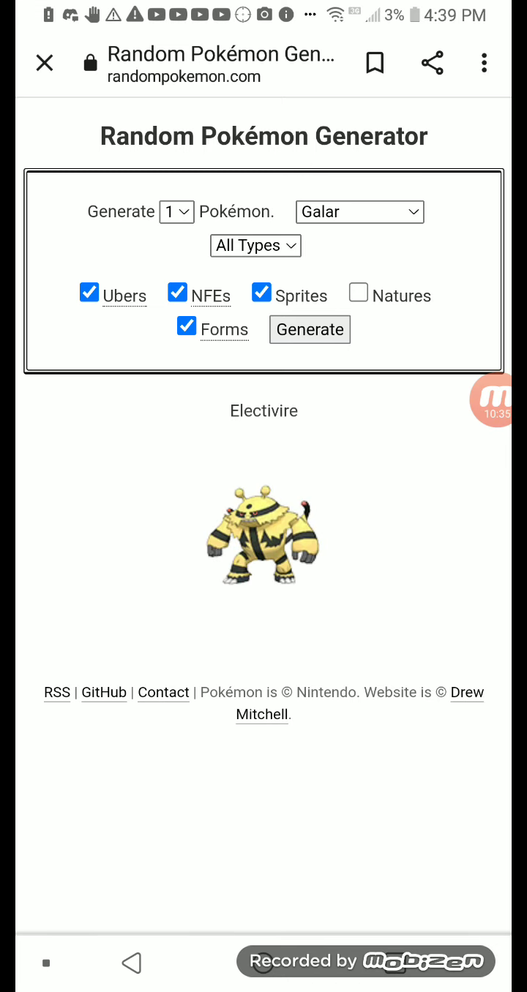
pyautogui.click(310, 329)
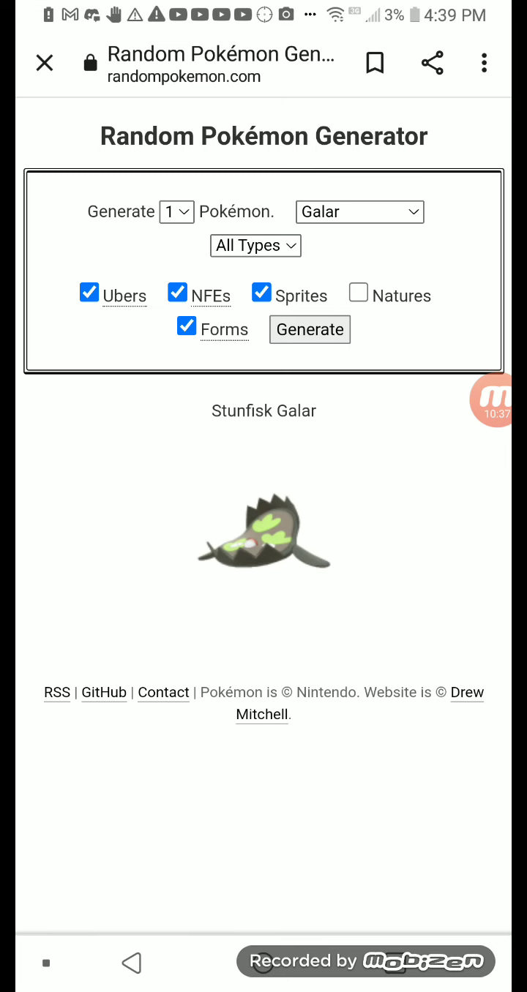
# Step: Keep rolling until Zigzagoon Galar appears, then return to the Teambuilder team list
pyautogui.click(46, 963)
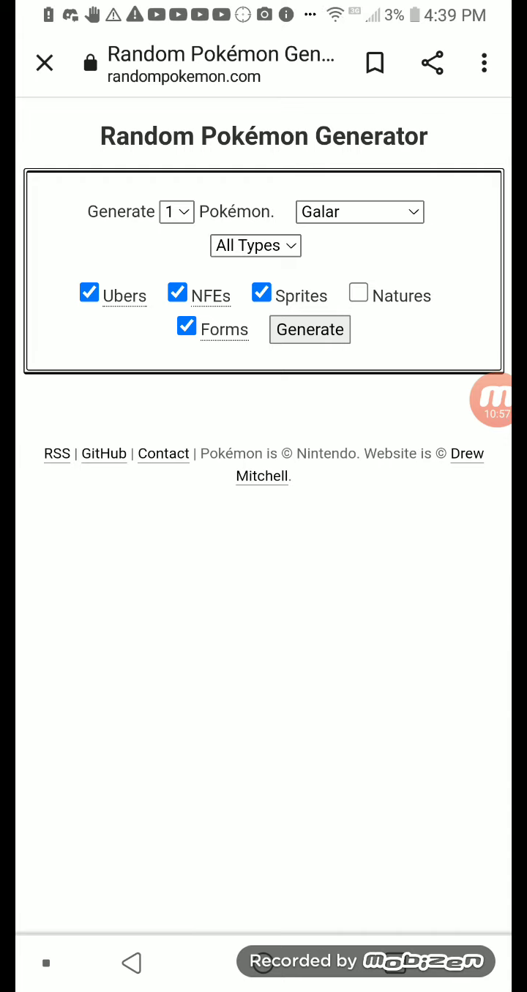
pyautogui.click(309, 329)
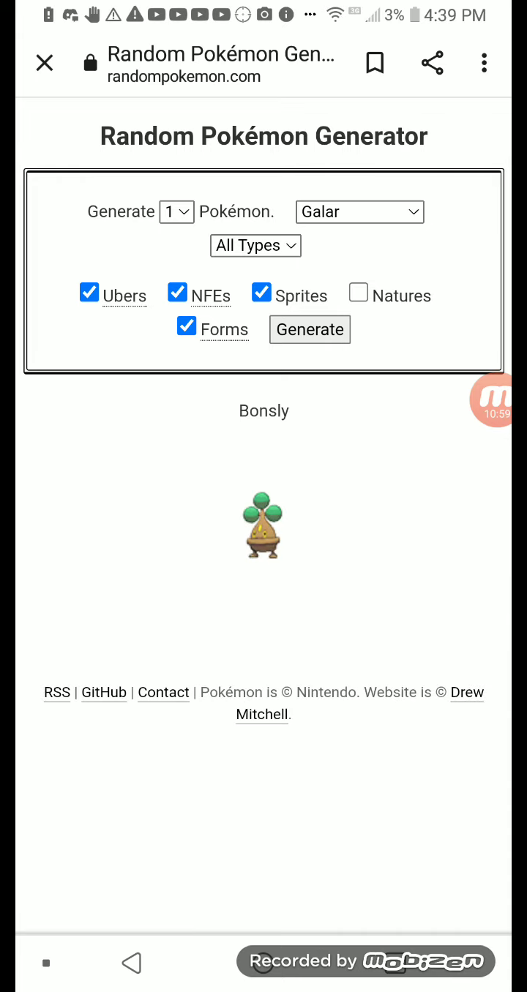
pyautogui.click(310, 329)
pyautogui.click(310, 329)
pyautogui.click(309, 329)
pyautogui.click(309, 329)
pyautogui.click(309, 329)
pyautogui.click(309, 329)
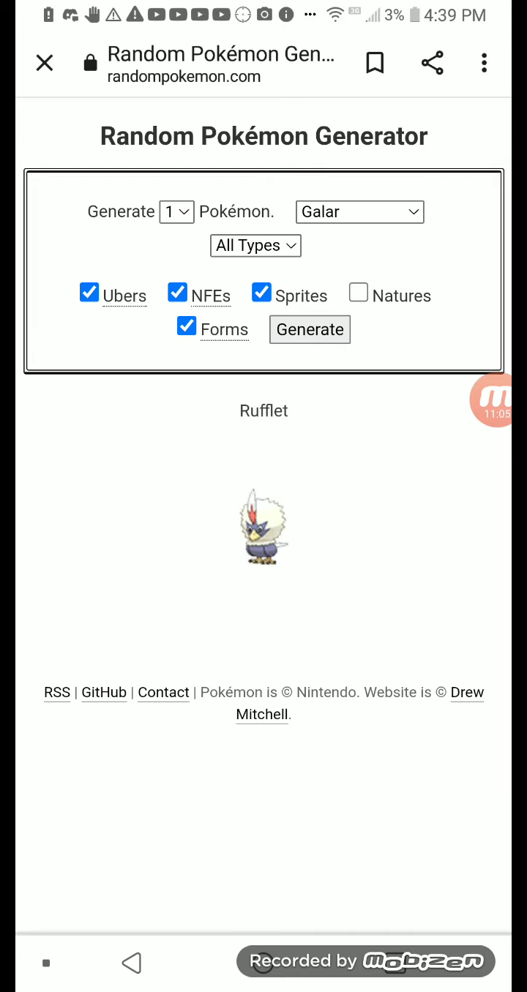
pyautogui.click(309, 330)
pyautogui.click(308, 329)
pyautogui.click(309, 329)
pyautogui.click(310, 329)
pyautogui.click(310, 329)
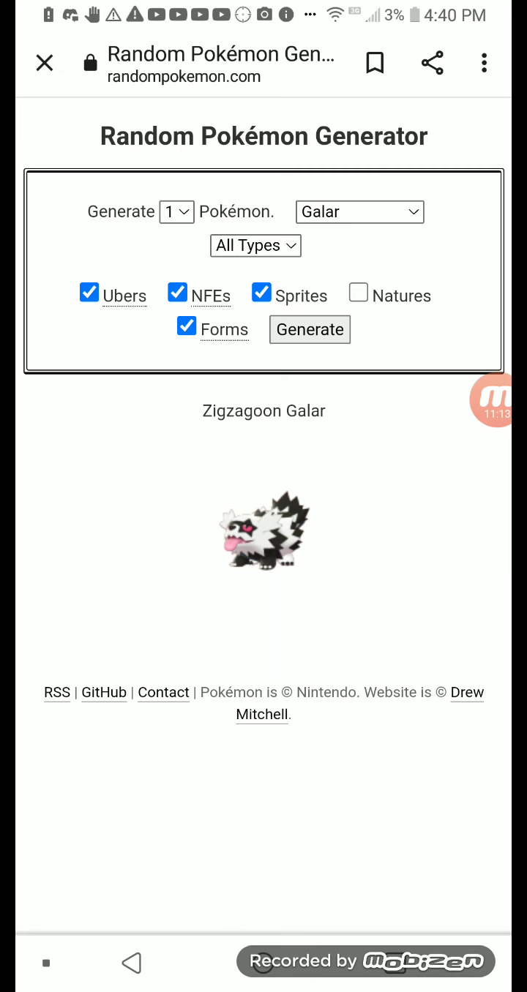
pyautogui.click(46, 962)
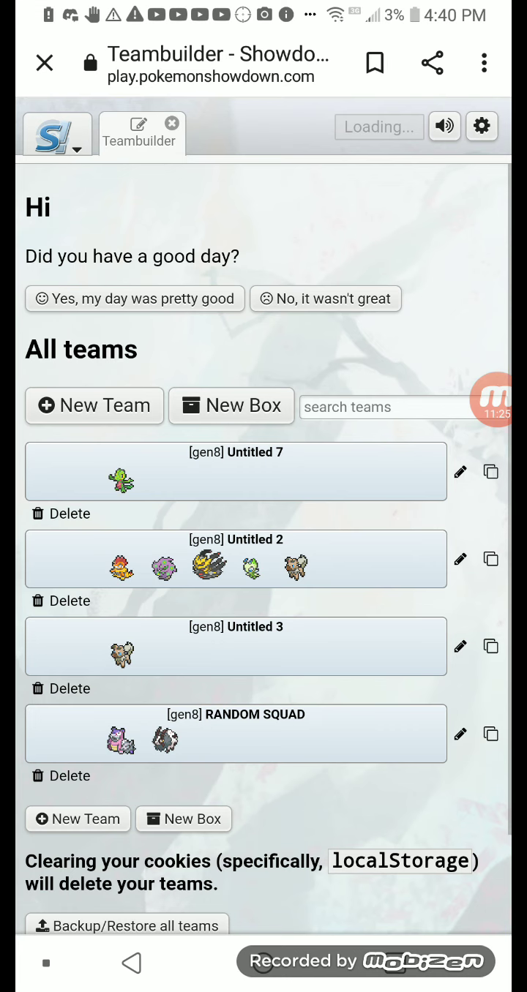
# Step: Add Linoone-Galar to RANDOM SQUAD as a shiny, level-5 male
pyautogui.click(235, 734)
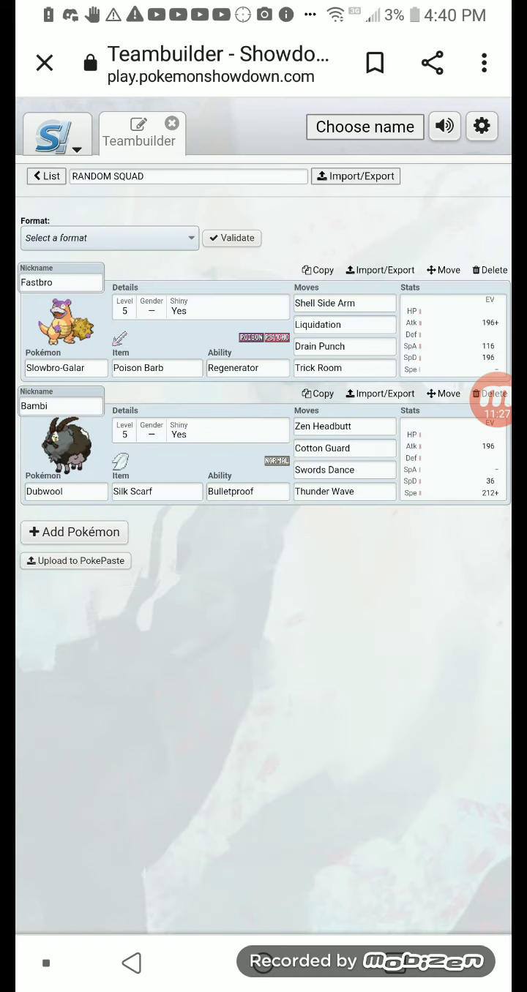
pyautogui.click(75, 532)
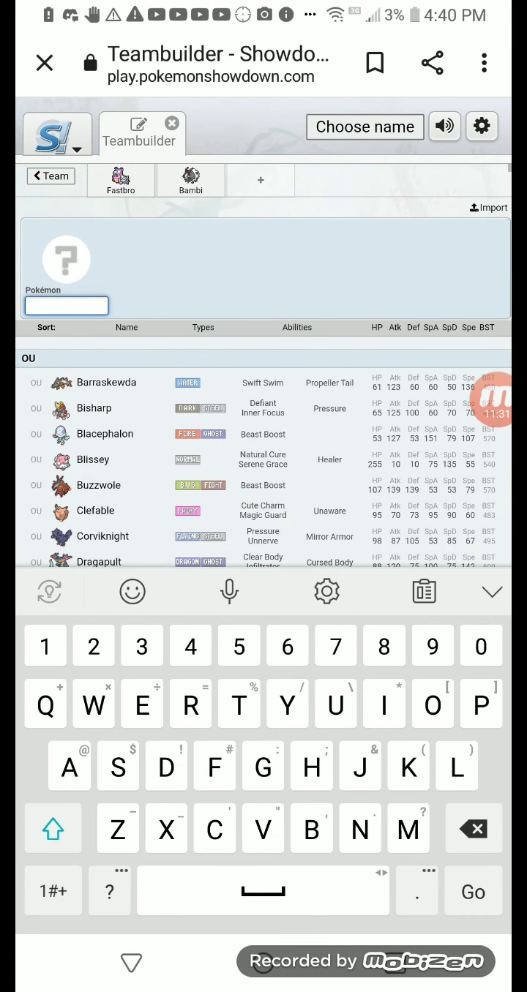
pyautogui.write('Li')
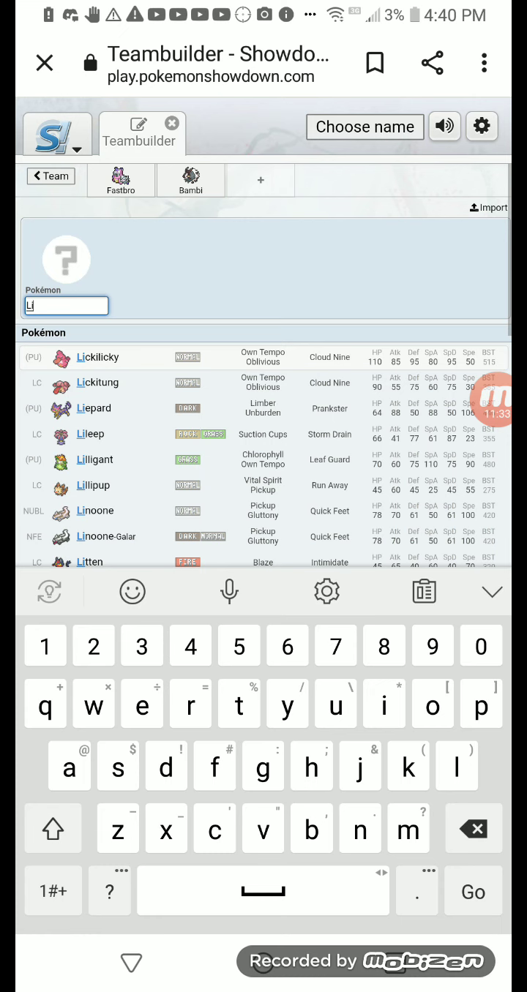
pyautogui.click(106, 536)
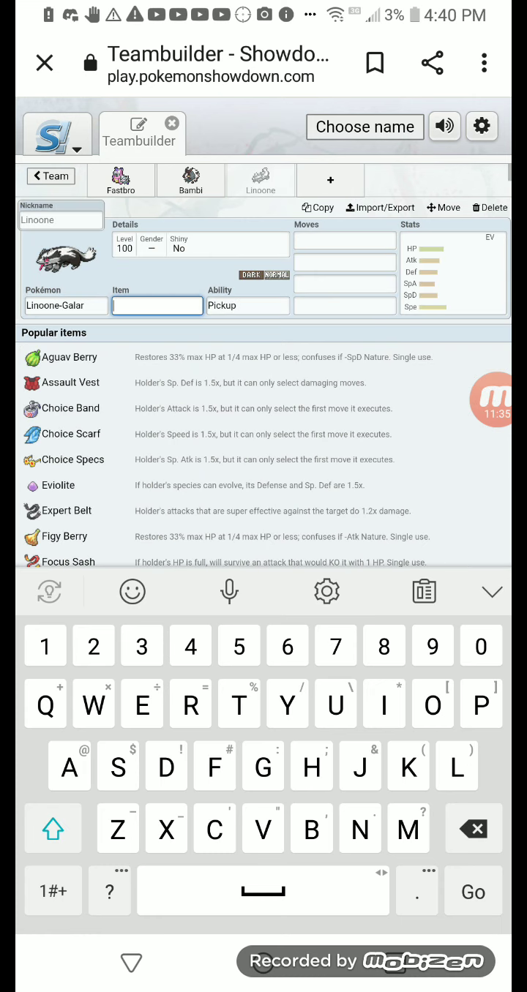
pyautogui.click(200, 244)
pyautogui.click(111, 386)
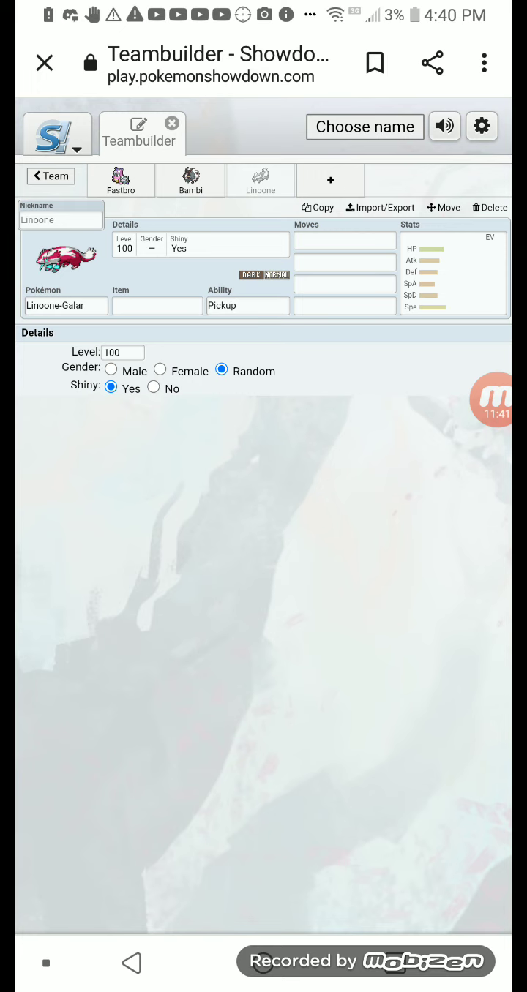
pyautogui.click(120, 352)
pyautogui.press('BackSpace')
pyautogui.press('BackSpace')
pyautogui.press('BackSpace')
pyautogui.write('5')
pyautogui.click(111, 372)
# Step: Give Linoone-Galar the Quick Feet ability and Black Glasses as its held item
pyautogui.click(236, 306)
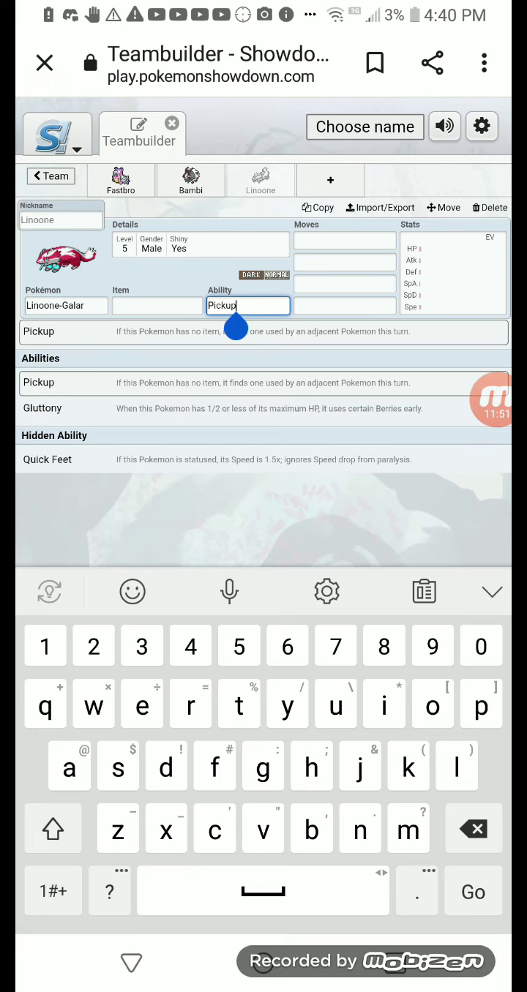
pyautogui.click(47, 459)
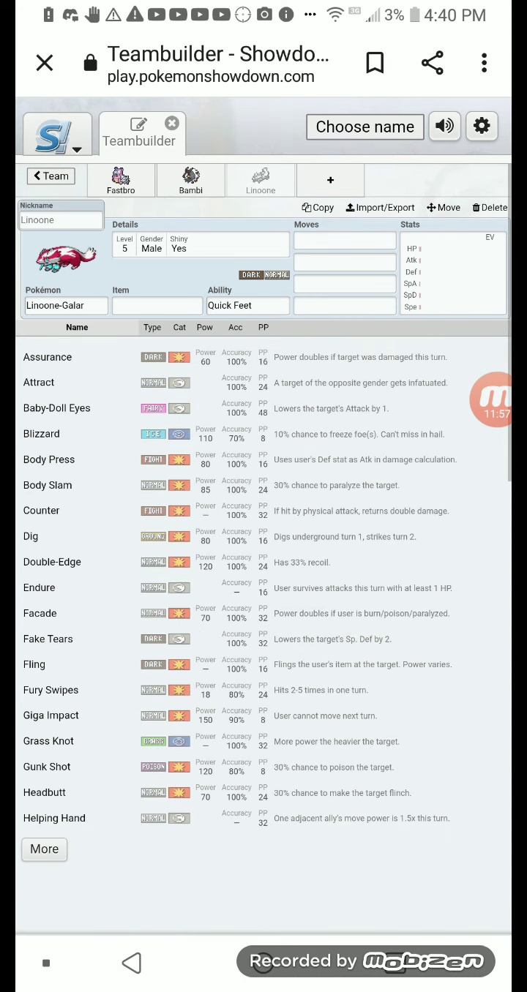
pyautogui.click(156, 306)
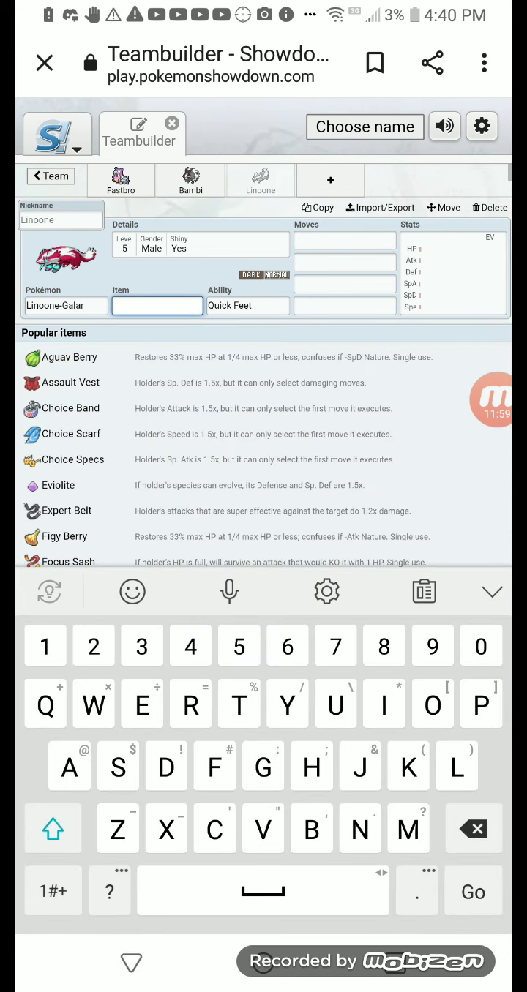
pyautogui.write('Su')
pyautogui.press('BackSpace')
pyautogui.press('BackSpace')
pyautogui.write('Da')
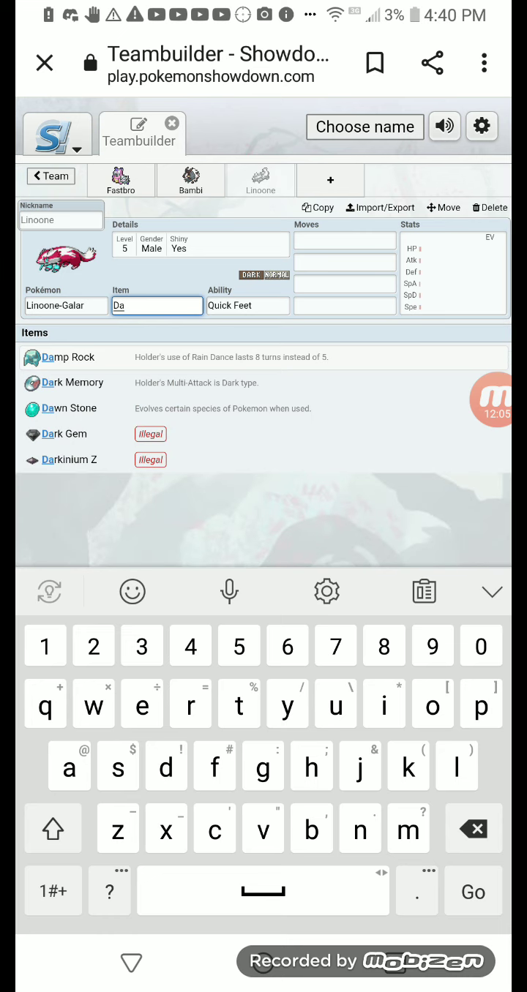
pyautogui.press('BackSpace')
pyautogui.press('BackSpace')
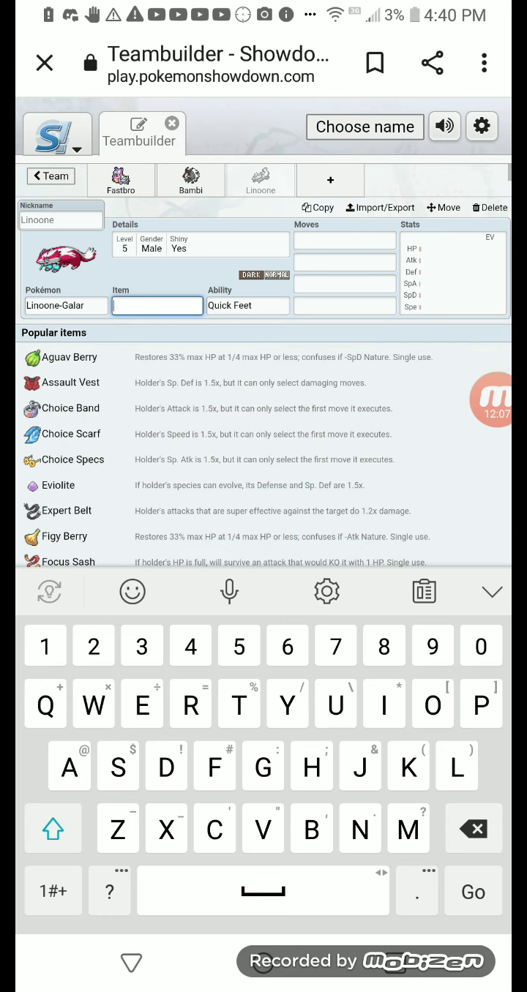
pyautogui.write('G')
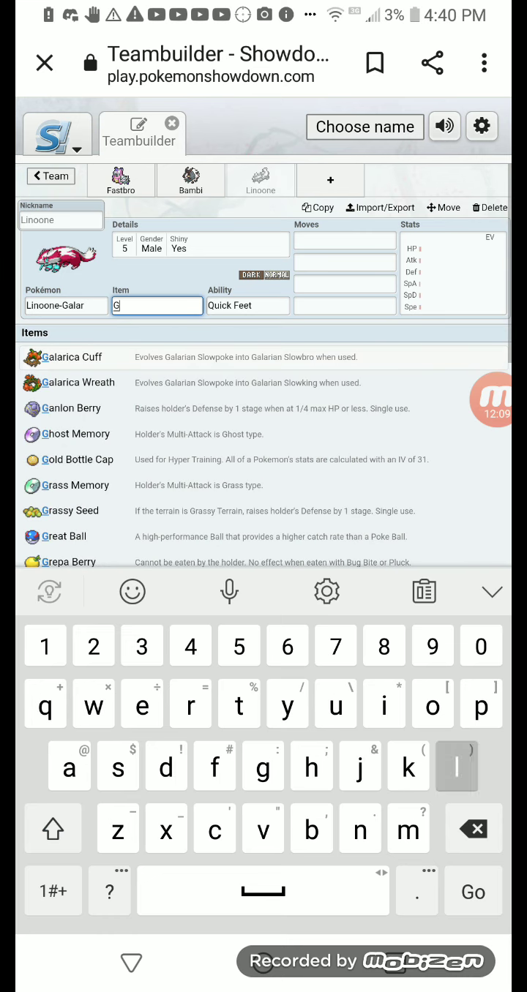
pyautogui.write('l')
pyautogui.press('Return')
pyautogui.press('Return')
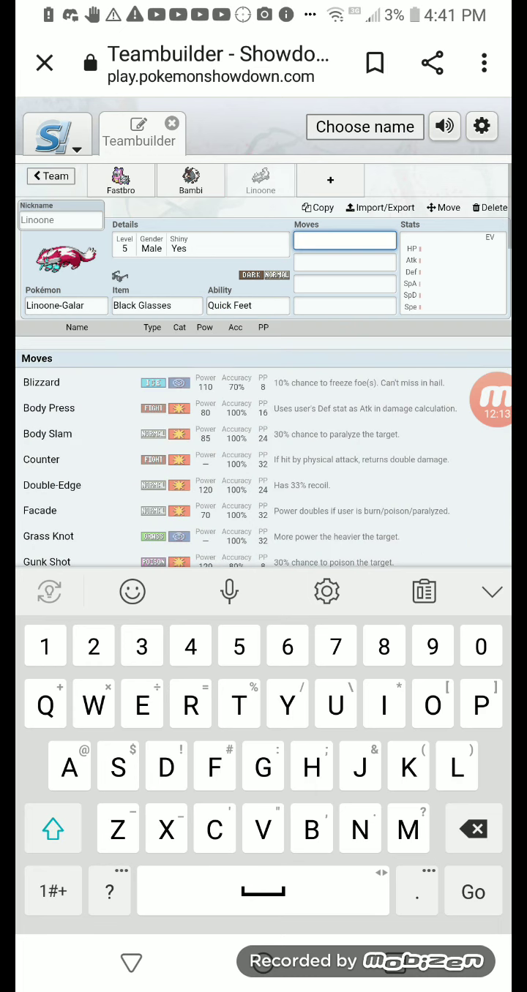
# Step: Pick Throat Chop and Shadow Ball as Linoone-Galar's first two moves
pyautogui.scroll(-5, 264, 366)
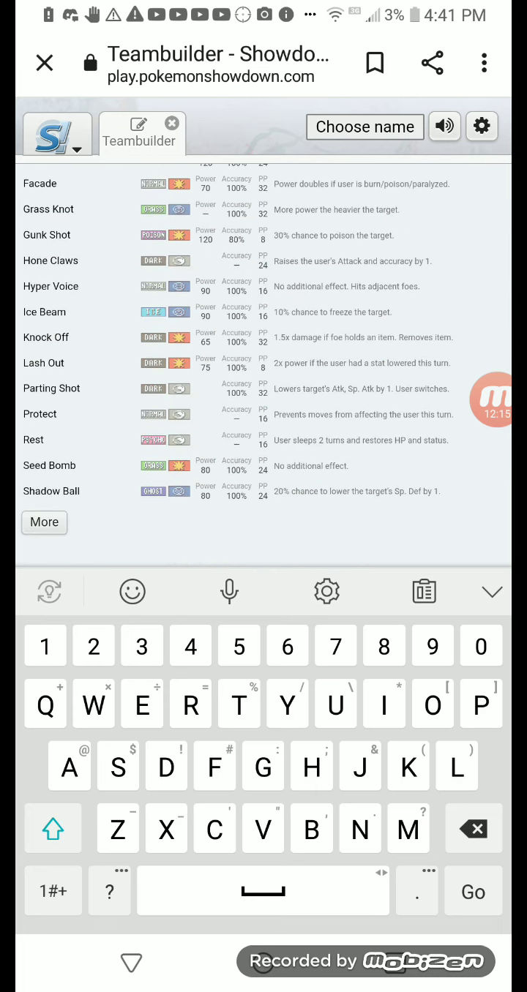
pyautogui.click(45, 521)
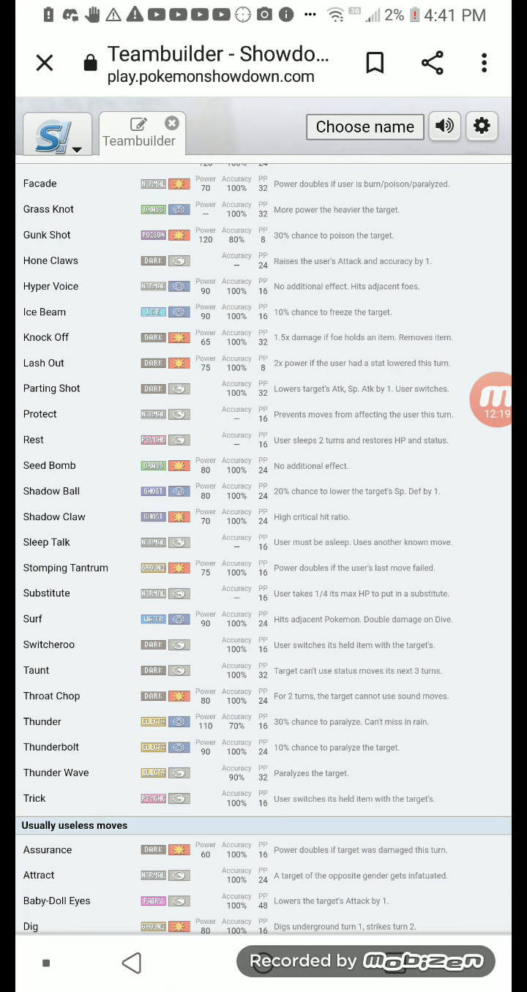
pyautogui.click(51, 696)
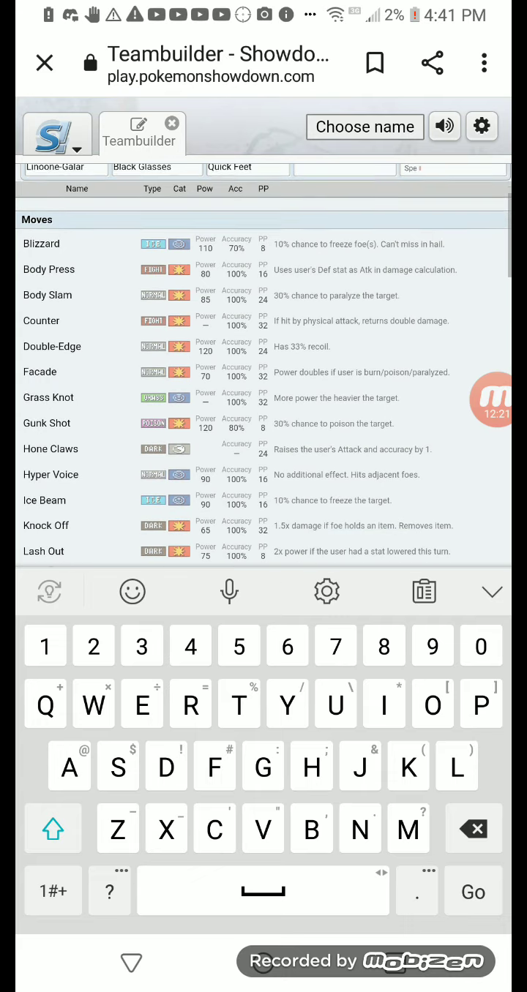
pyautogui.scroll(-3, 264, 366)
pyautogui.click(43, 568)
pyautogui.click(52, 476)
# Step: Add Night Slash as the third move and bring up the remaining move options
pyautogui.scroll(-2, 263, 329)
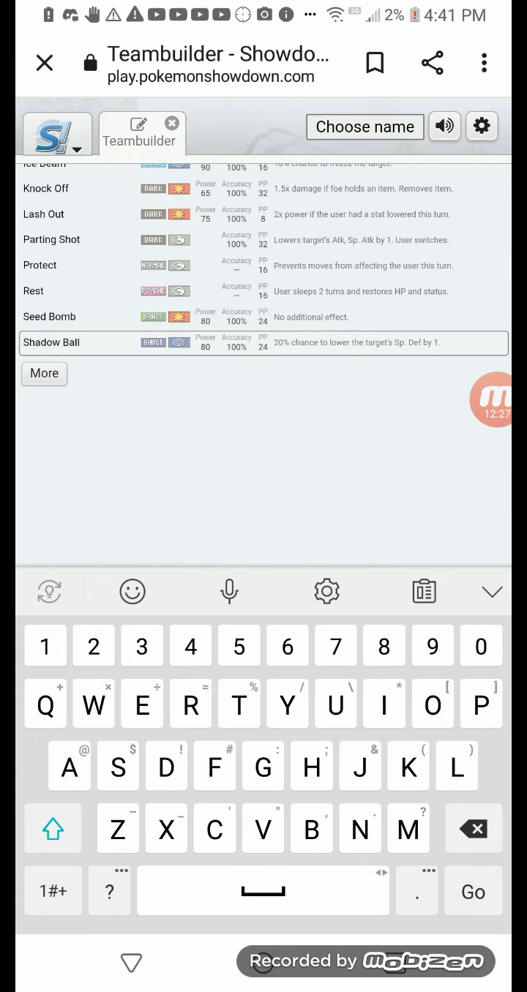
pyautogui.click(44, 372)
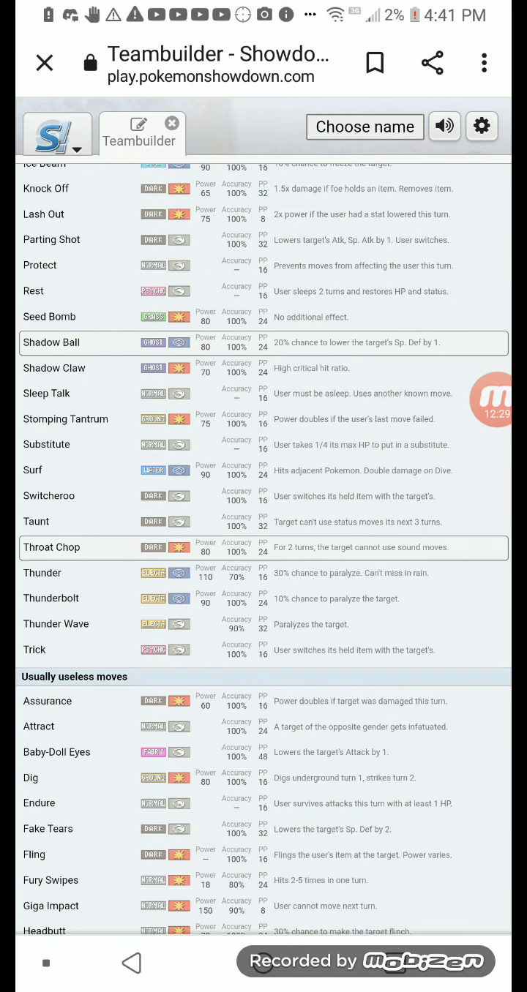
pyautogui.scroll(-4, 264, 549)
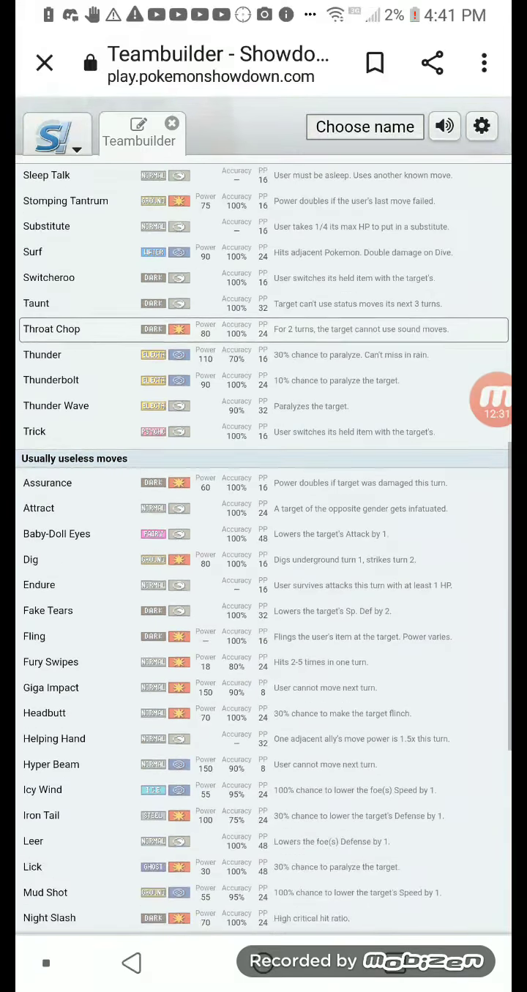
pyautogui.scroll(-3, 263, 549)
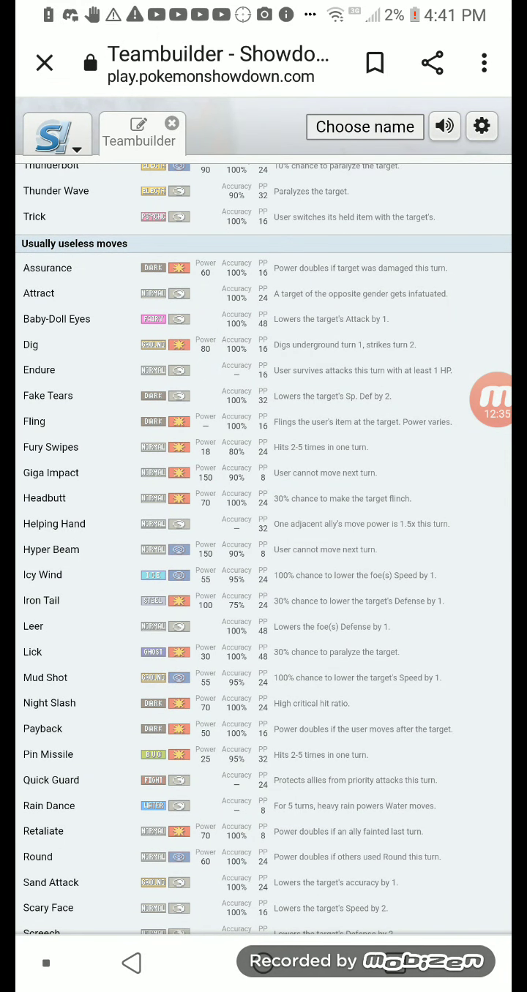
pyautogui.click(49, 703)
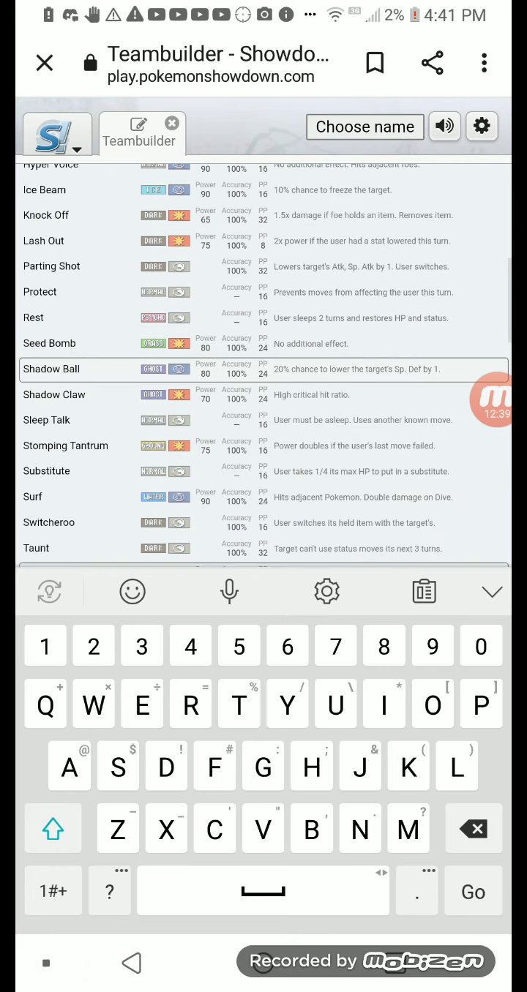
pyautogui.click(131, 962)
pyautogui.scroll(-7, 263, 549)
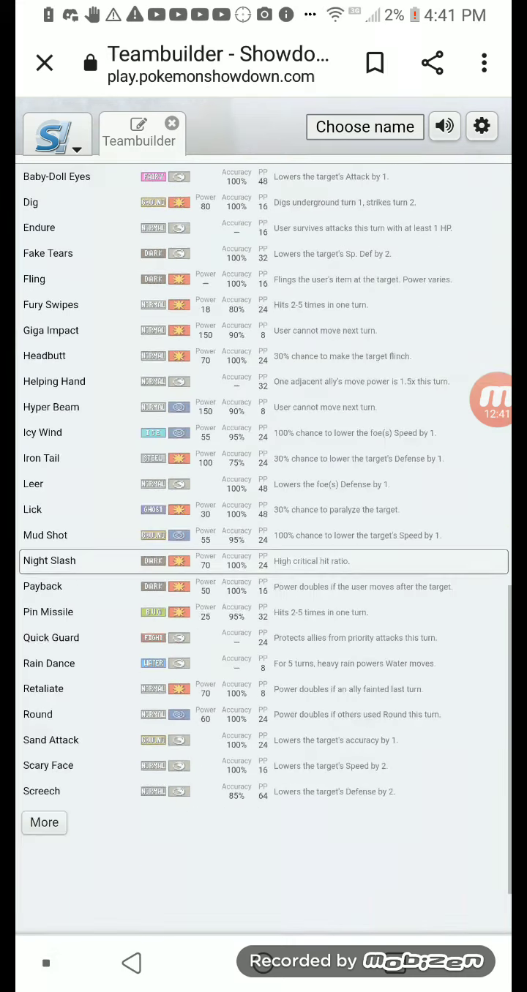
pyautogui.click(44, 823)
pyautogui.scroll(-2, 264, 548)
pyautogui.scroll(6, 264, 549)
pyautogui.scroll(7, 263, 549)
pyautogui.scroll(2, 265, 549)
pyautogui.scroll(1, 263, 548)
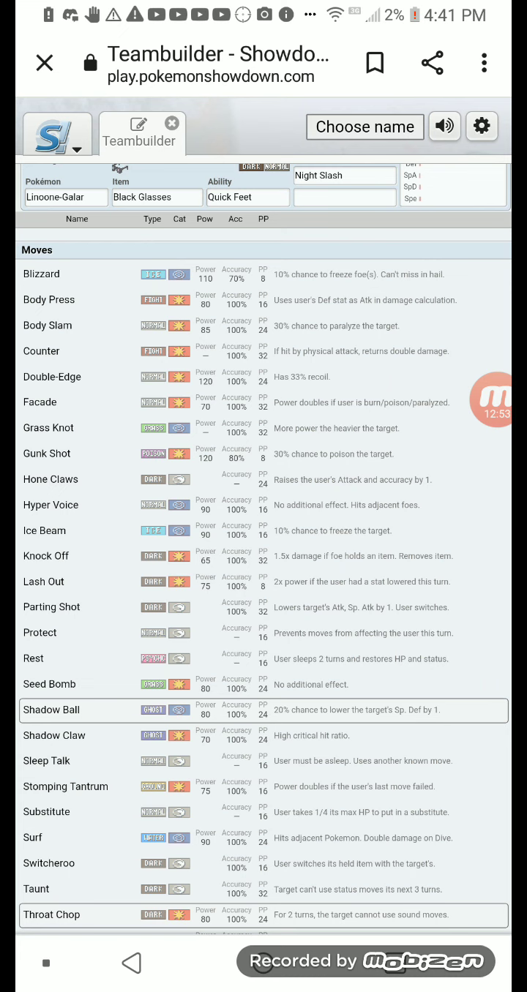
# Step: Add Body Press as the fourth move and apply the Hasty Fast Physical Sweeper EV spread
pyautogui.click(454, 187)
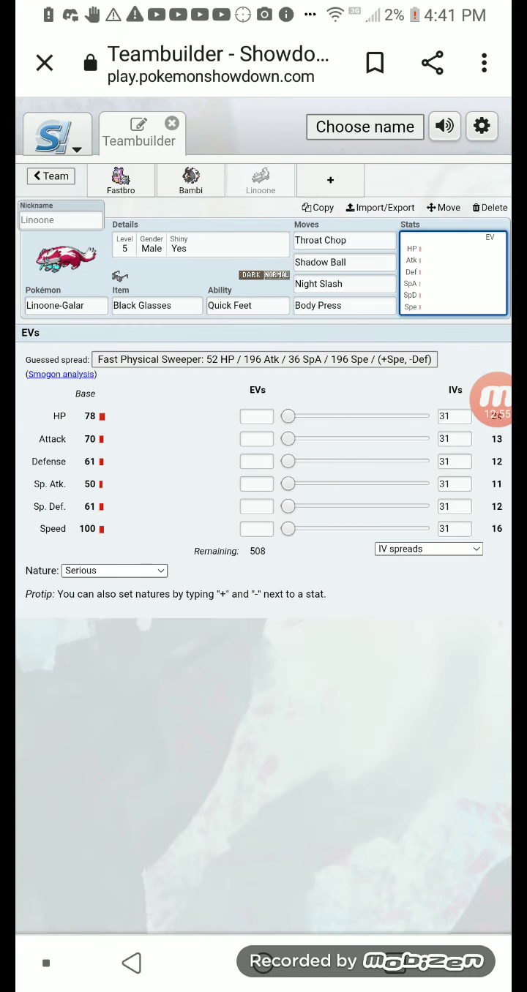
pyautogui.click(264, 359)
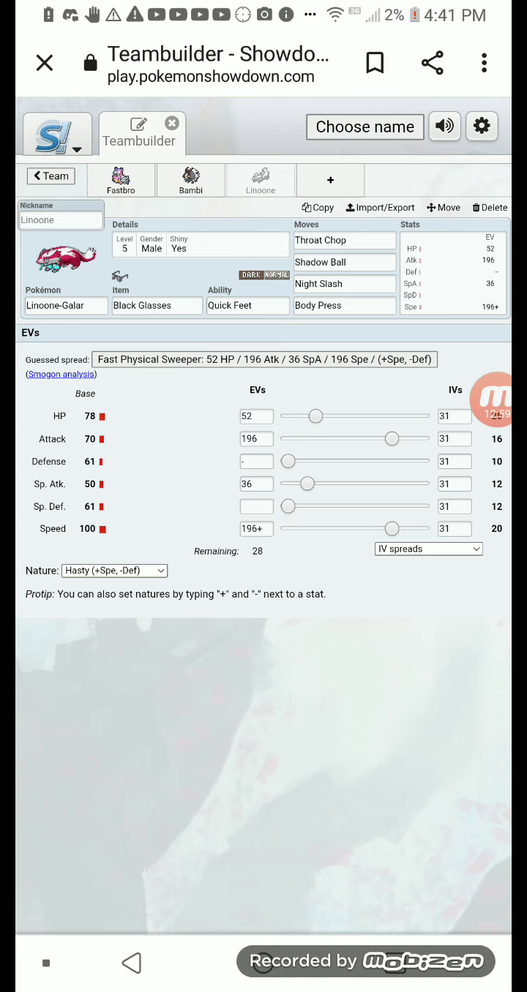
pyautogui.click(48, 176)
# Step: Get back to the Teambuilder page and select Linoone-Galar's Nickname field
pyautogui.click(45, 963)
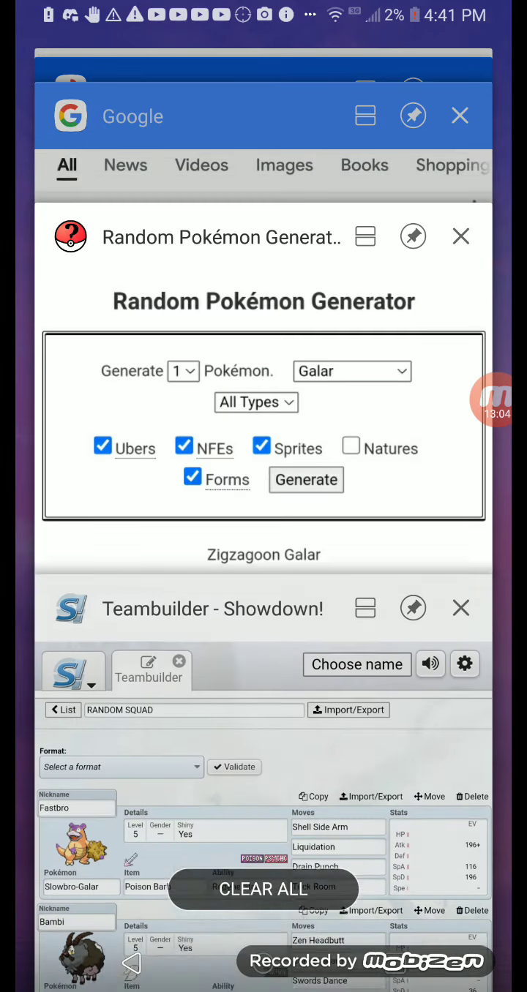
pyautogui.scroll(-5, 264, 585)
pyautogui.click(263, 585)
pyautogui.click(61, 528)
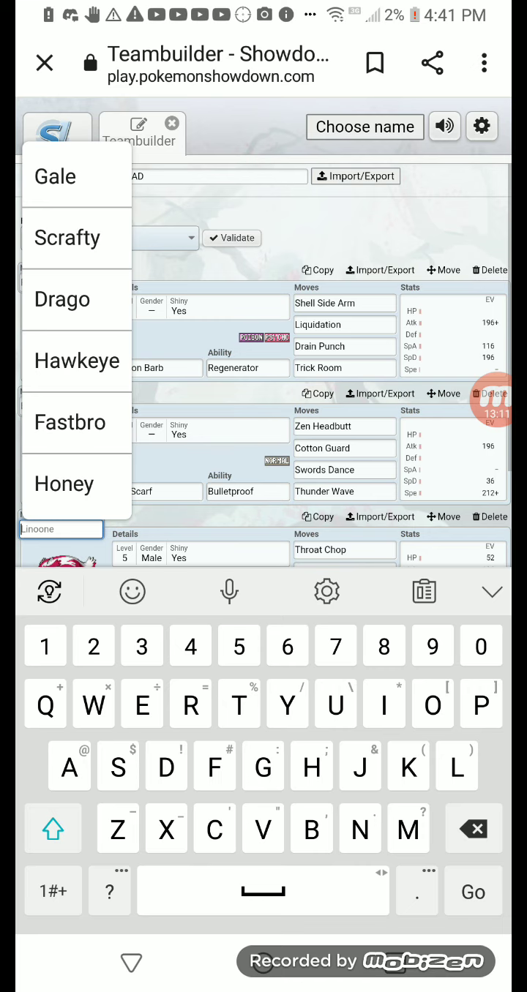
# Step: Enter 'Zang' as Linoone-Galar's nickname
pyautogui.scroll(-3, 321, 366)
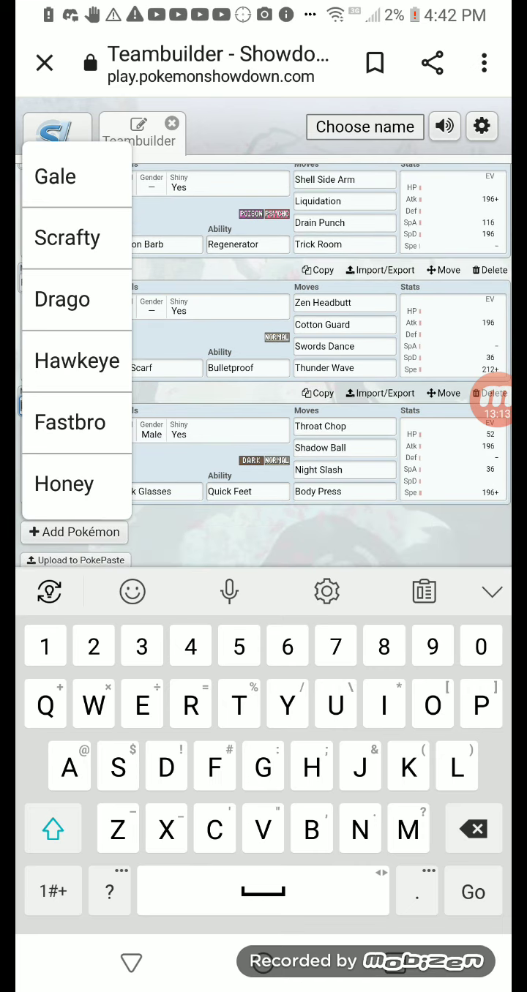
pyautogui.scroll(2, 263, 366)
pyautogui.write('Za')
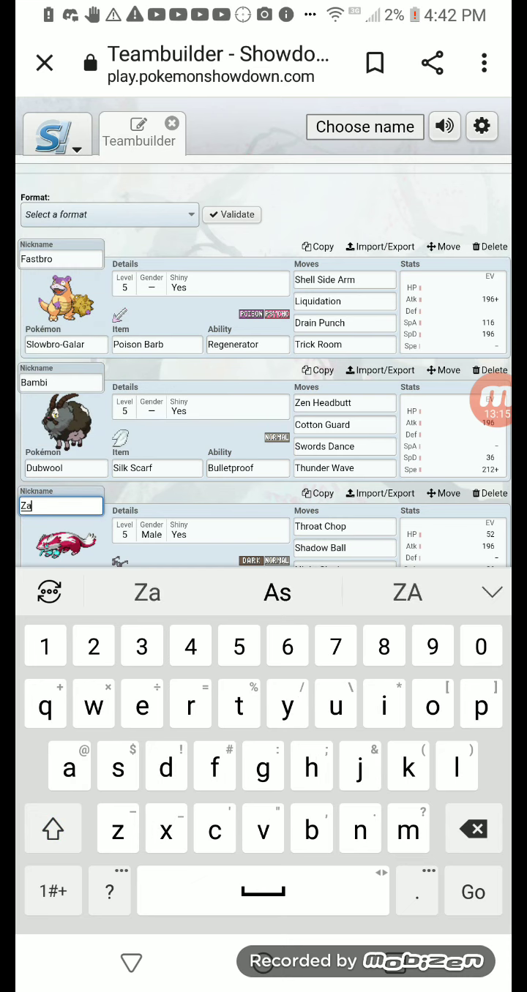
pyautogui.write('ng')
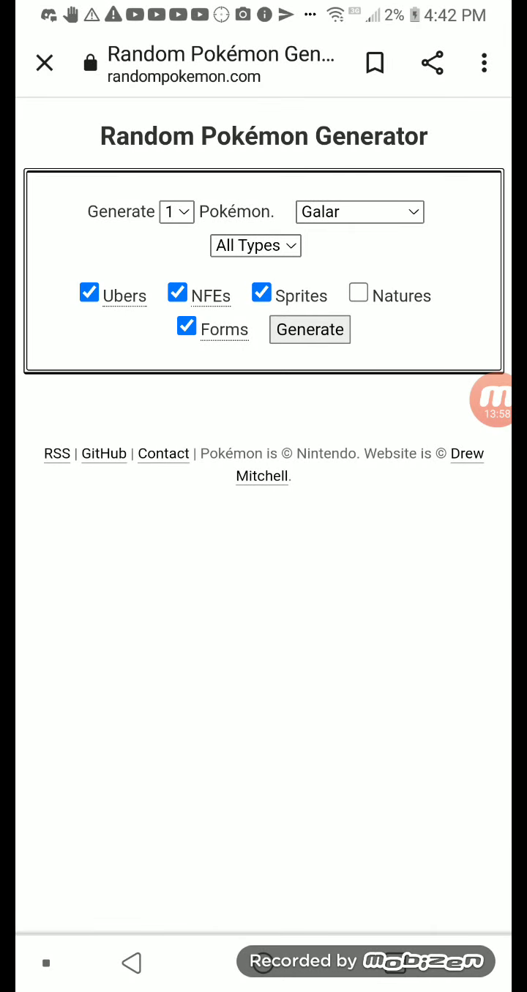
# Step: Roll random Galar Pokémon on randompokemon.com until Hatterene Gigantamax appears
pyautogui.click(46, 963)
pyautogui.click(309, 329)
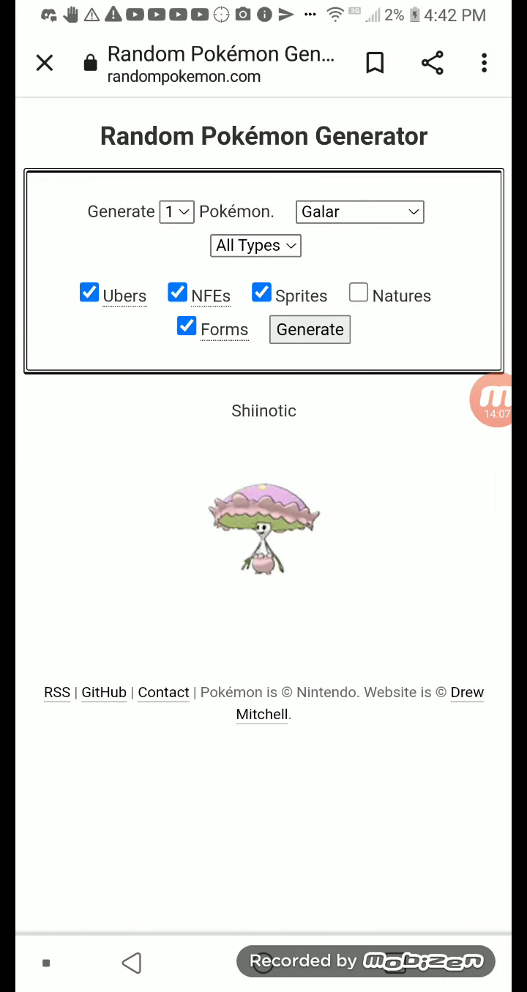
pyautogui.click(309, 330)
pyautogui.click(309, 329)
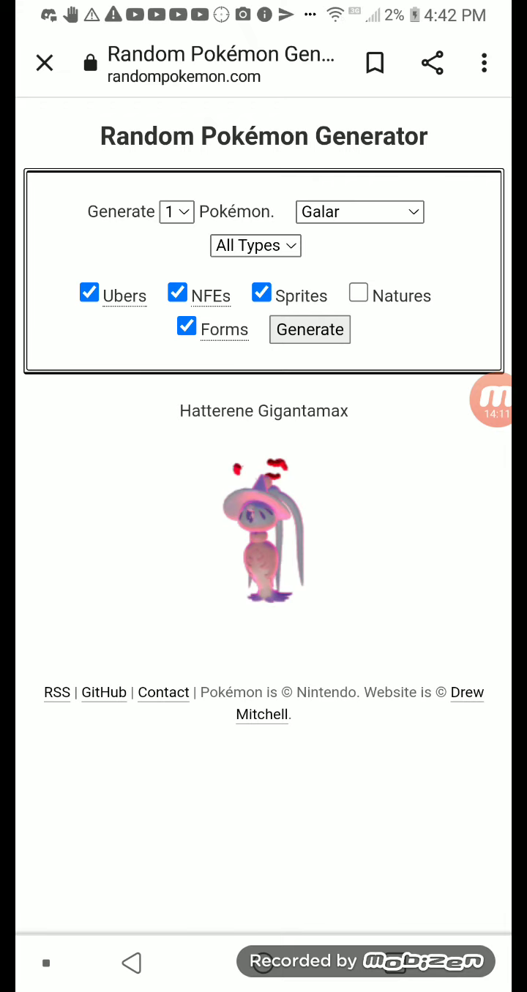
pyautogui.click(395, 962)
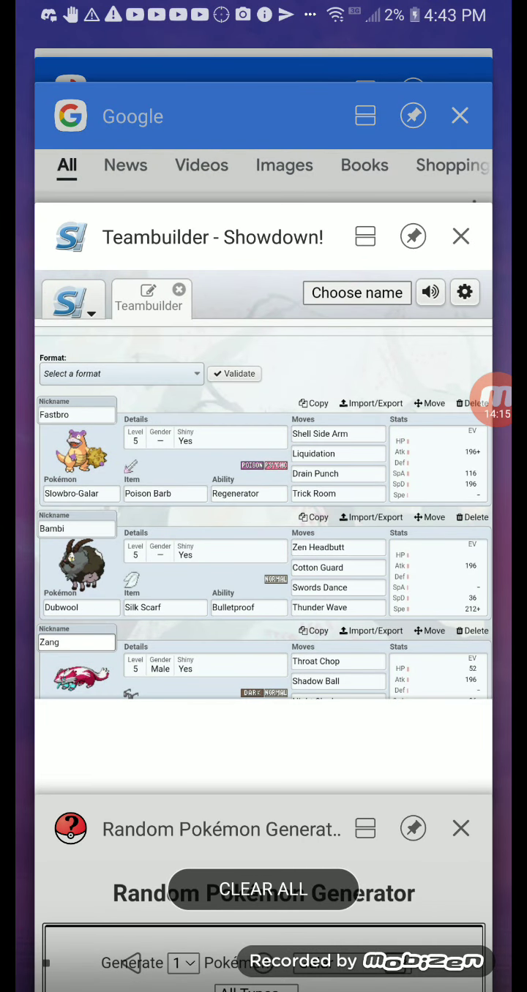
# Step: Back in the Teambuilder, start a fourth Pokémon slot, search 'Hat', then clear the search
pyautogui.click(212, 236)
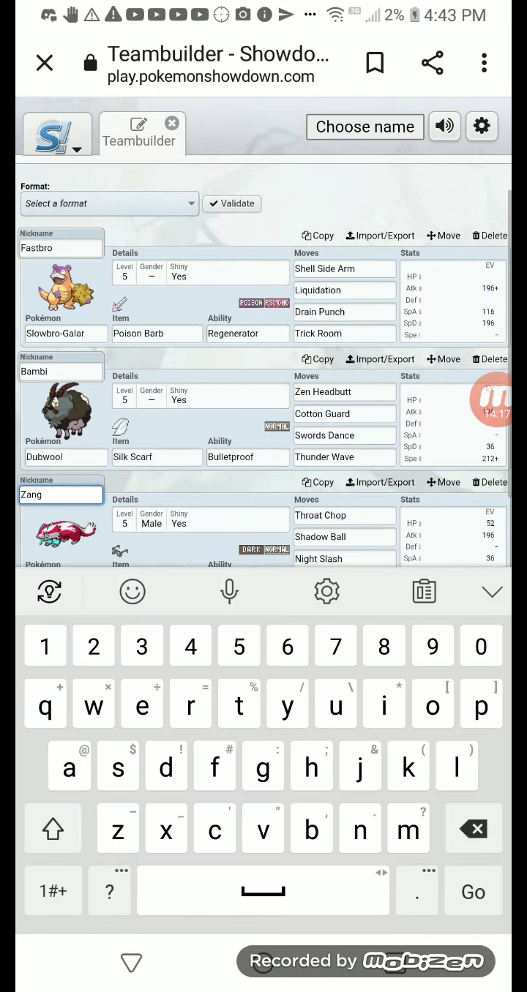
pyautogui.click(74, 529)
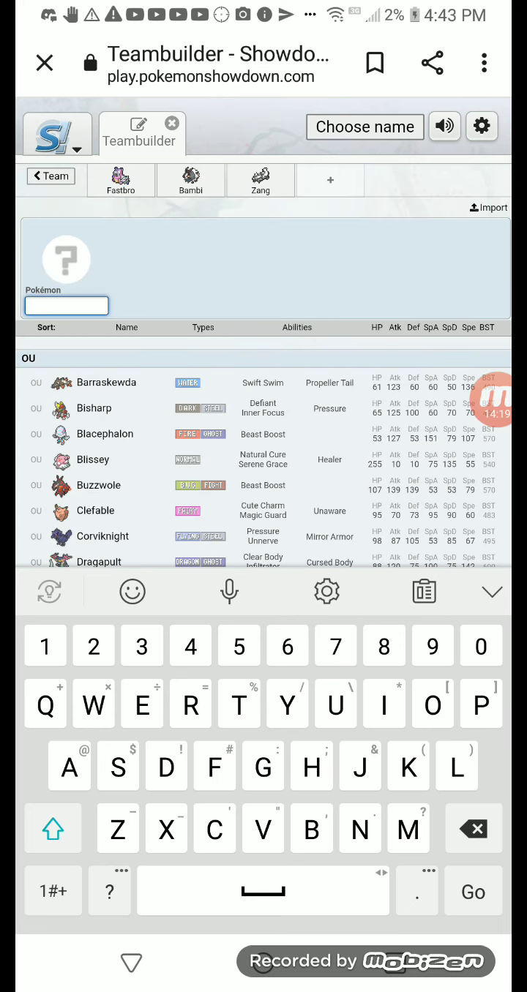
pyautogui.write('Hat')
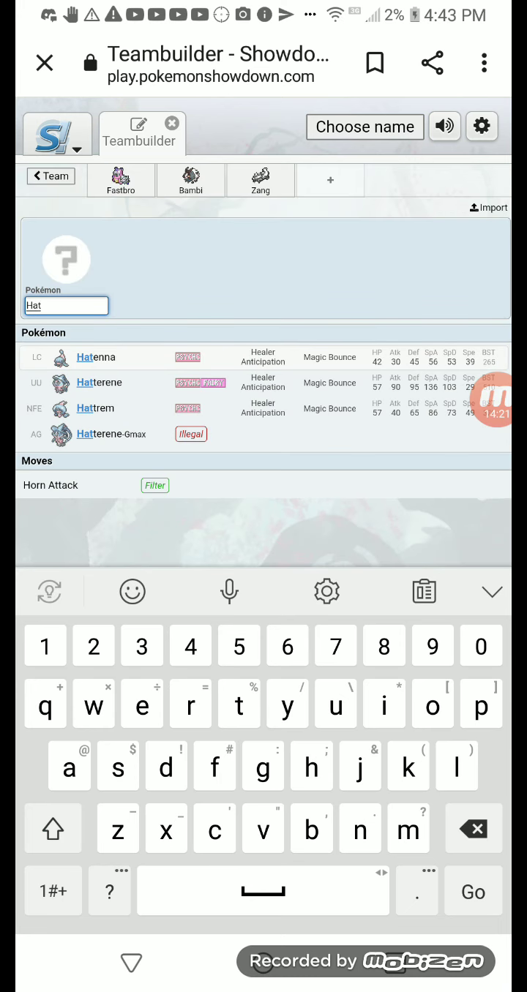
pyautogui.press('BackSpace')
pyautogui.press('BackSpace')
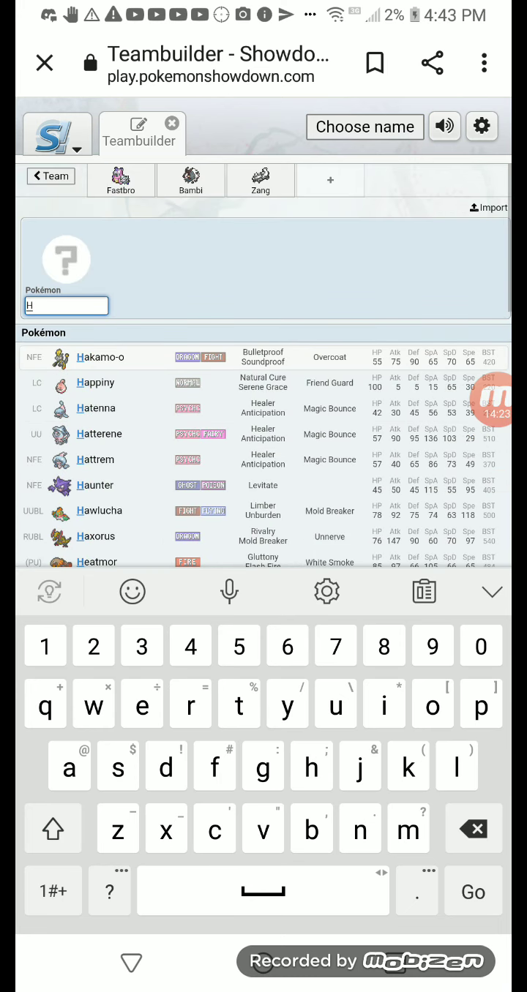
pyautogui.press('BackSpace')
pyautogui.click(396, 962)
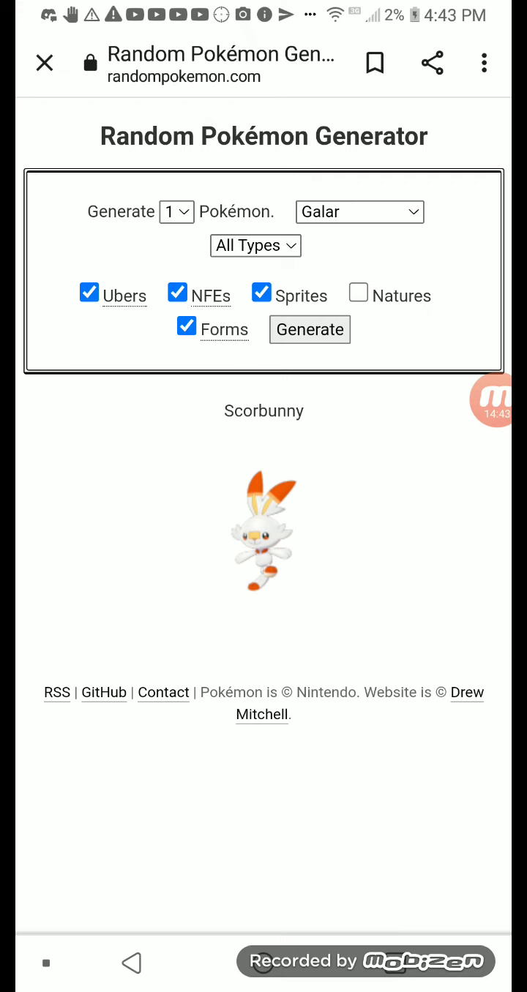
# Step: Switch back to the Random Pokémon Generator page to roll fresh Galar Pokémon
pyautogui.click(492, 399)
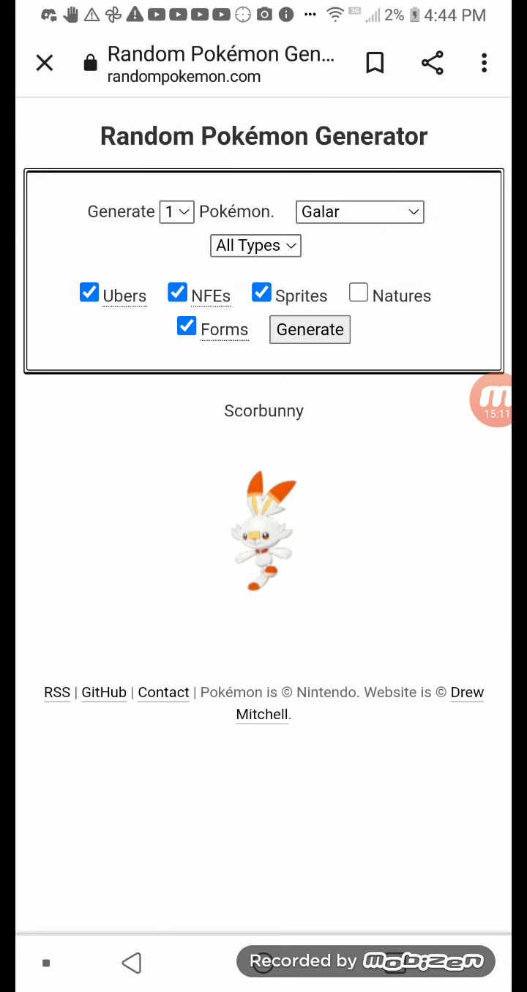
# Step: Roll Zoroark, Xerneas, Dialga, reload, then Vibrava, Carracosta and finally Hatenna
pyautogui.click(309, 329)
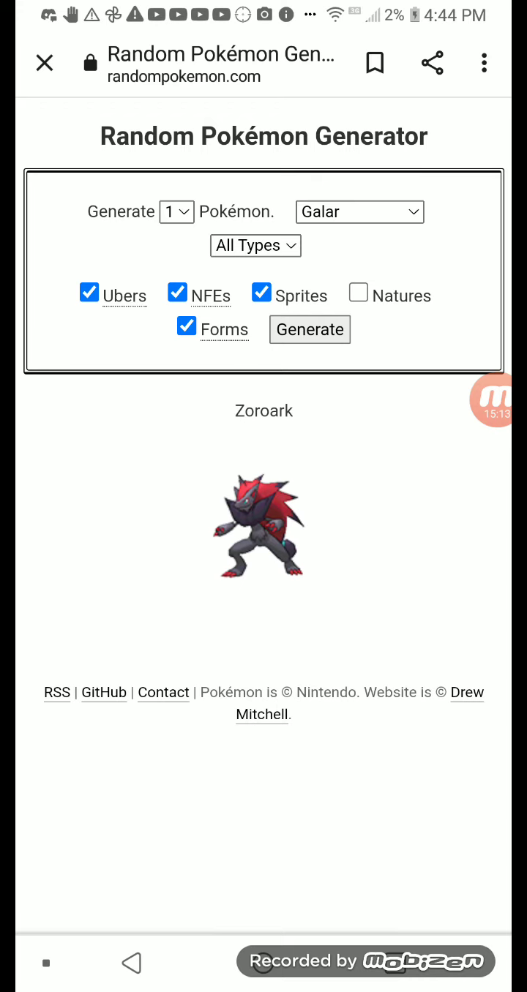
pyautogui.click(309, 329)
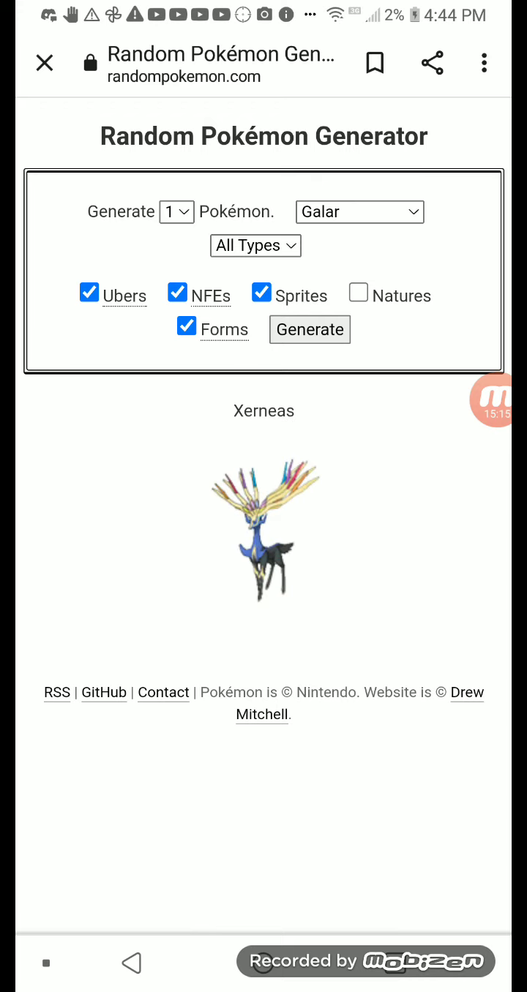
pyautogui.click(310, 330)
pyautogui.moveTo(264, 219); pyautogui.dragTo(264, 475)
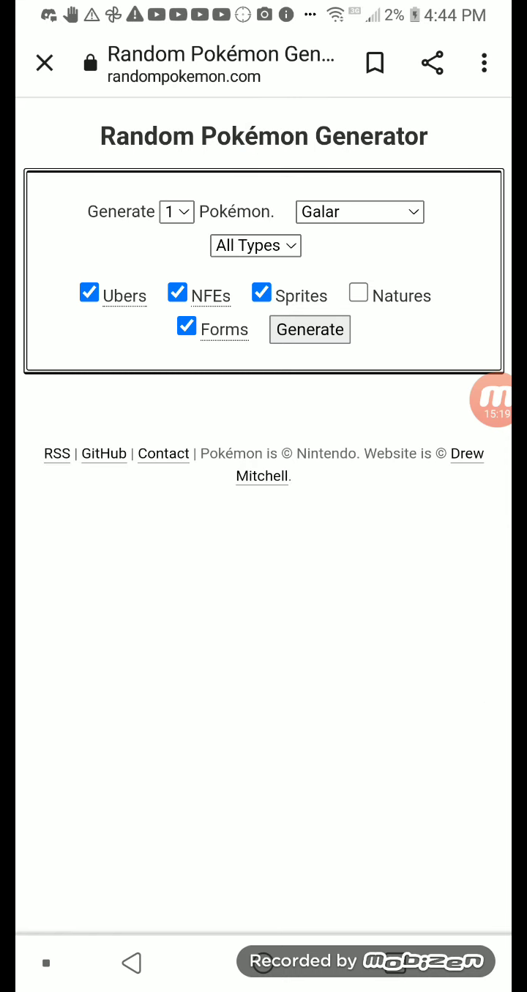
pyautogui.click(309, 329)
pyautogui.click(309, 329)
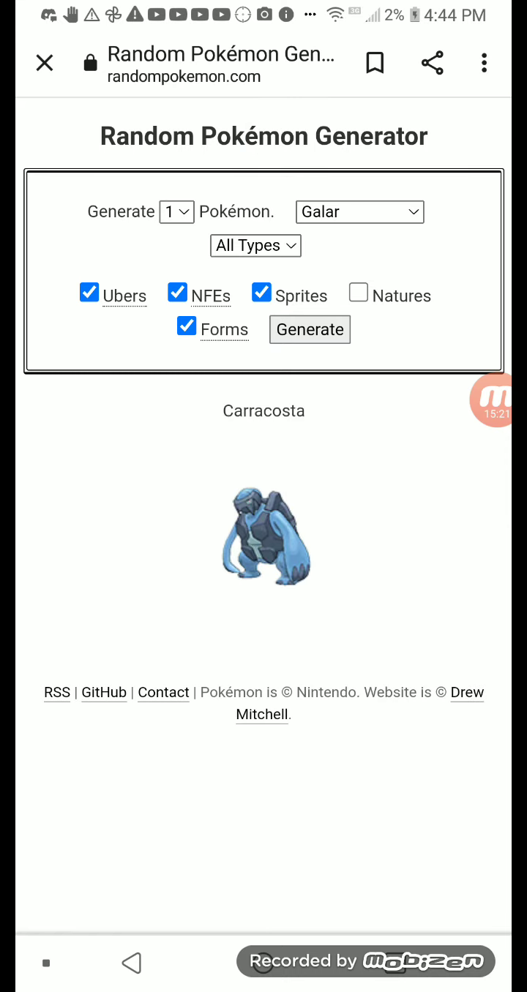
pyautogui.click(309, 329)
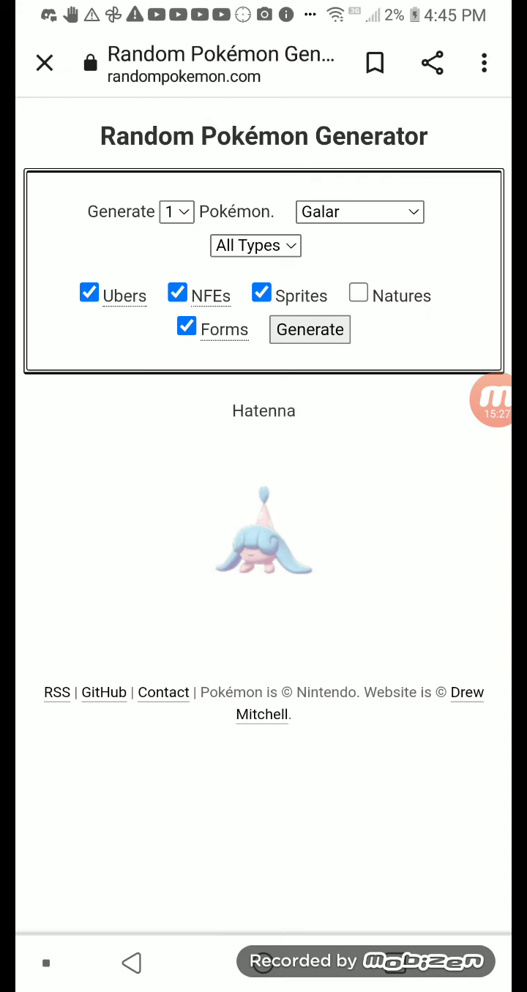
pyautogui.click(46, 962)
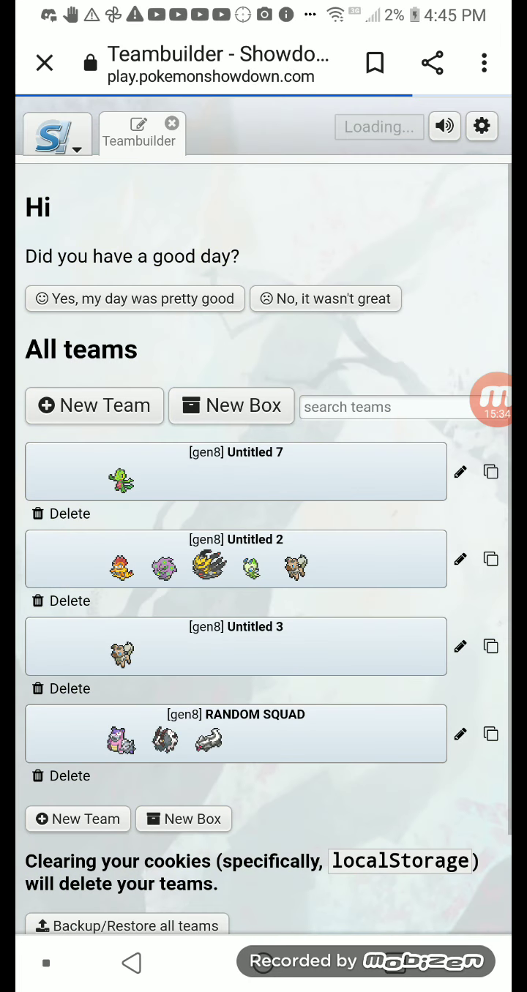
# Step: Add Hatenna to RANDOM SQUAD with the Magic Bounce ability
pyautogui.click(237, 730)
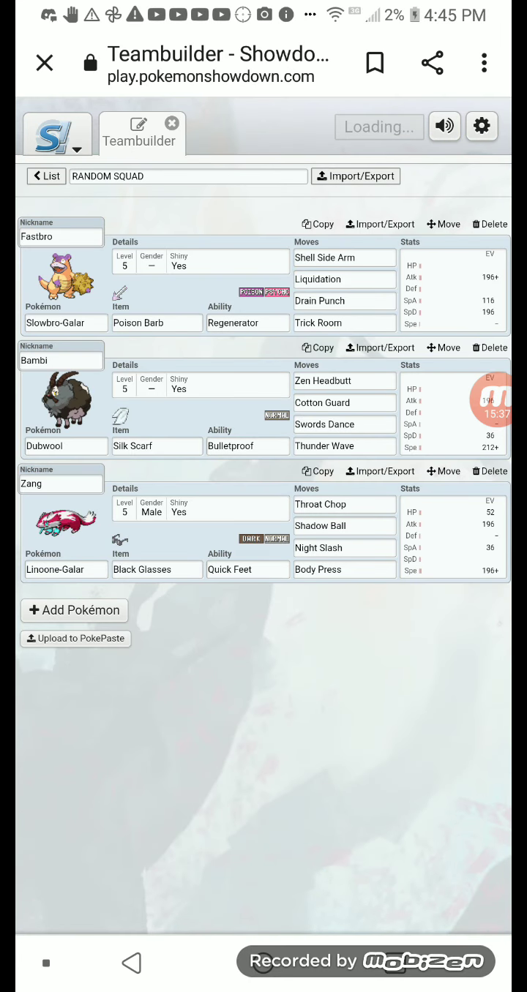
pyautogui.click(74, 609)
pyautogui.write('H')
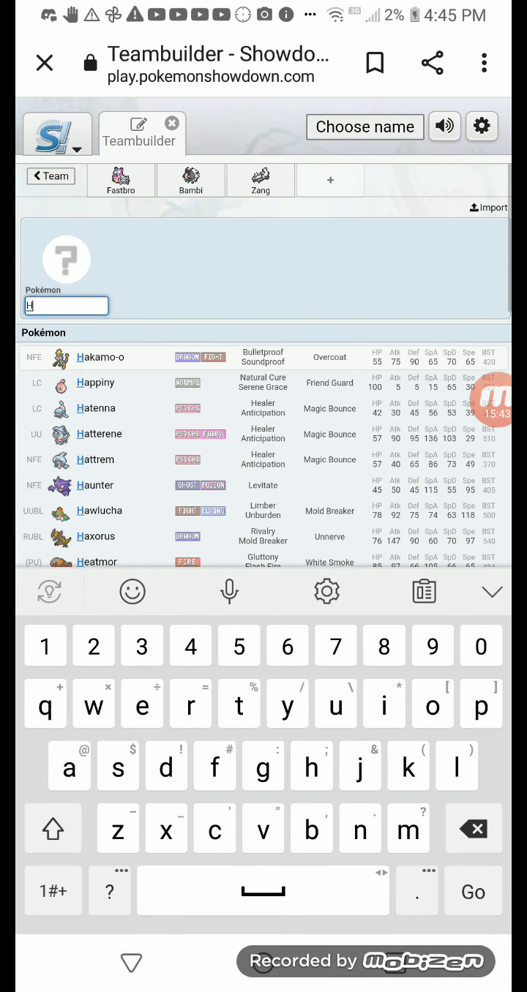
pyautogui.click(96, 409)
pyautogui.click(235, 306)
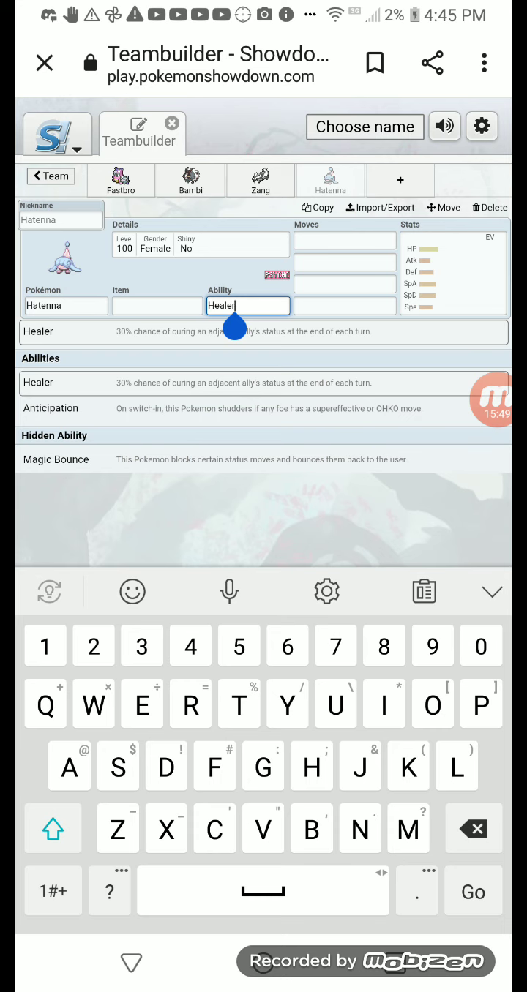
pyautogui.click(56, 459)
# Step: Make Hatenna shiny and set its level to 5
pyautogui.click(168, 245)
pyautogui.click(111, 382)
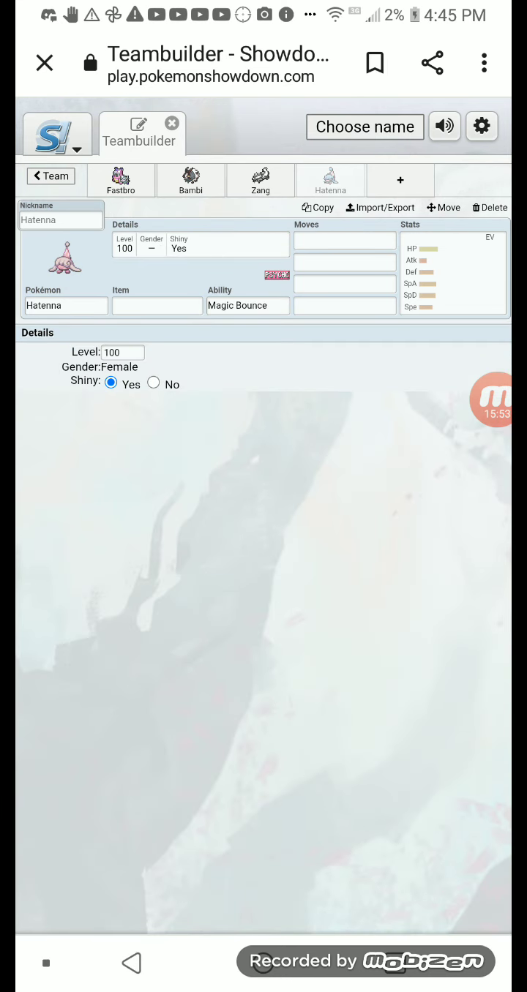
pyautogui.click(122, 352)
pyautogui.press('BackSpace')
pyautogui.press('BackSpace')
pyautogui.press('BackSpace')
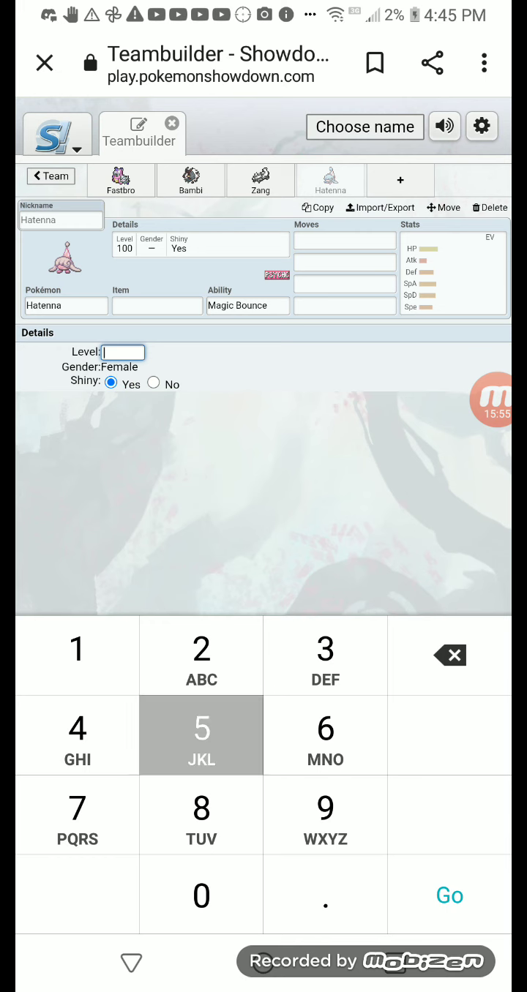
pyautogui.write('5')
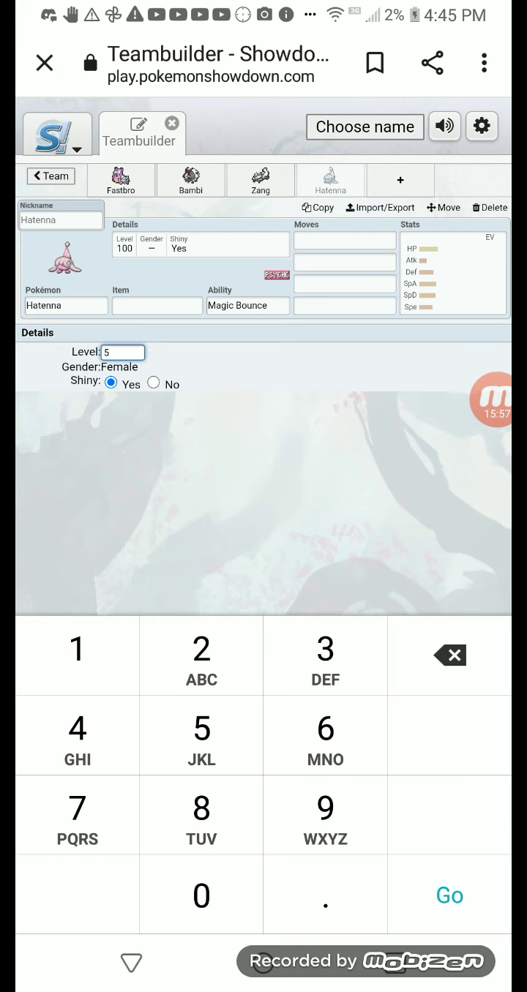
pyautogui.click(157, 305)
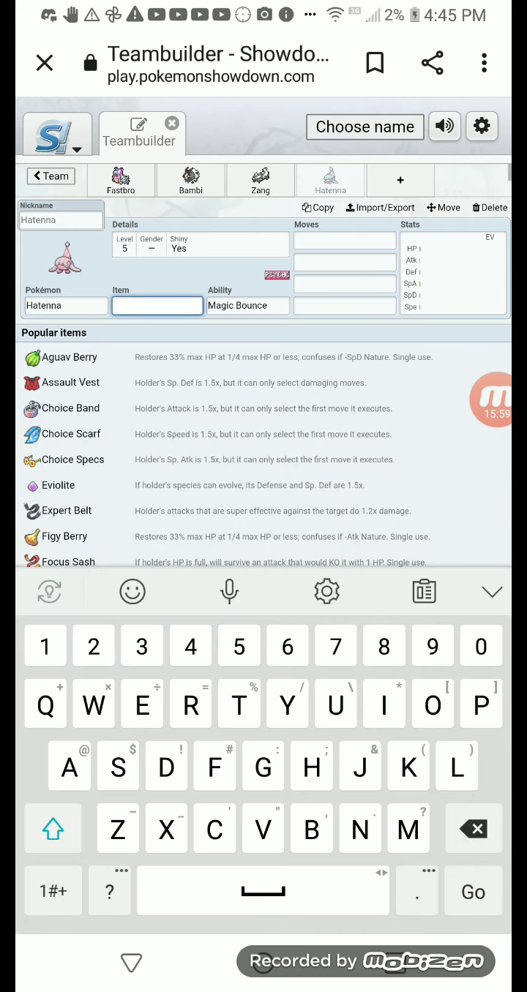
# Step: Give Hatenna the Pixie Plate as its held item
pyautogui.write('Mi')
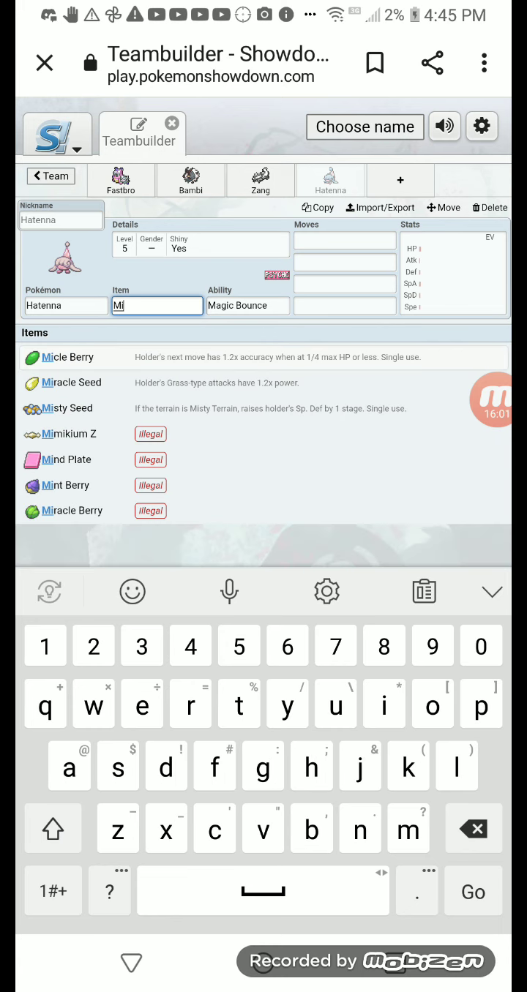
pyautogui.press('BackSpace')
pyautogui.press('BackSpace')
pyautogui.write('P')
pyautogui.click(66, 536)
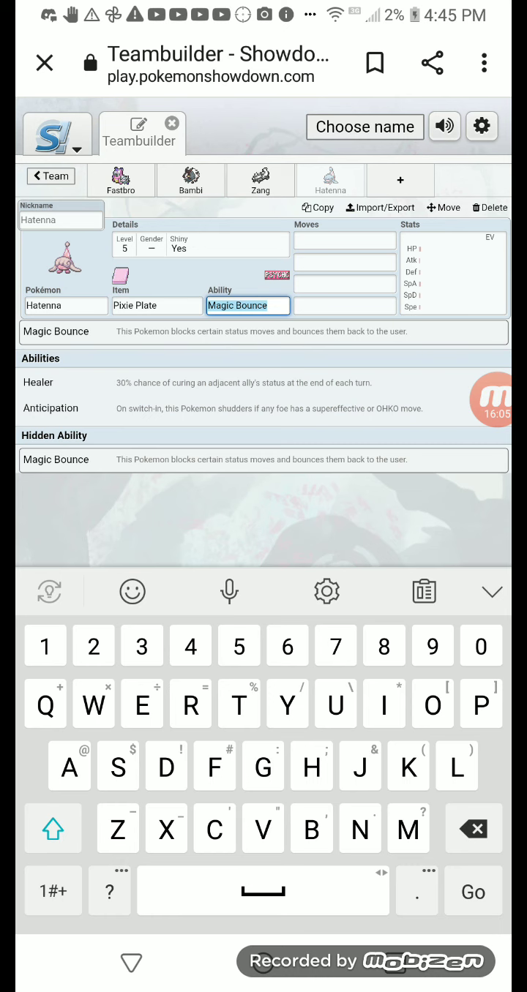
pyautogui.click(56, 460)
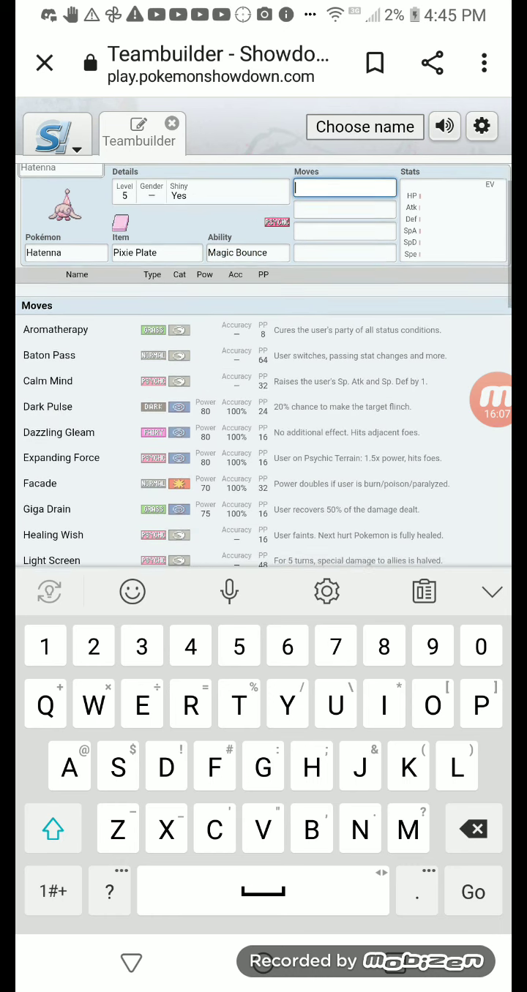
# Step: Add Psychic, Dazzling Gleam and Calm Mind to Hatenna's moveset
pyautogui.scroll(-1, 264, 400)
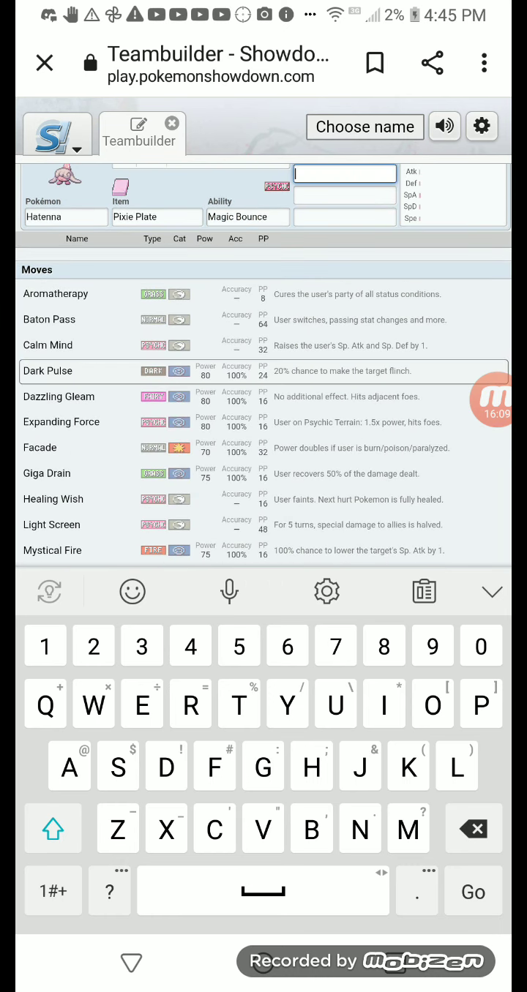
pyautogui.scroll(-5, 264, 366)
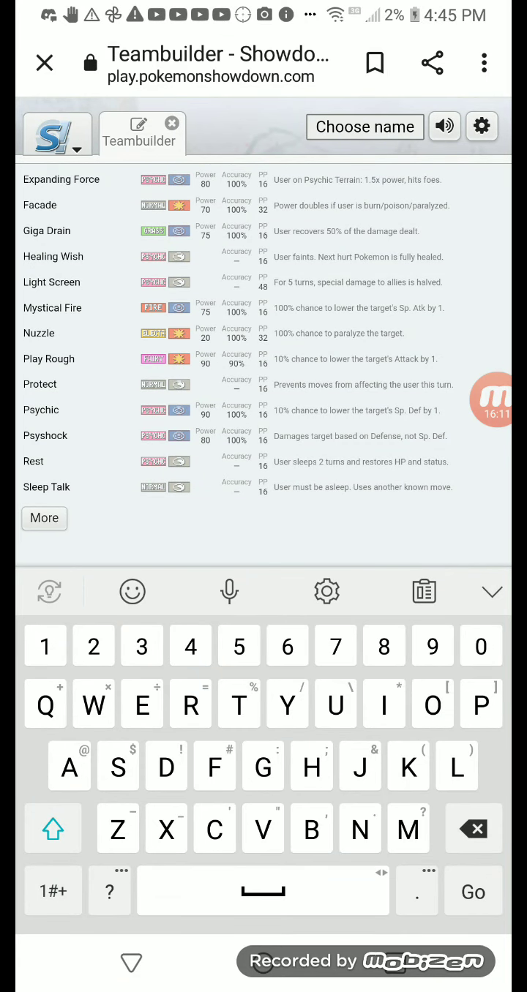
pyautogui.click(41, 410)
pyautogui.scroll(-5, 263, 366)
pyautogui.click(44, 508)
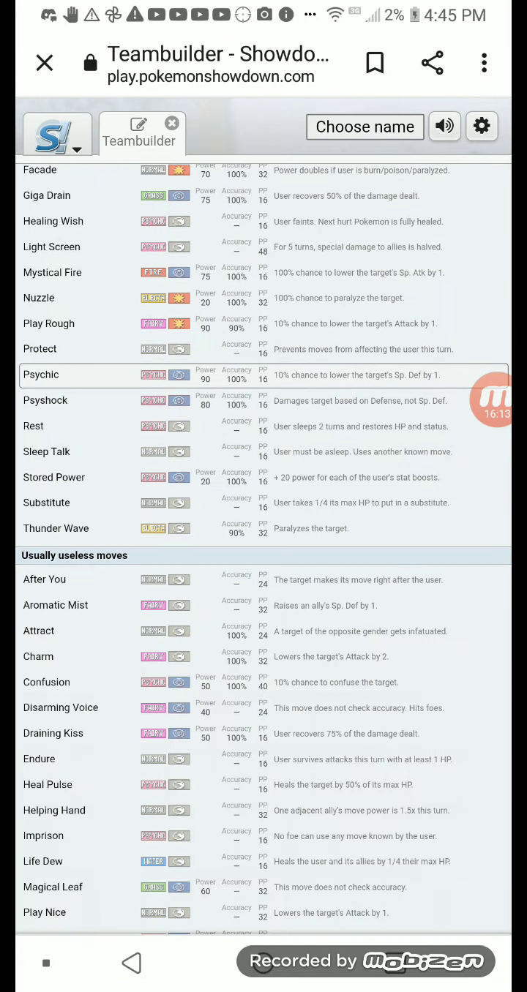
pyautogui.scroll(2, 264, 512)
pyautogui.click(59, 229)
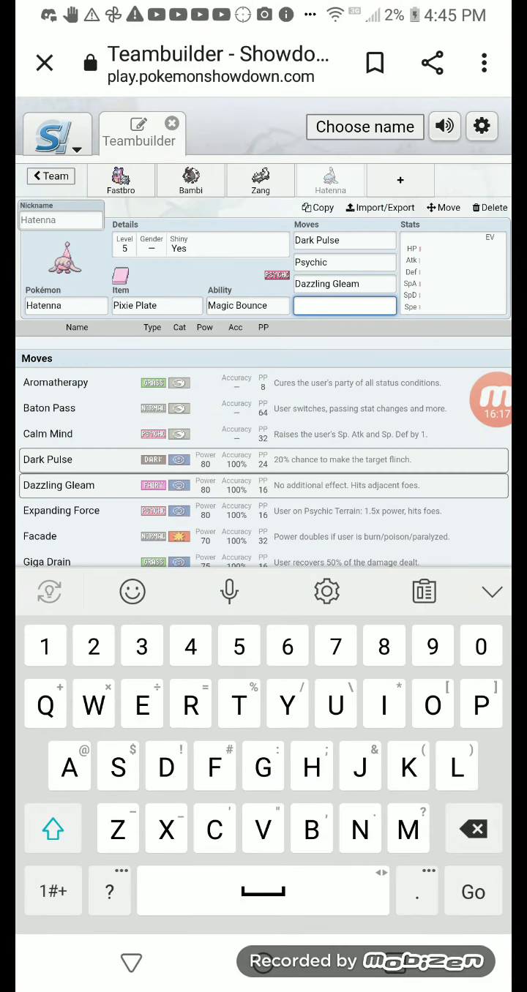
pyautogui.click(48, 385)
# Step: Apply the Modest 228 SpA / 252 SpD spread and nickname Hatenna 'Princess'
pyautogui.click(227, 359)
pyautogui.click(61, 219)
pyautogui.write('Pr')
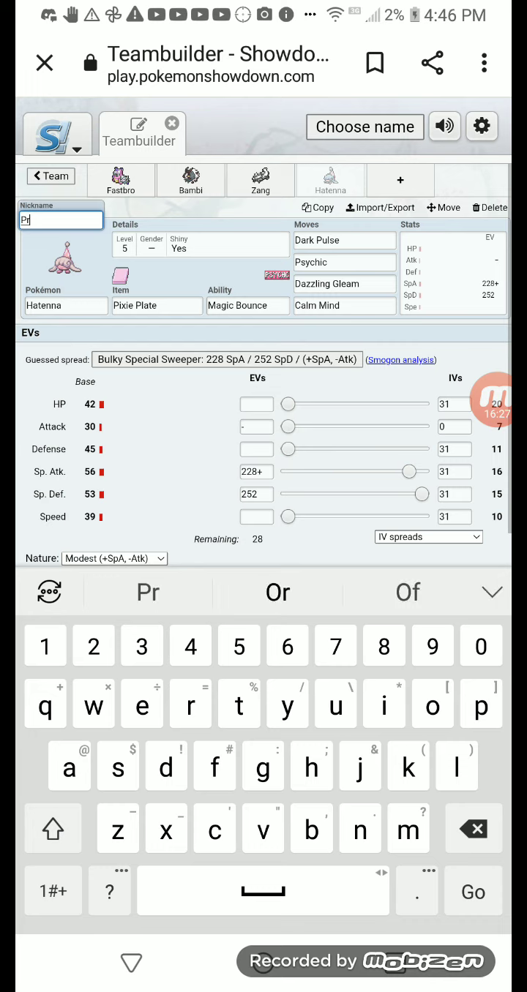
pyautogui.write('incess')
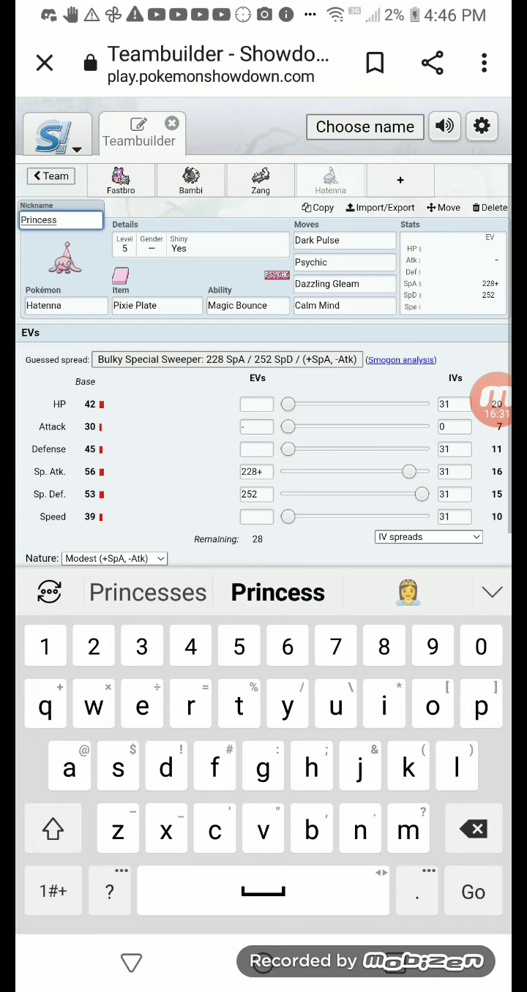
pyautogui.click(49, 175)
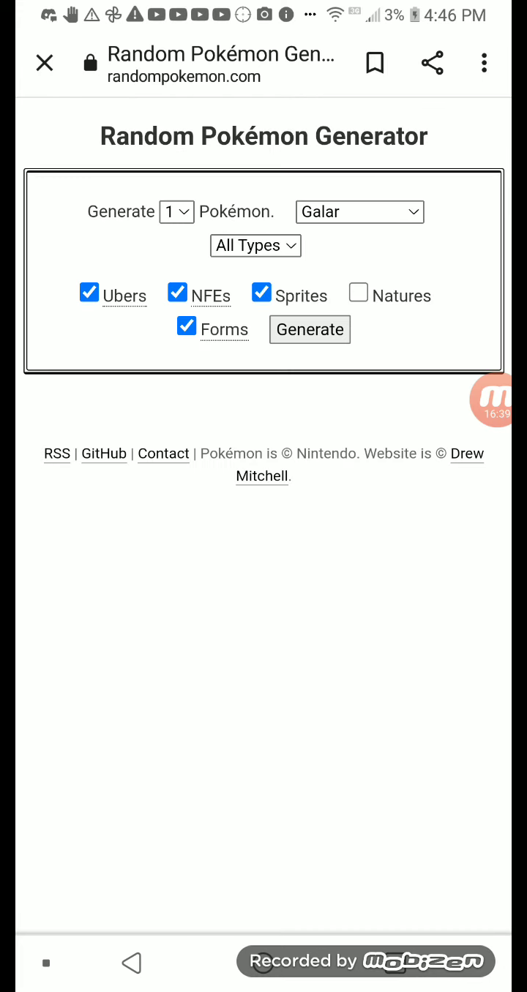
# Step: Reroll random Galar Pokémon until Cramorant comes up, then head back toward the Showdown teambuilder
pyautogui.click(309, 329)
pyautogui.click(308, 329)
pyautogui.click(310, 329)
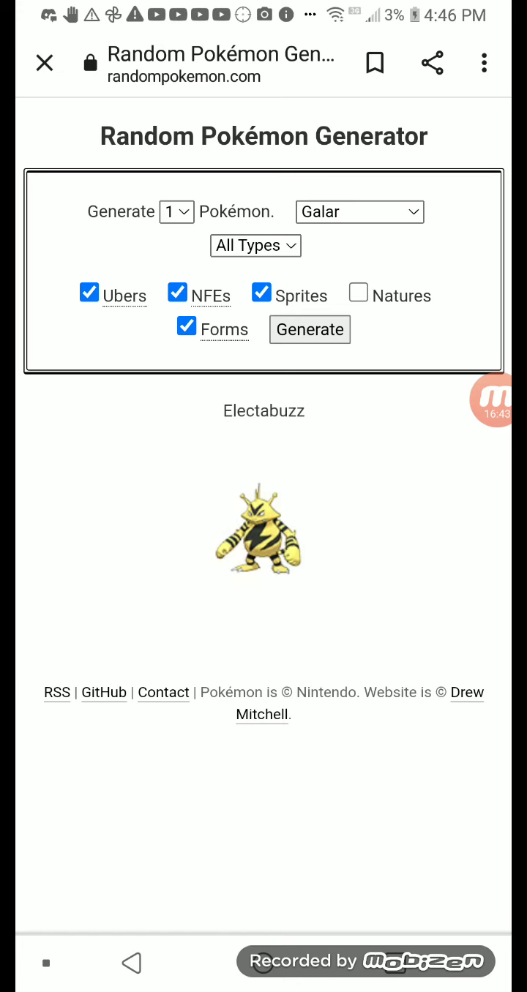
pyautogui.click(309, 330)
pyautogui.click(310, 329)
pyautogui.click(309, 329)
pyautogui.click(309, 329)
pyautogui.click(310, 329)
pyautogui.click(310, 329)
pyautogui.click(310, 329)
pyautogui.click(309, 329)
pyautogui.click(309, 330)
pyautogui.click(309, 329)
pyautogui.click(310, 330)
pyautogui.click(309, 329)
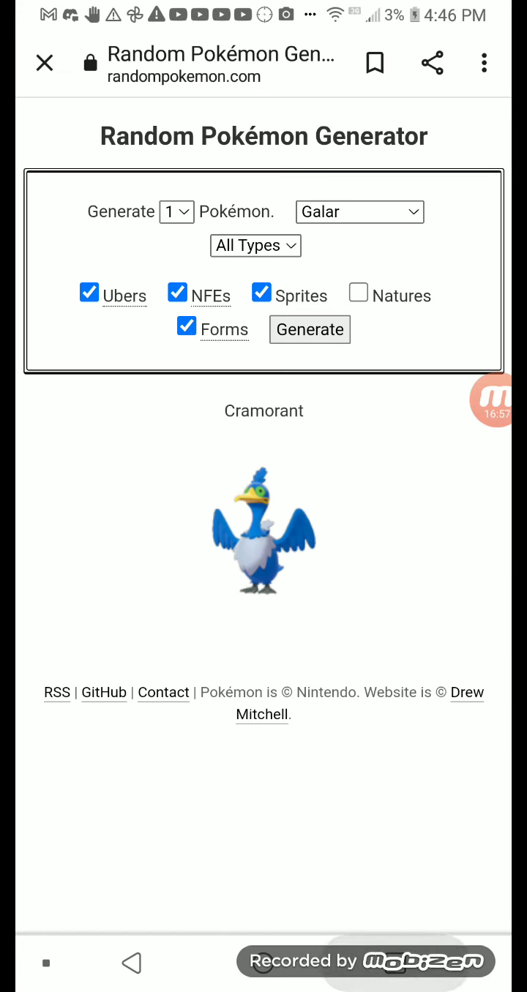
pyautogui.click(46, 963)
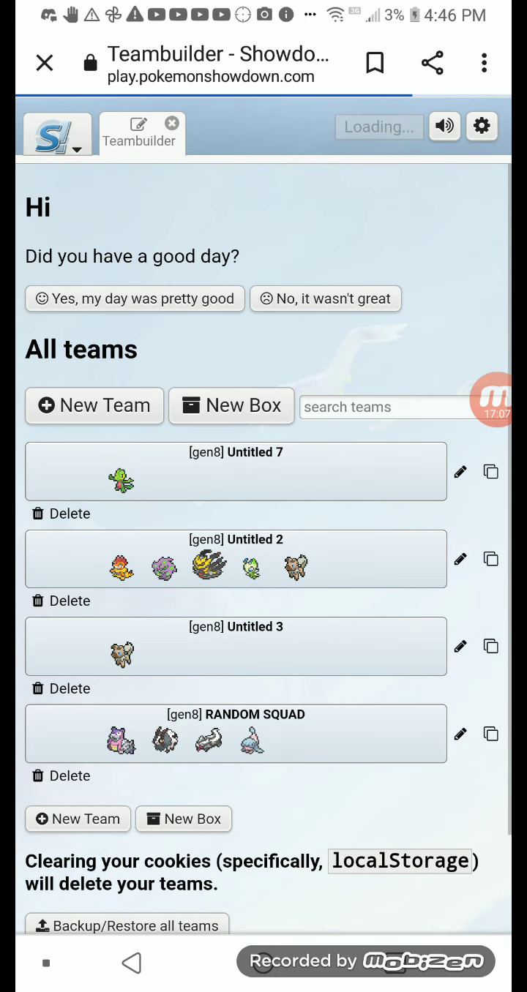
# Step: Add Cramorant to RANDOM SQUAD as the fifth member with the Gulp Missile ability
pyautogui.click(235, 733)
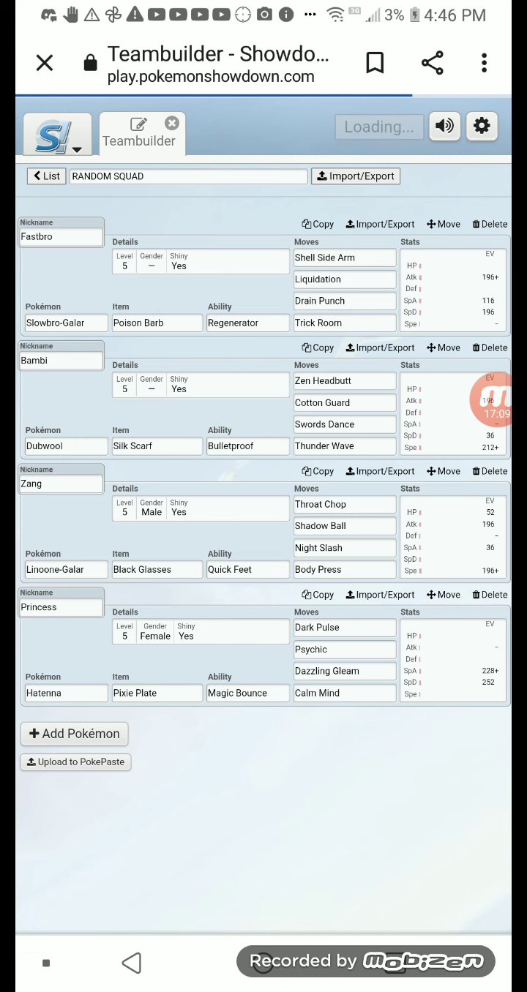
pyautogui.click(74, 733)
pyautogui.write('Cr')
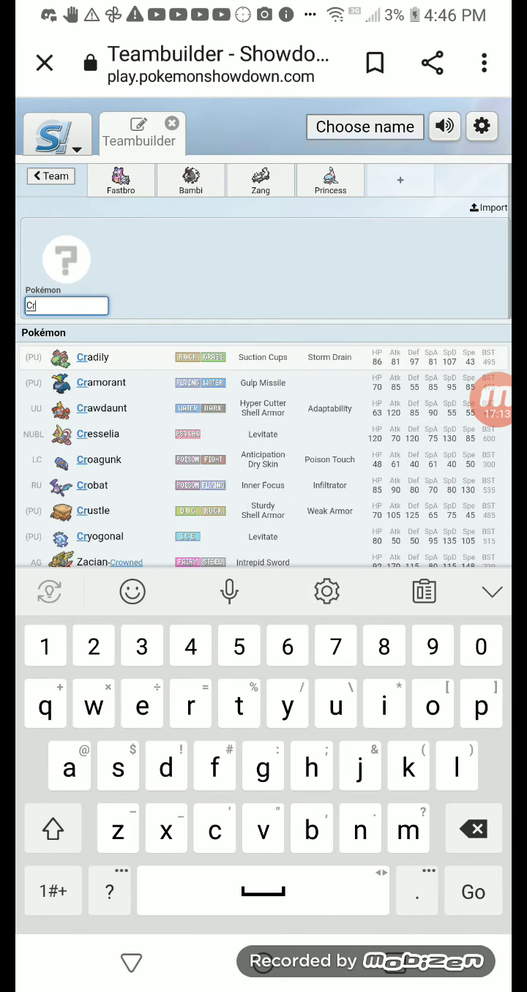
pyautogui.click(101, 382)
pyautogui.click(233, 306)
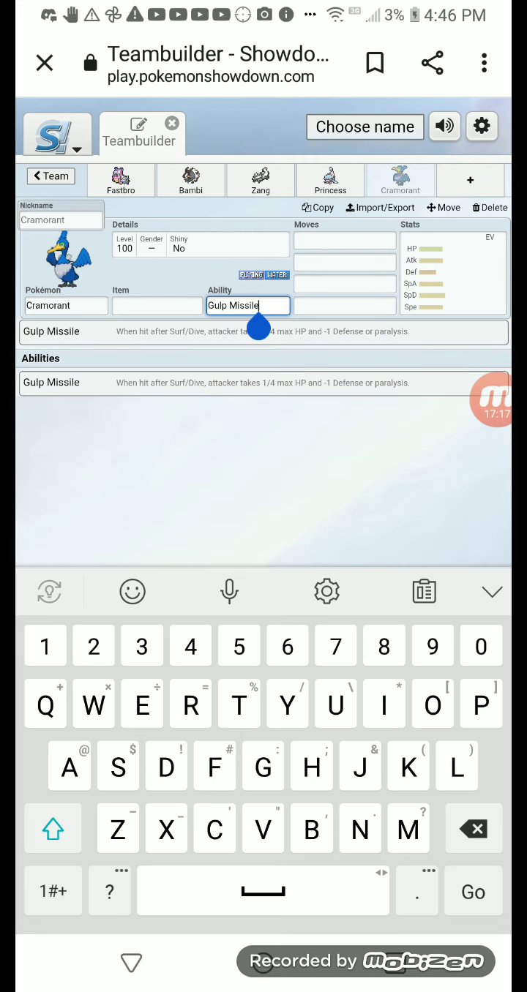
# Step: Make Cramorant shiny and set its level to 5
pyautogui.click(199, 244)
pyautogui.click(110, 388)
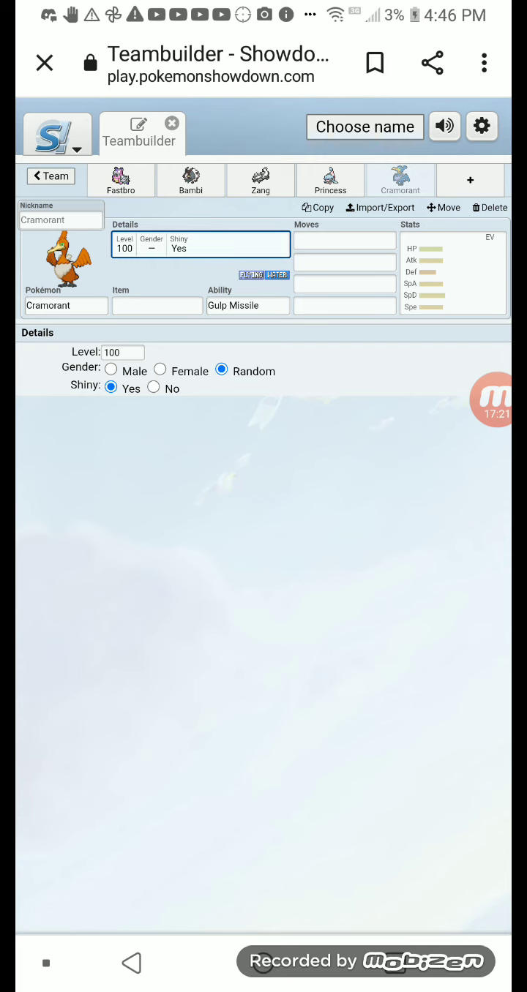
pyautogui.click(122, 352)
pyautogui.press('BackSpace')
pyautogui.press('BackSpace')
pyautogui.press('BackSpace')
pyautogui.write('5')
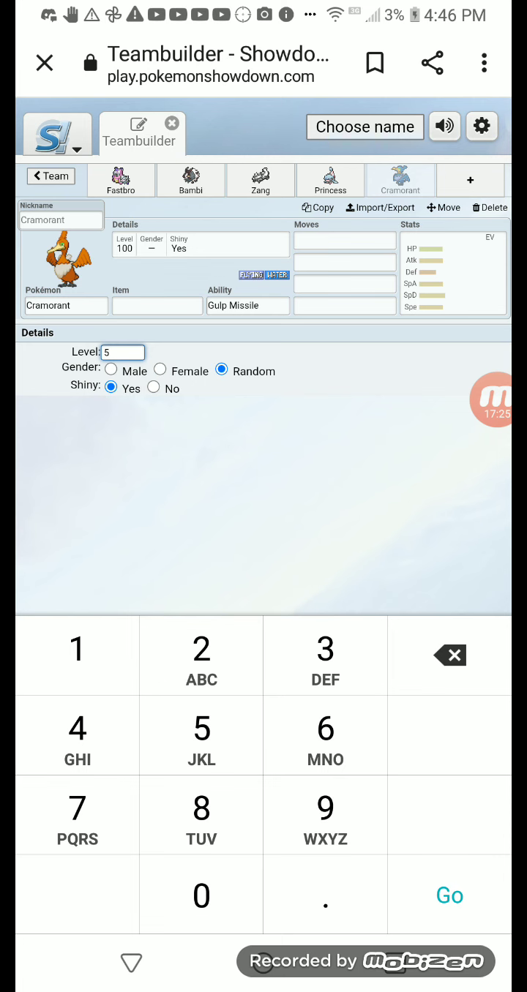
pyautogui.click(156, 305)
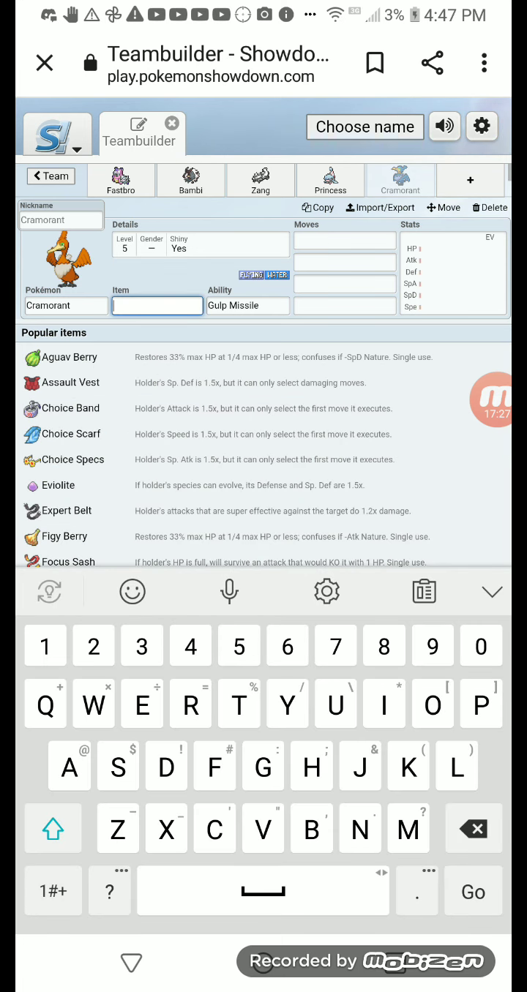
# Step: Give Cramorant Mystic Water as its held item
pyautogui.write('M')
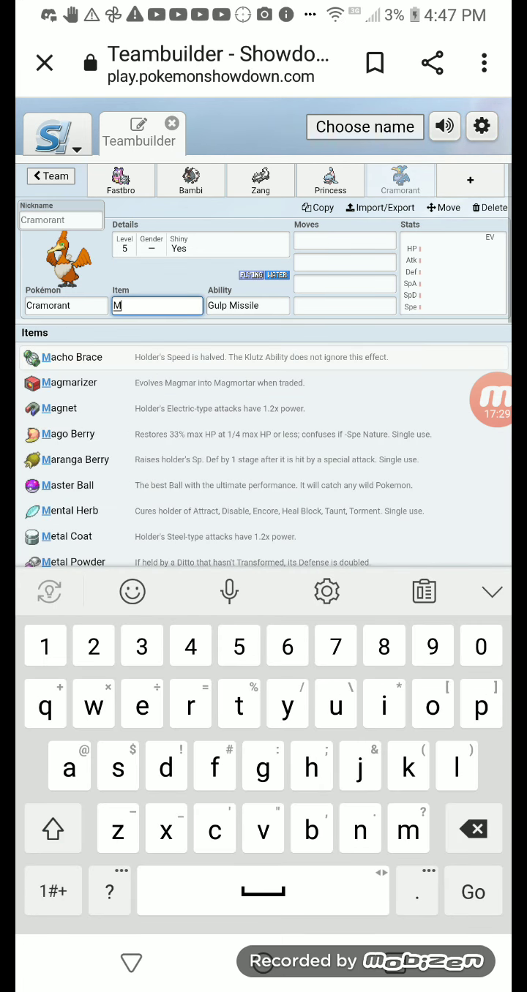
pyautogui.write('u')
pyautogui.press('BackSpace')
pyautogui.write('y')
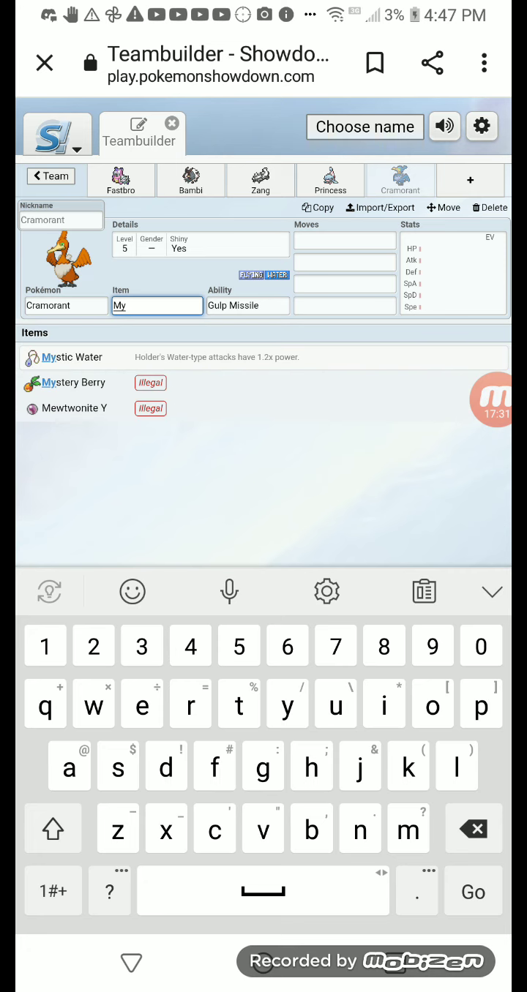
pyautogui.press('Return')
pyautogui.press('Return')
# Step: Expand Cramorant's move list and add Drill Peck as the first move
pyautogui.scroll(-10, 263, 367)
pyautogui.click(44, 480)
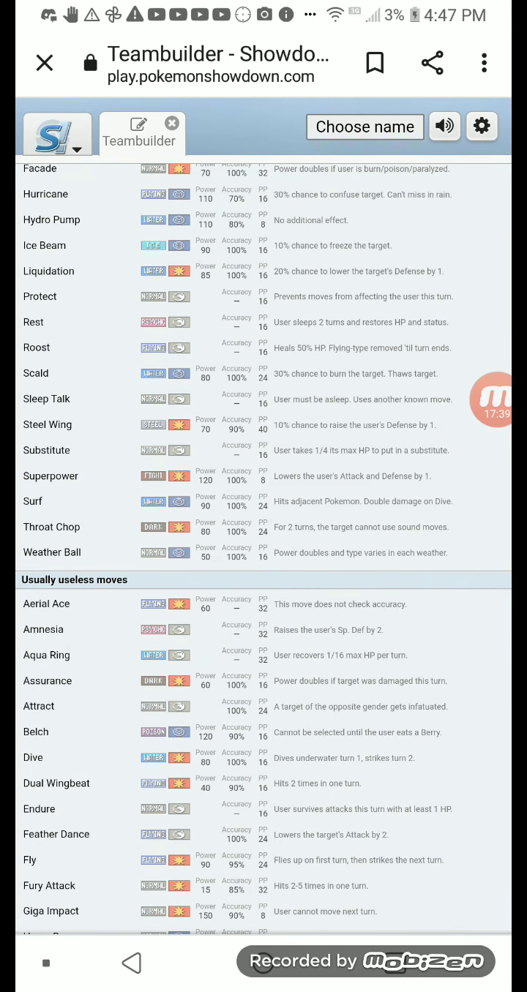
pyautogui.scroll(-4, 263, 548)
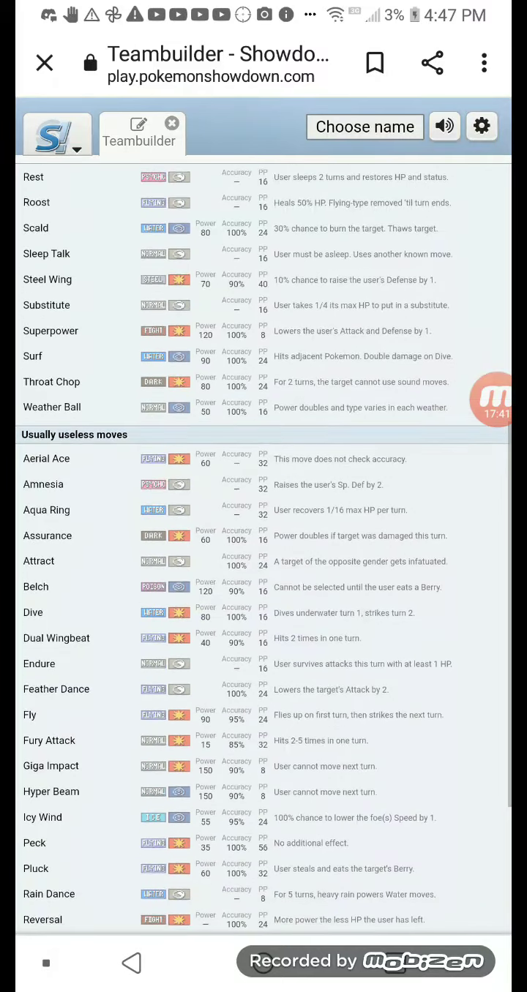
pyautogui.scroll(-6, 264, 549)
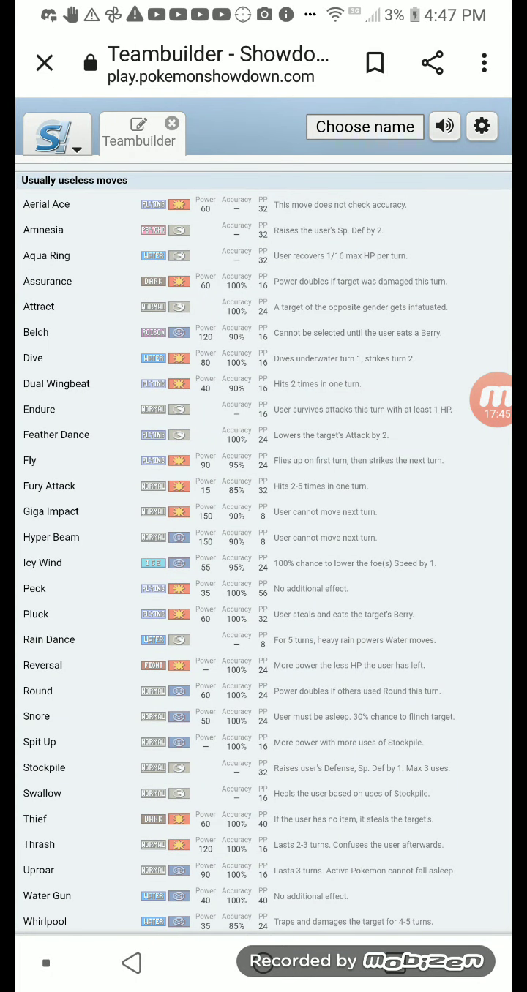
pyautogui.scroll(5, 263, 548)
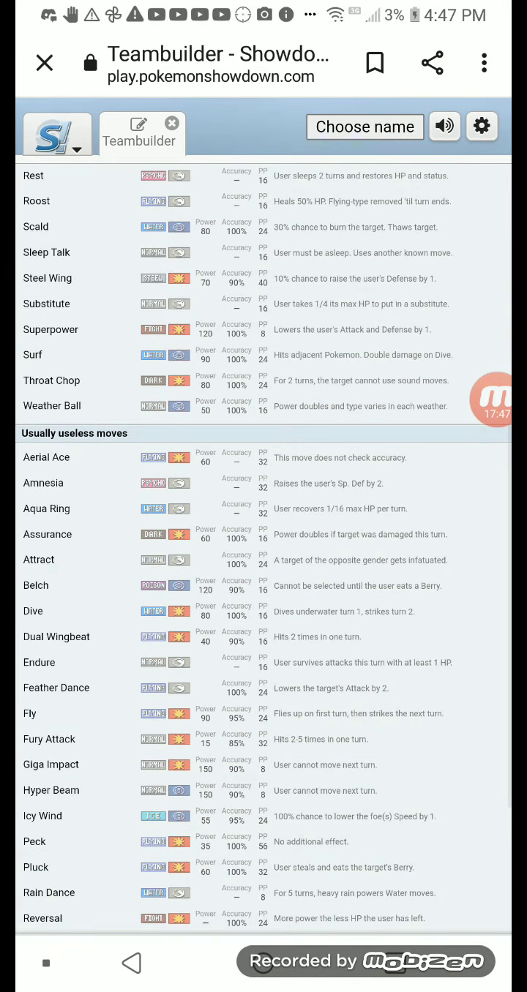
pyautogui.scroll(4, 263, 549)
pyautogui.scroll(3, 264, 548)
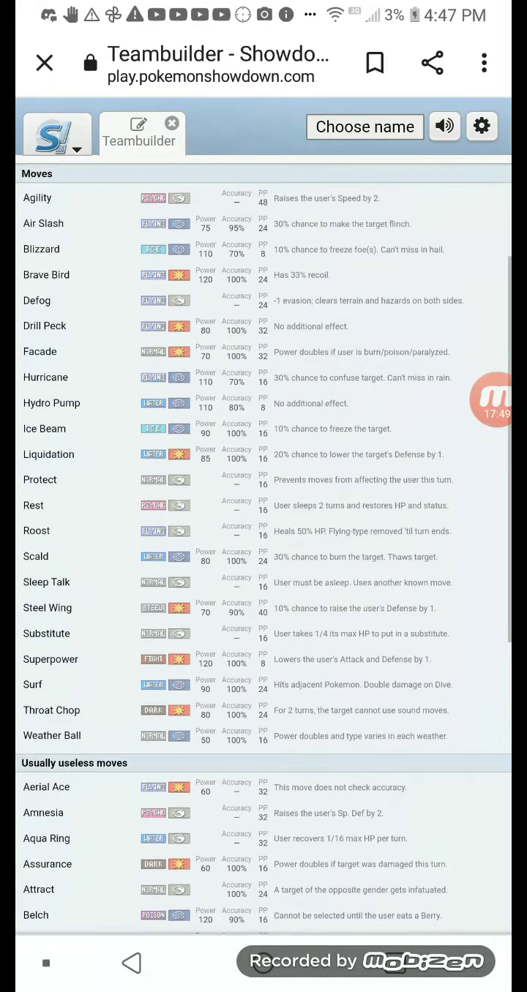
pyautogui.scroll(2, 264, 549)
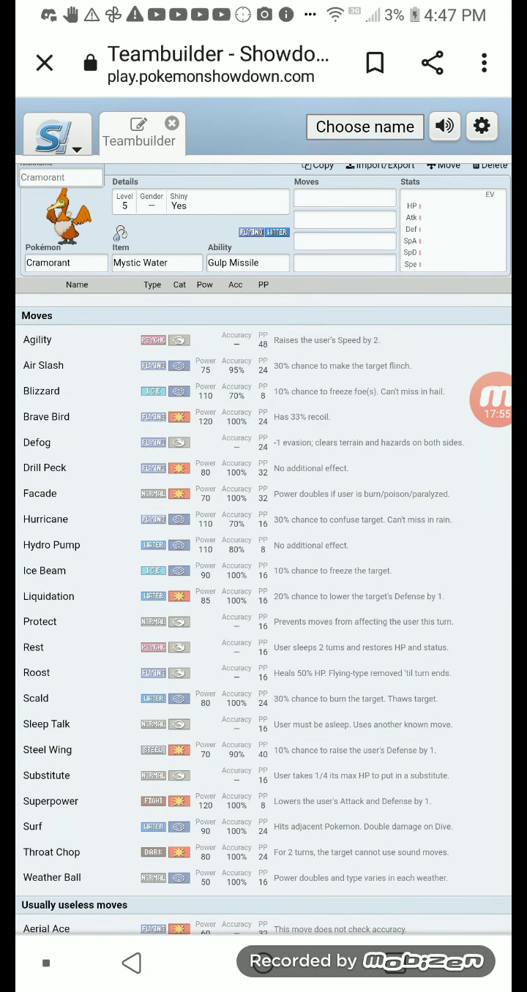
pyautogui.click(44, 468)
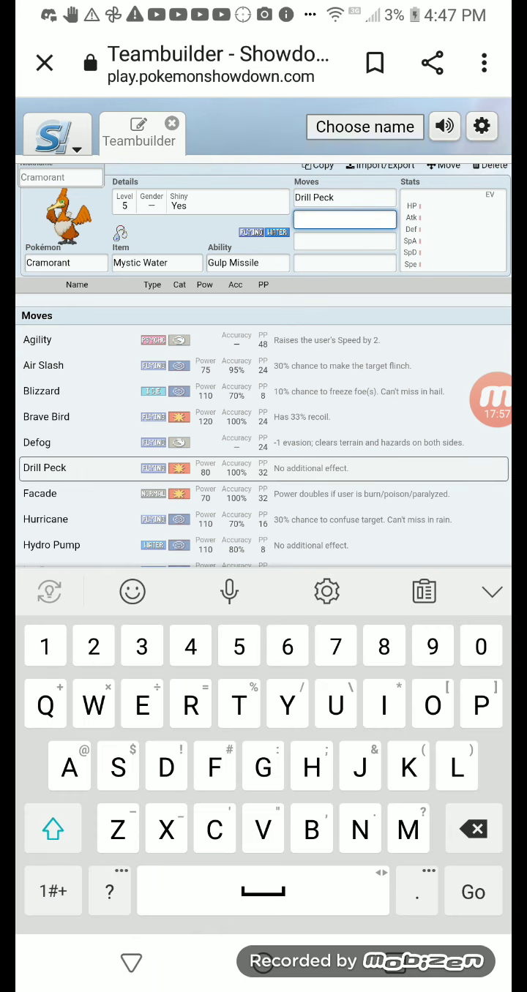
# Step: Add Ice Beam and Liquidation as Cramorant's second and third moves
pyautogui.scroll(-5, 263, 366)
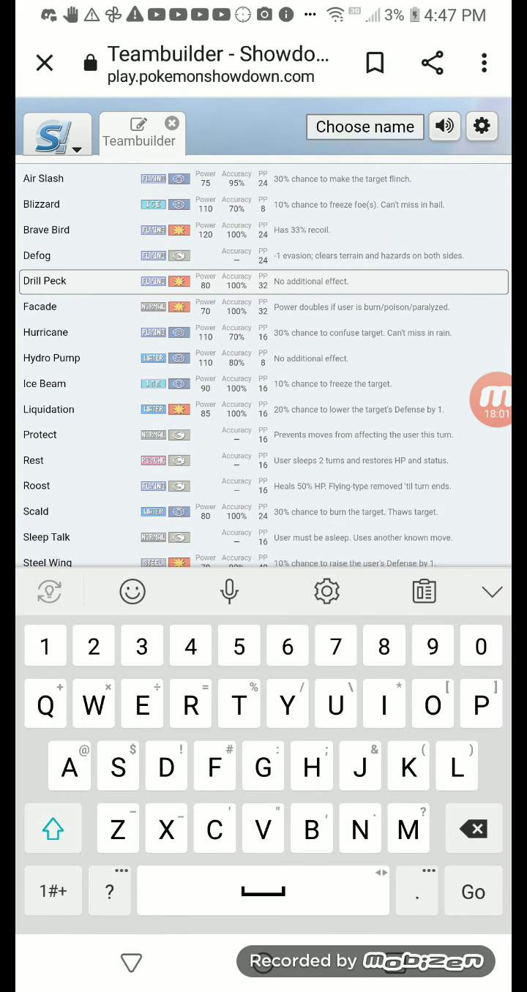
pyautogui.click(45, 383)
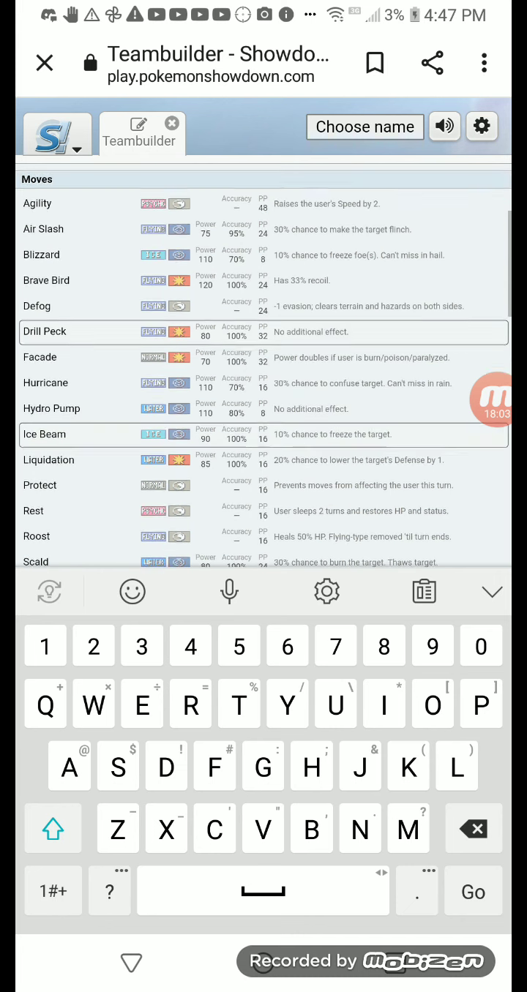
pyautogui.click(44, 497)
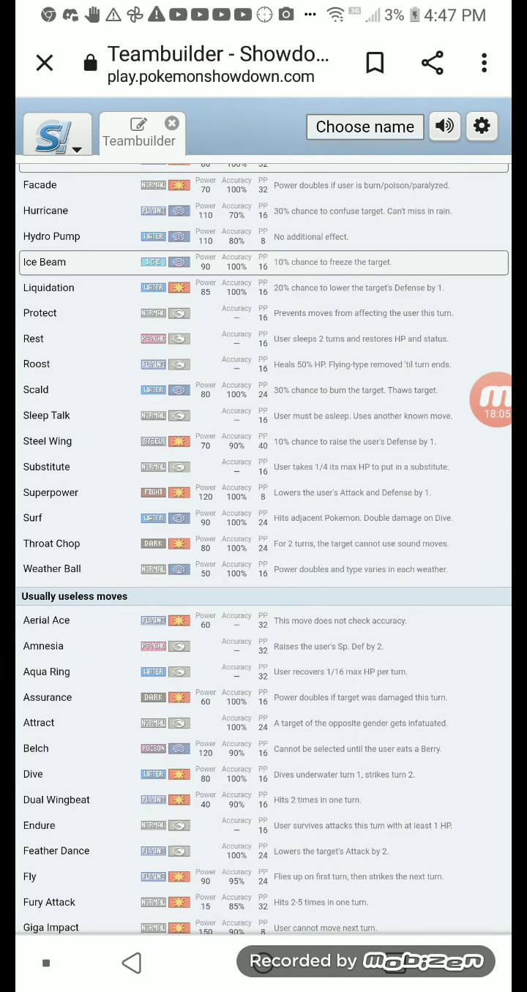
pyautogui.click(48, 288)
pyautogui.scroll(-3, 264, 366)
pyautogui.click(131, 963)
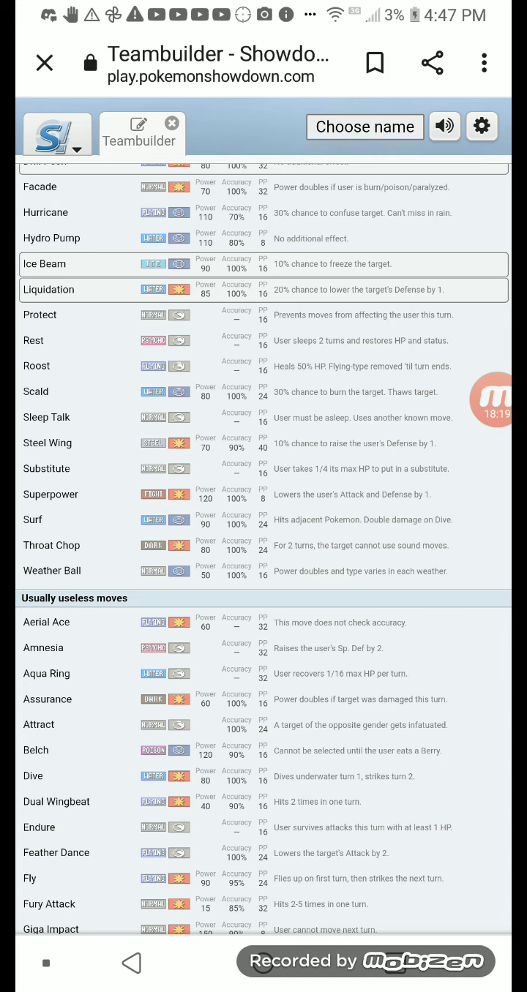
# Step: Add Aqua Ring, apply the Hasty 236 Atk/236 Spe spread, and nickname Cramorant 'Gulpster'
pyautogui.click(46, 673)
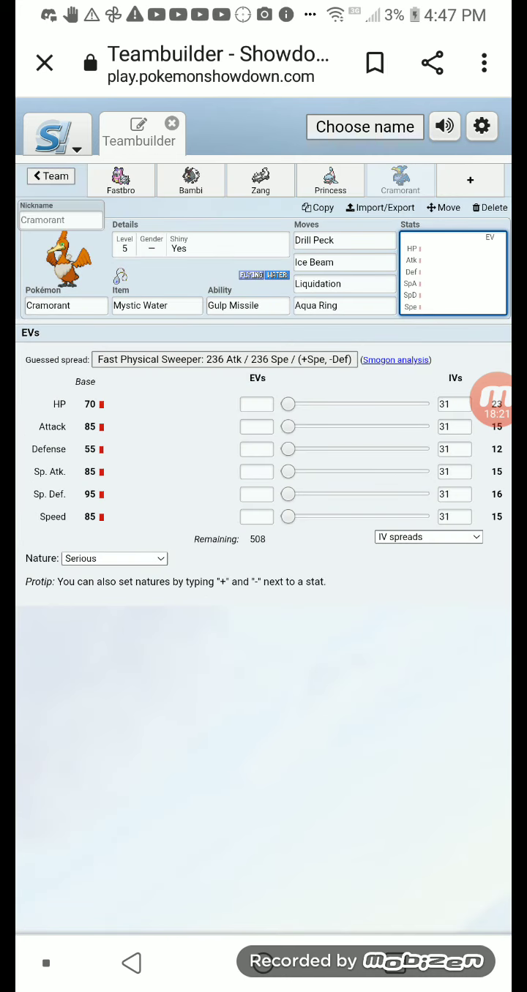
pyautogui.click(223, 358)
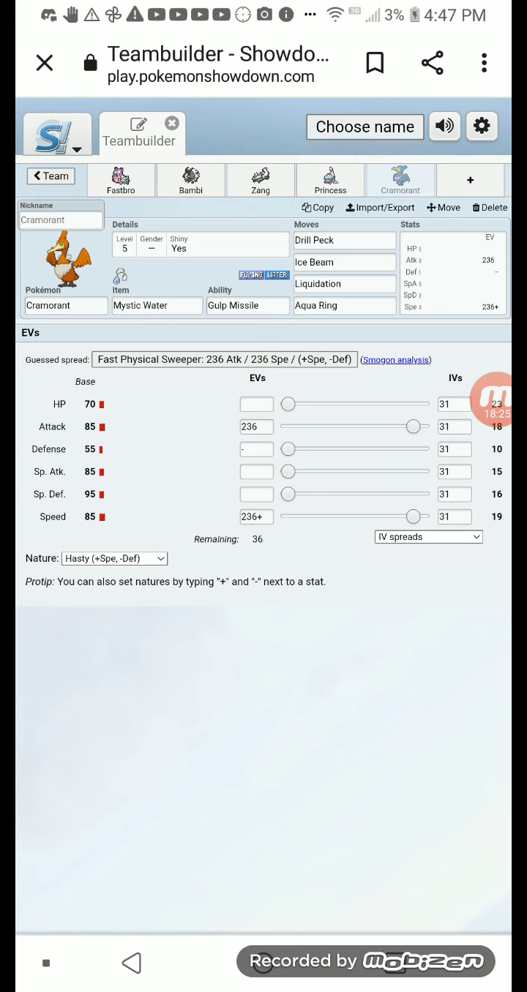
pyautogui.click(60, 219)
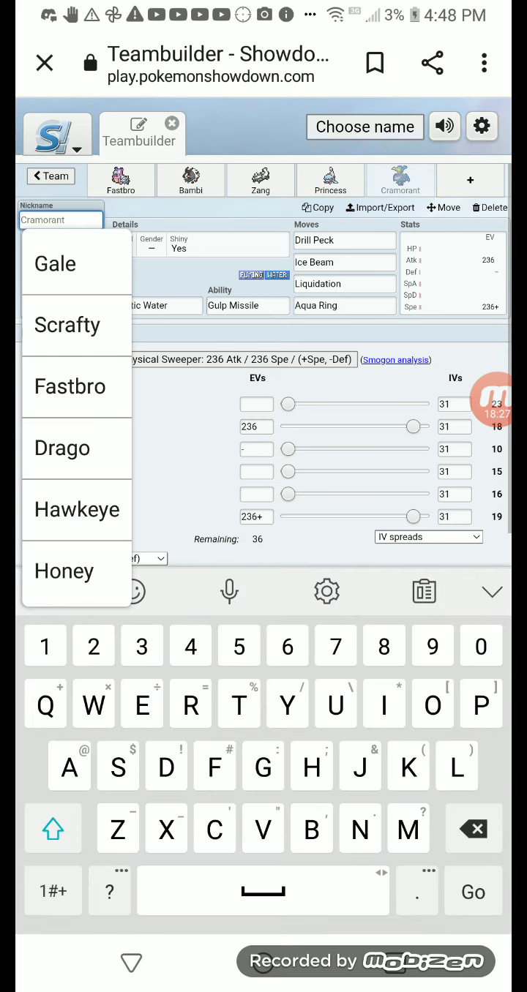
pyautogui.write('Gu')
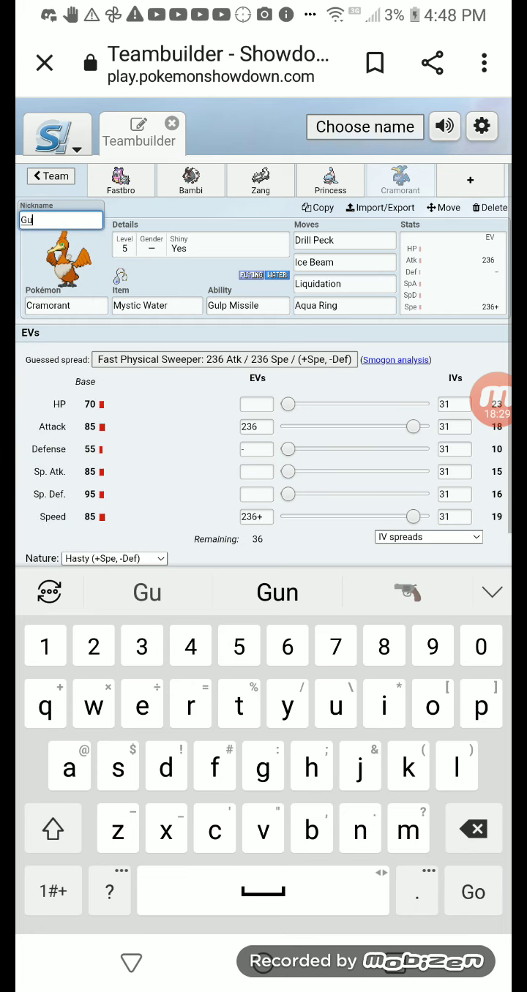
pyautogui.write('lpster')
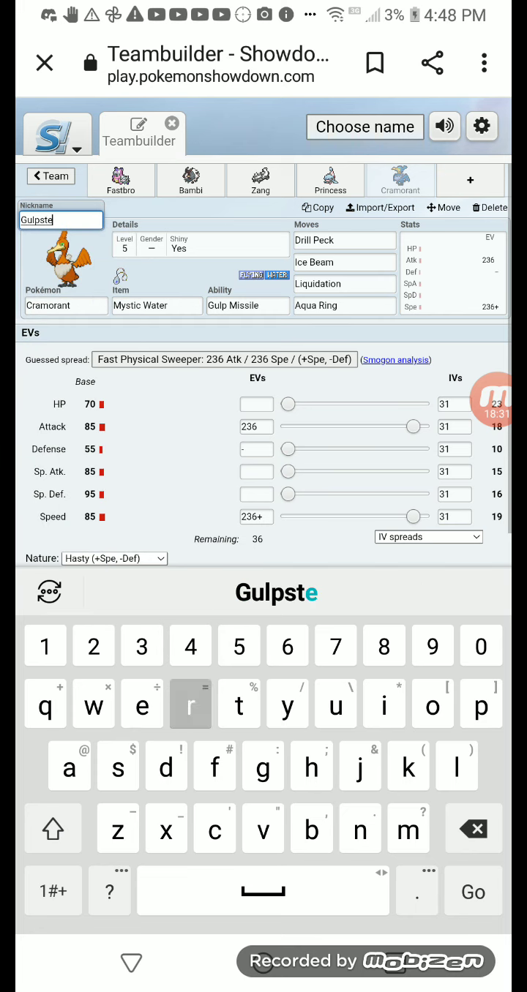
pyautogui.click(50, 175)
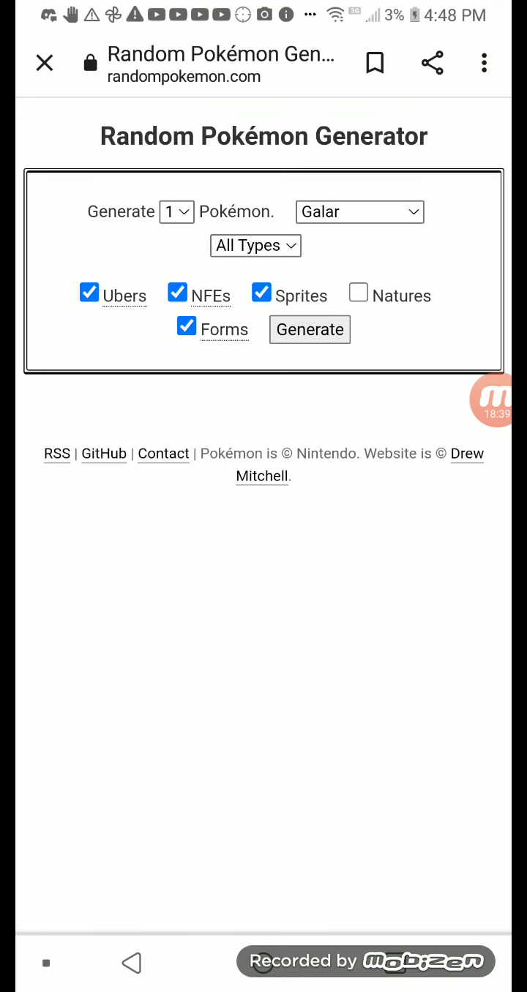
# Step: Reroll random Galar Pokémon until Morpeko appears, then return to the Showdown teambuilder
pyautogui.click(309, 329)
pyautogui.click(309, 330)
pyautogui.click(309, 329)
pyautogui.click(310, 329)
pyautogui.click(309, 330)
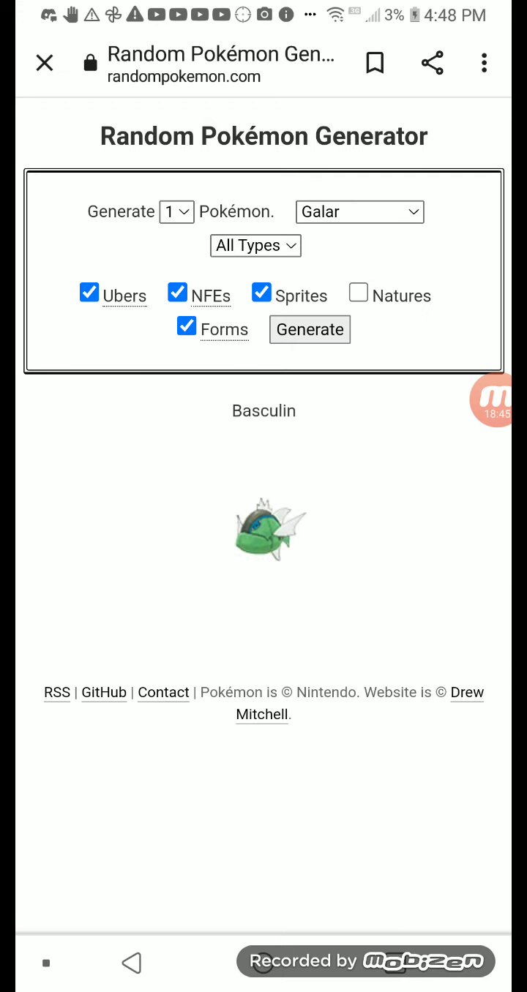
pyautogui.click(309, 330)
pyautogui.click(309, 329)
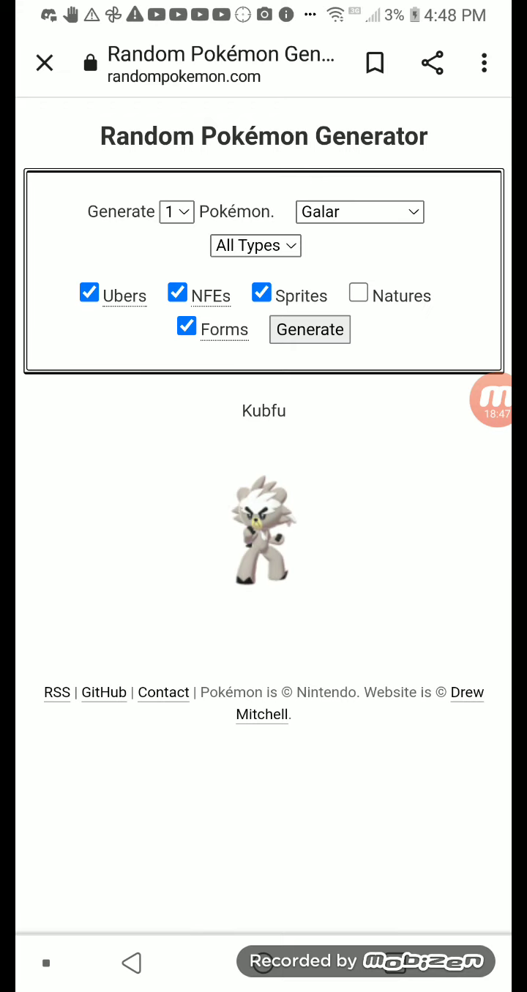
pyautogui.click(308, 329)
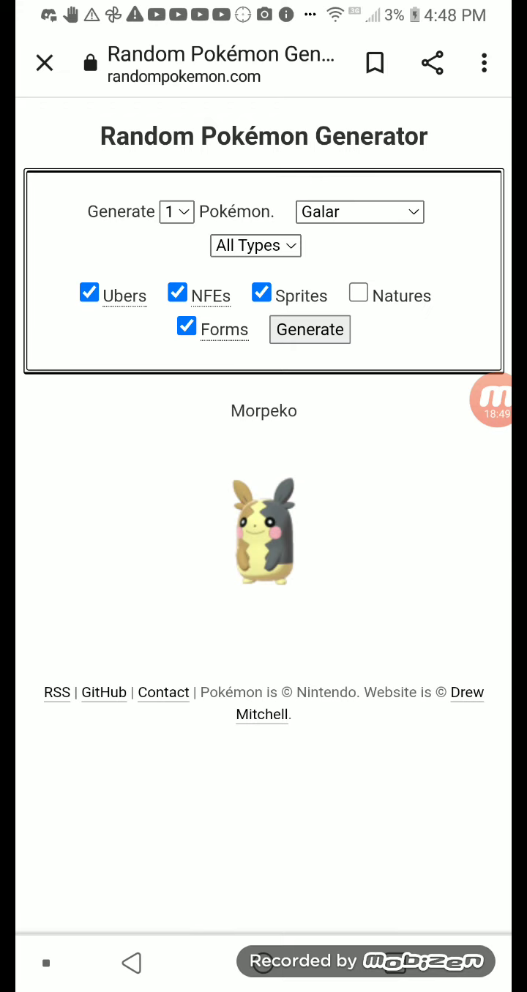
pyautogui.click(395, 962)
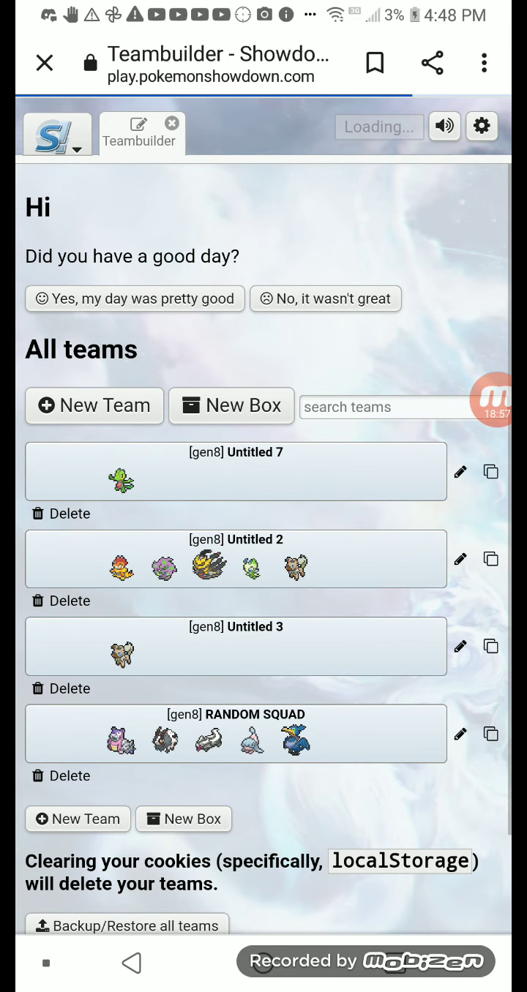
# Step: Add Morpeko to RANDOM SQUAD as the sixth member
pyautogui.click(236, 733)
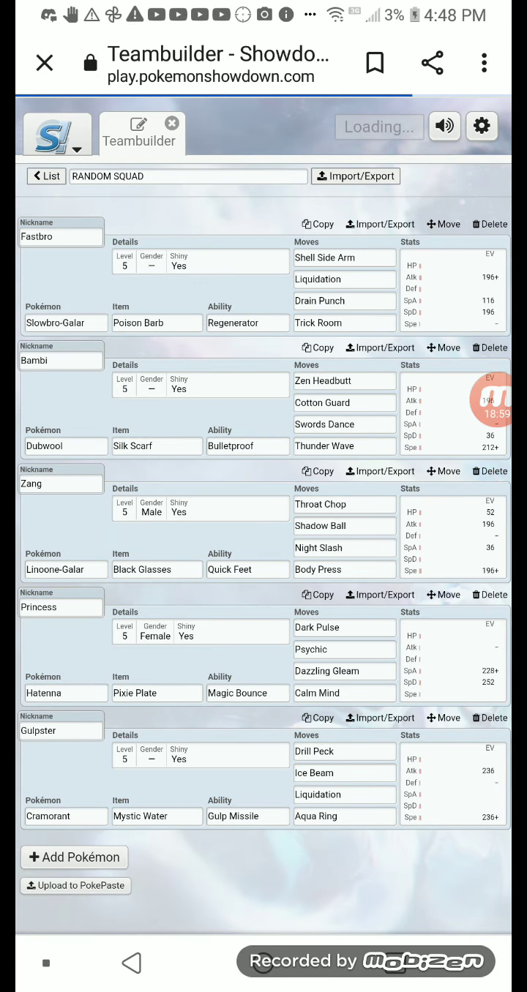
pyautogui.click(55, 323)
pyautogui.write('M')
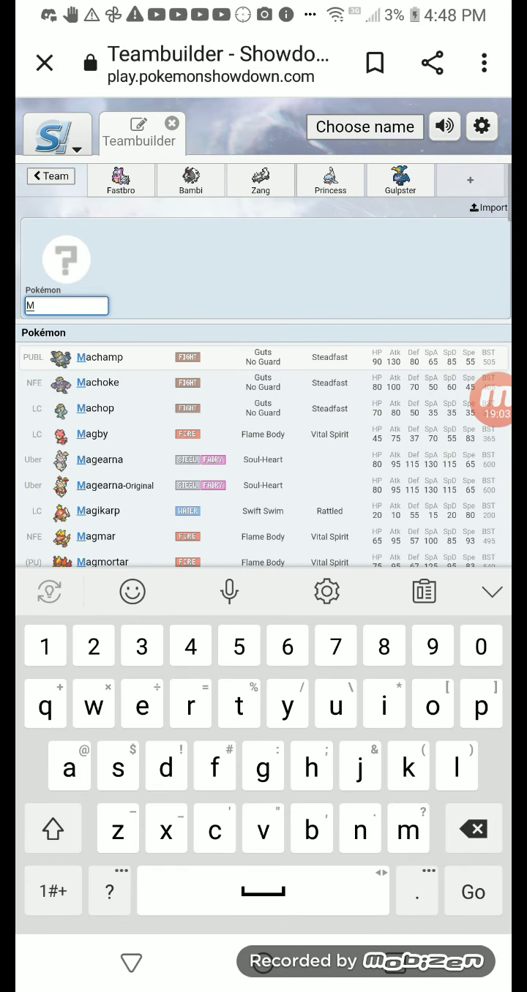
pyautogui.write('o')
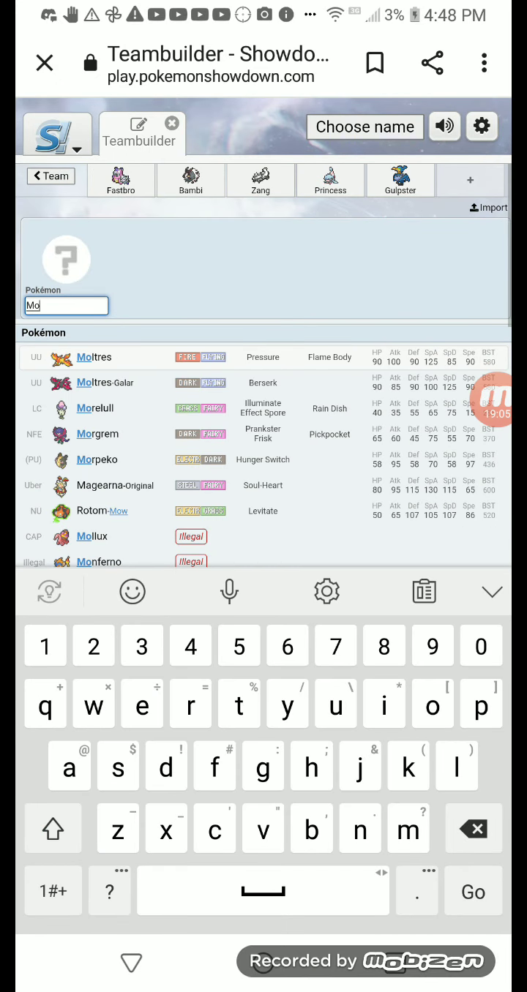
pyautogui.click(98, 460)
# Step: Make Morpeko shiny and male, and set its level to 5
pyautogui.click(200, 246)
pyautogui.click(110, 388)
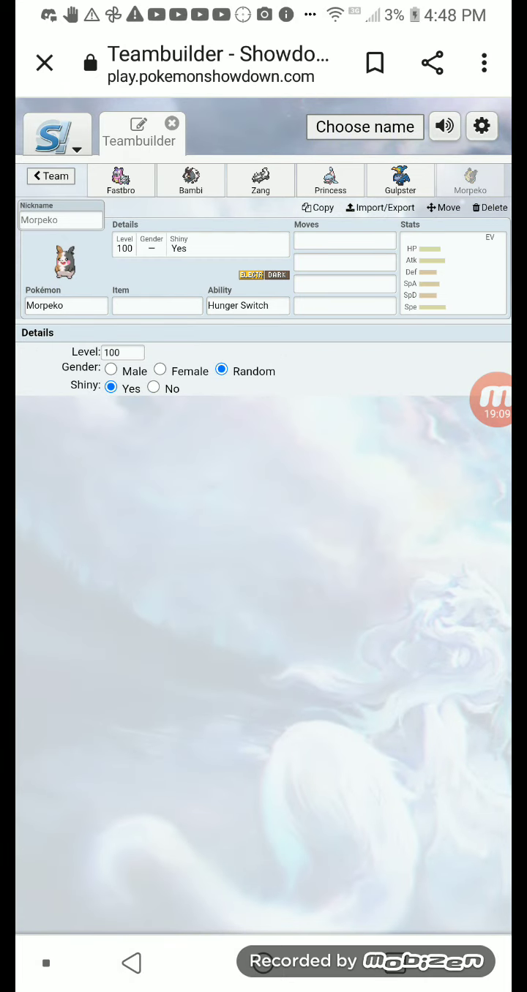
pyautogui.click(111, 370)
pyautogui.click(123, 352)
pyautogui.press('BackSpace')
pyautogui.write('5')
pyautogui.click(267, 305)
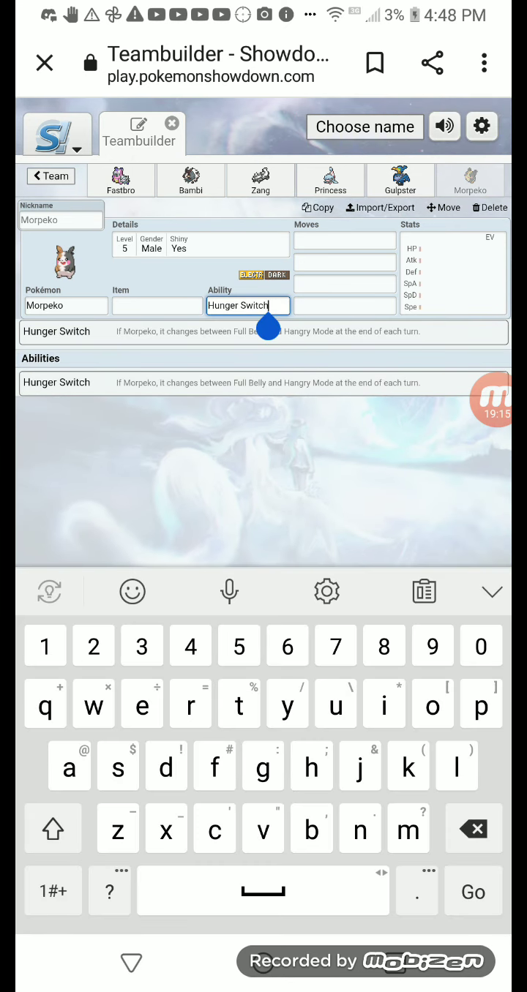
# Step: Give Morpeko the Magnet held item, keeping Hunger Switch as its ability
pyautogui.click(157, 306)
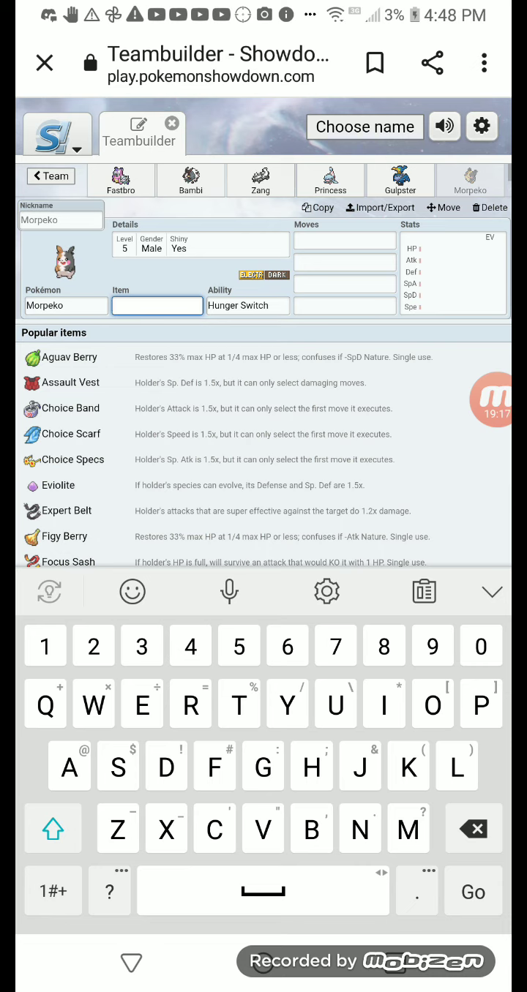
pyautogui.write('M')
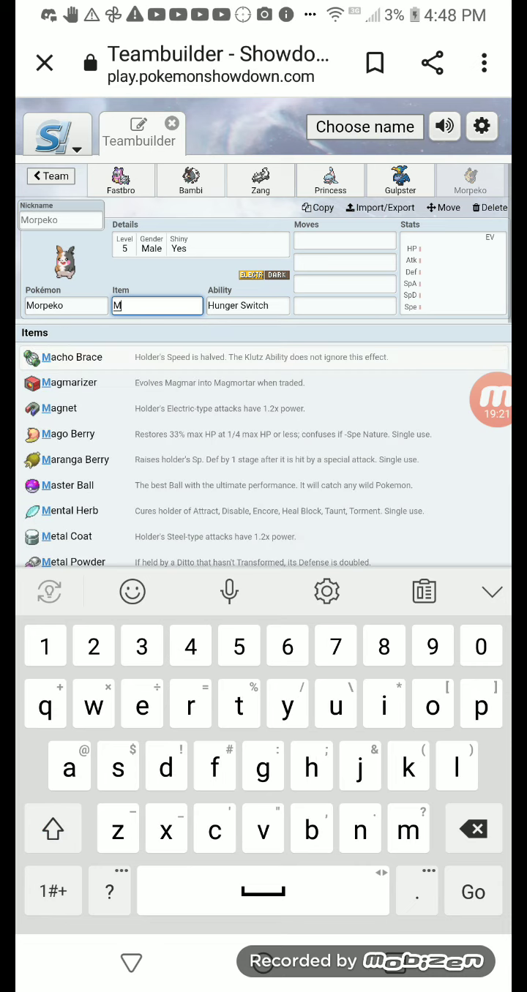
pyautogui.click(59, 409)
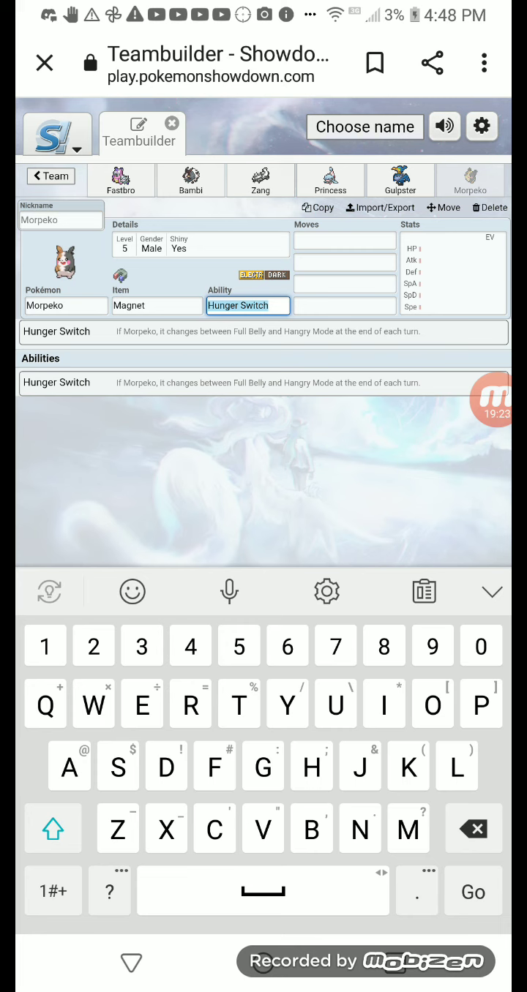
pyautogui.click(346, 240)
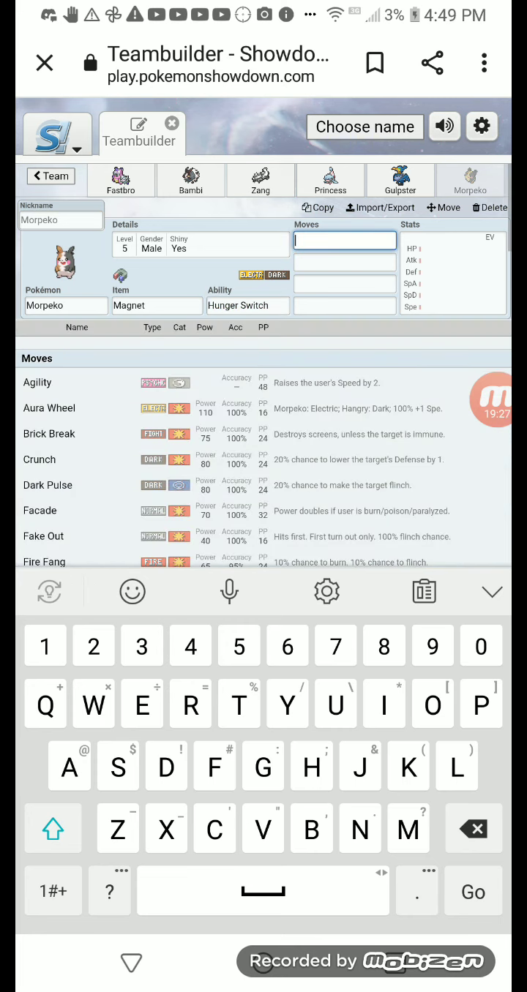
# Step: Pick Aura Wheel and Crunch, then Fire Fang and Brick Break from Morpeko's full move list
pyautogui.click(48, 408)
pyautogui.click(40, 459)
pyautogui.scroll(-3, 263, 365)
pyautogui.scroll(-5, 265, 366)
pyautogui.click(44, 507)
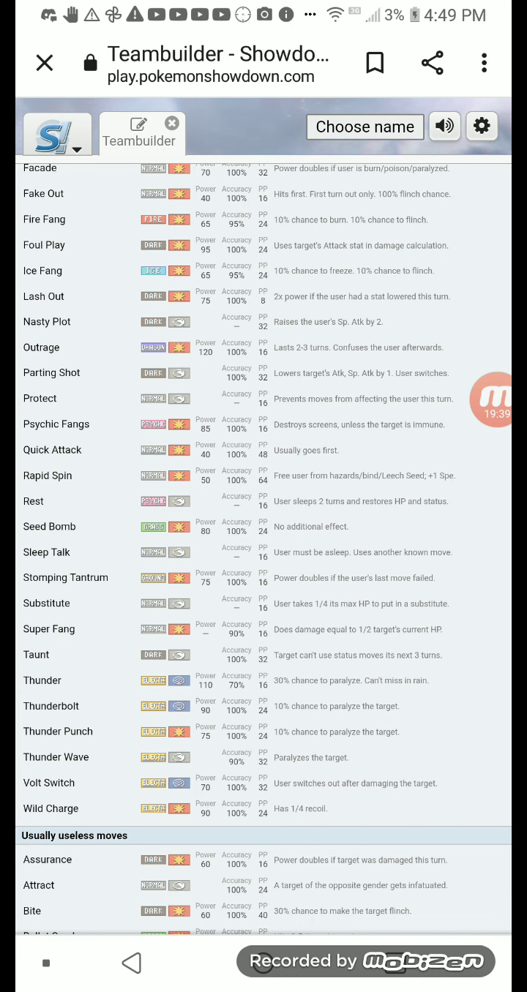
pyautogui.scroll(3, 263, 548)
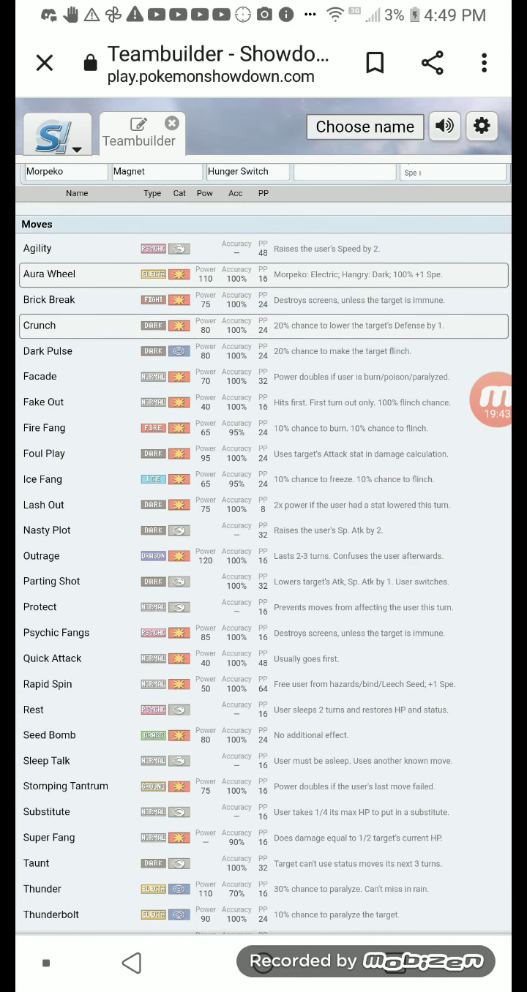
pyautogui.click(44, 427)
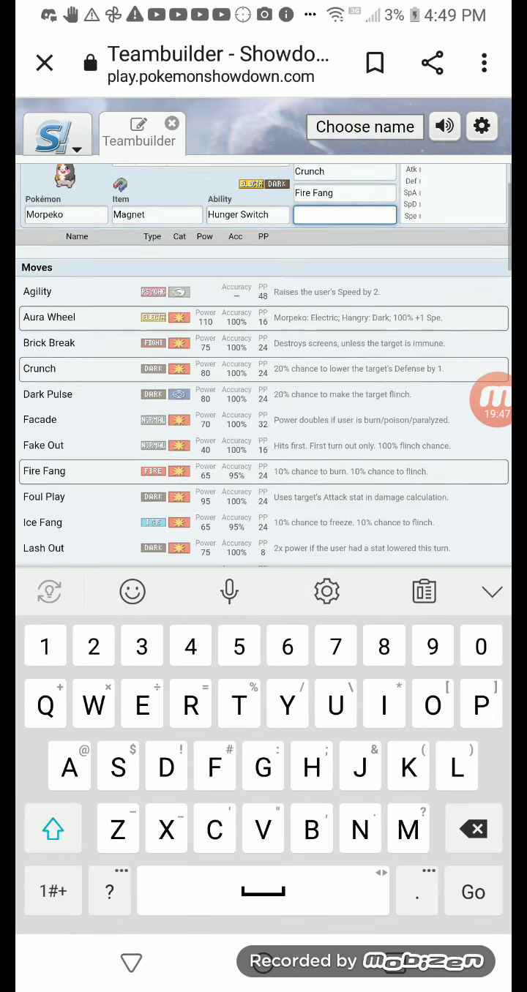
pyautogui.click(49, 333)
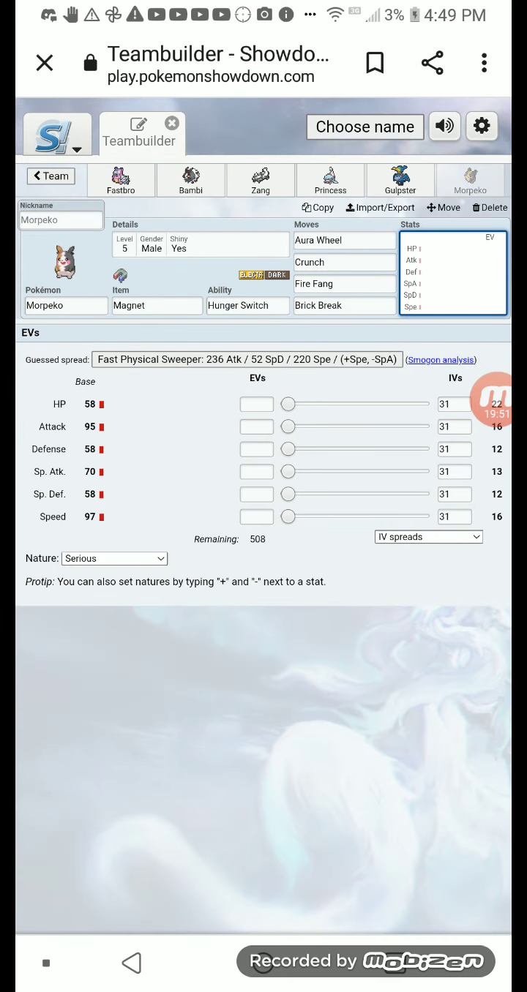
# Step: Apply the Jolly 236 Atk/52 SpD/220 Spe spread and start Morpeko's nickname with 'Peek'
pyautogui.click(246, 359)
pyautogui.click(61, 219)
pyautogui.write('Peek')
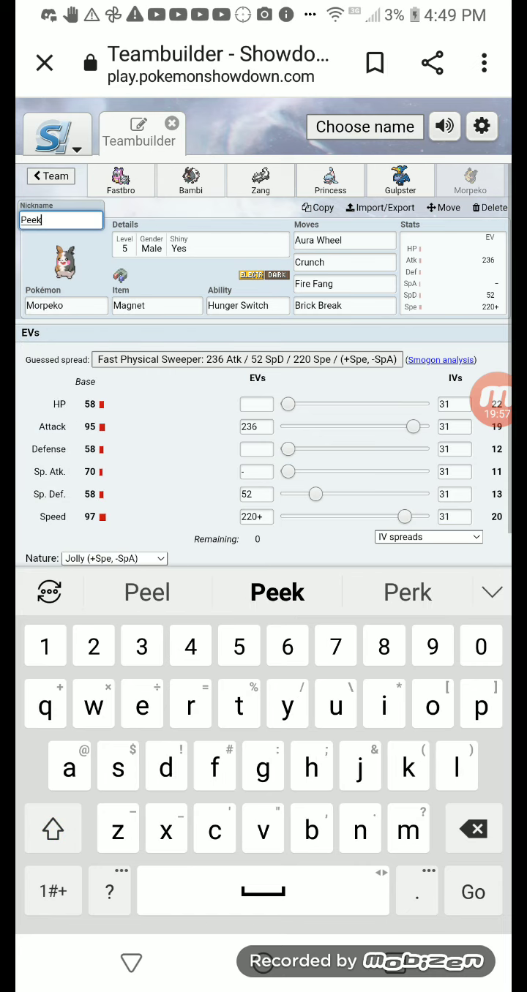
# Step: Complete the nickname as 'Peek-A-Boo' with hyphens and a capital A
pyautogui.click(53, 891)
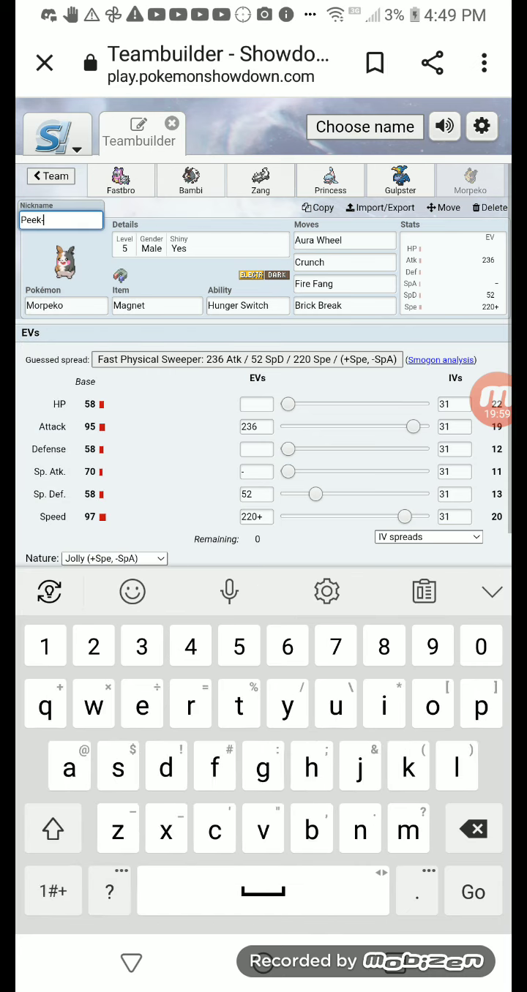
pyautogui.click(53, 828)
pyautogui.write('A')
pyautogui.click(53, 892)
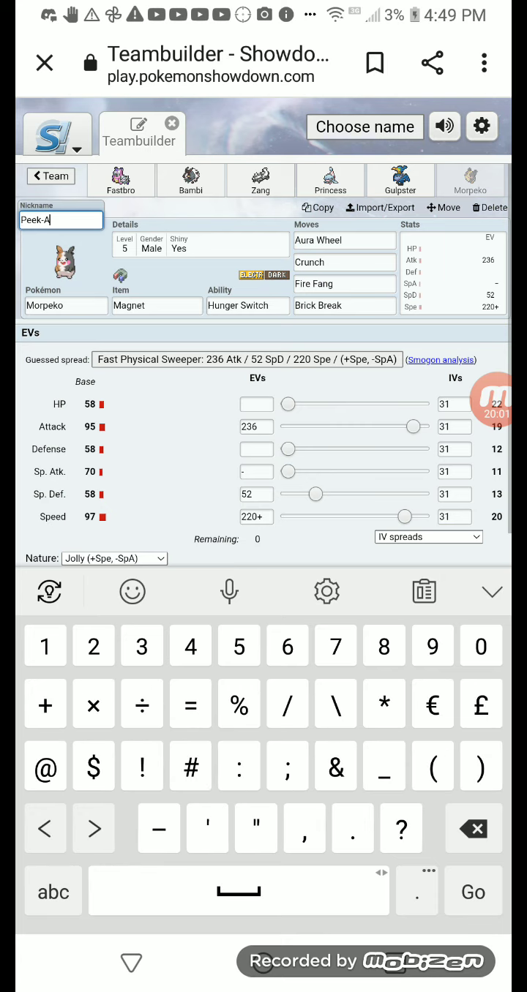
pyautogui.write('-')
pyautogui.click(53, 891)
pyautogui.click(52, 829)
pyautogui.write('Boo')
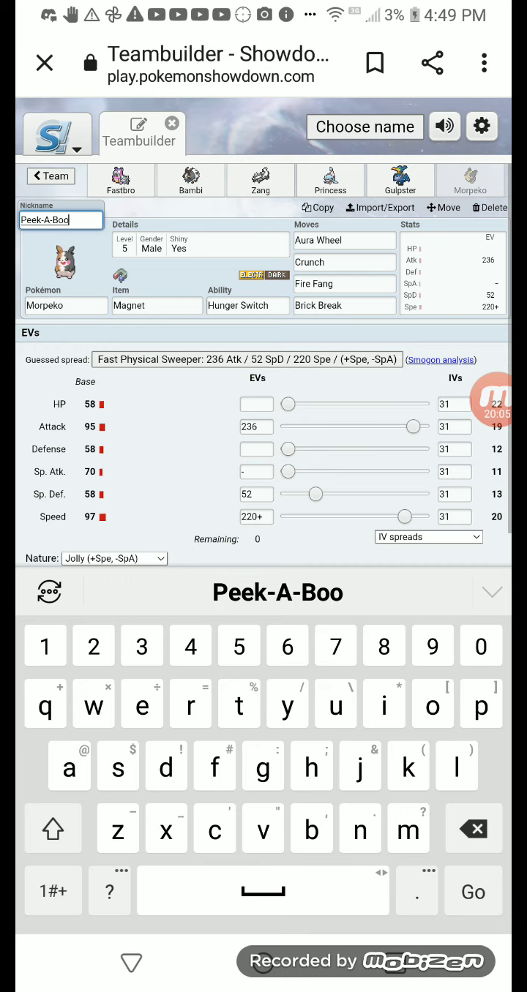
pyautogui.click(131, 962)
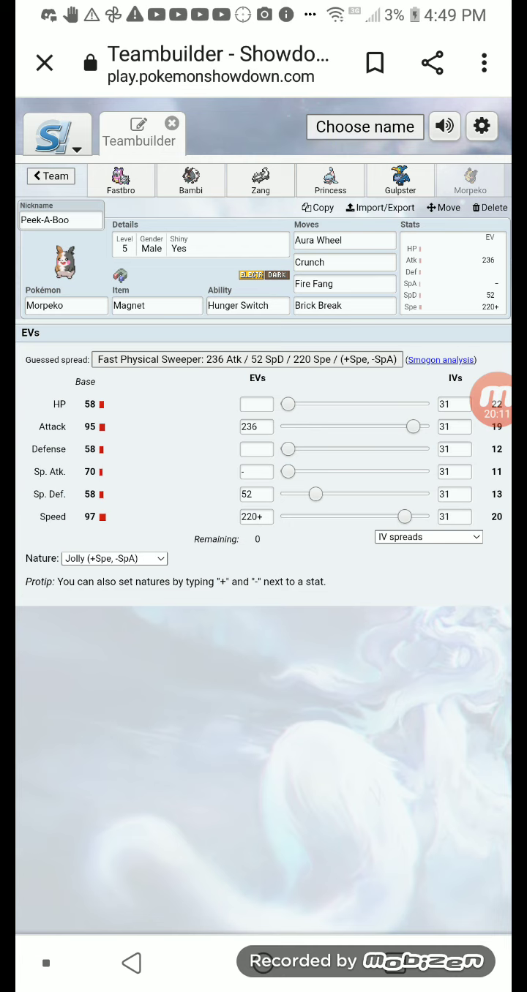
pyautogui.click(120, 179)
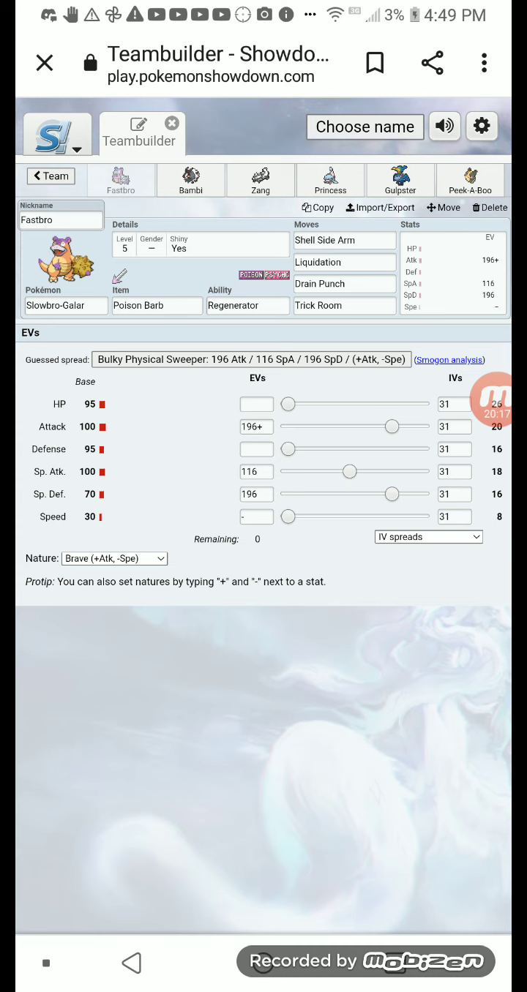
pyautogui.click(190, 178)
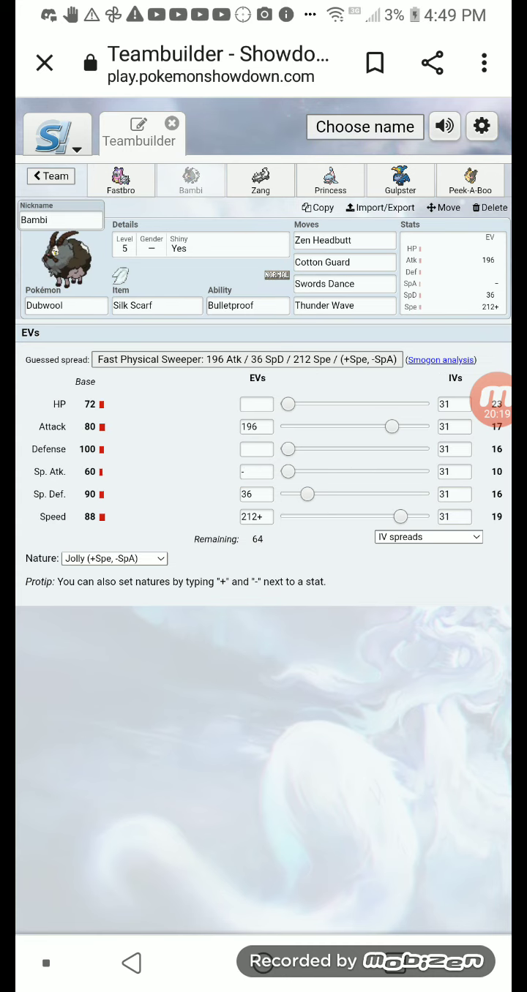
pyautogui.click(260, 179)
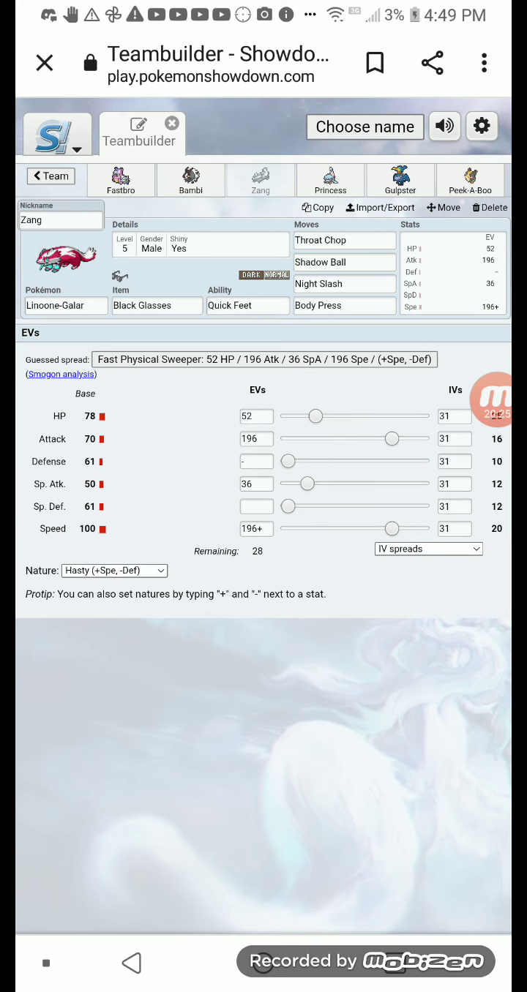
pyautogui.click(330, 180)
pyautogui.click(400, 180)
pyautogui.click(469, 180)
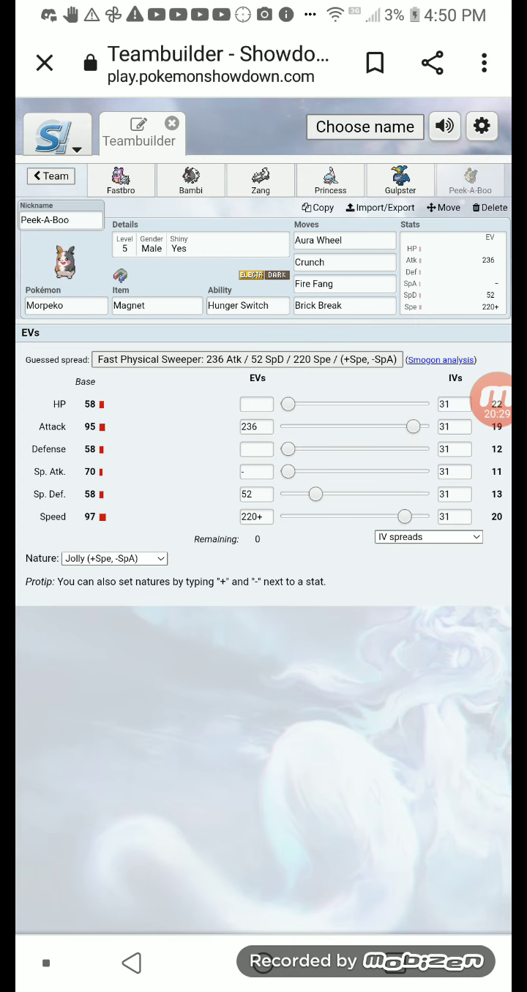